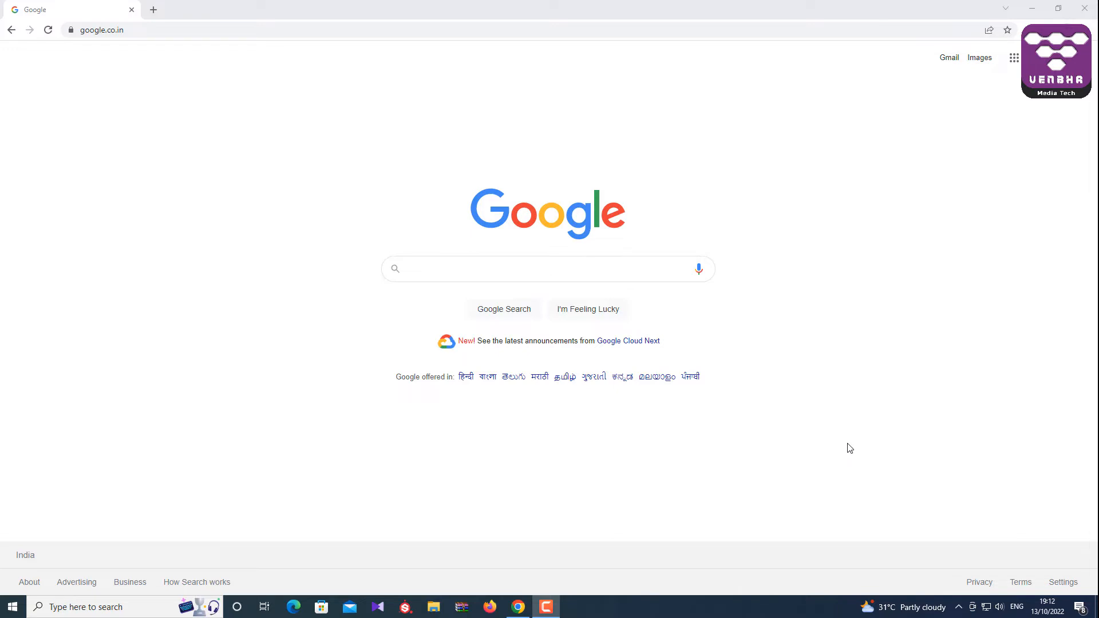
Search Google for clara.io and open the Clara.io website from the results
left_click(451, 272)
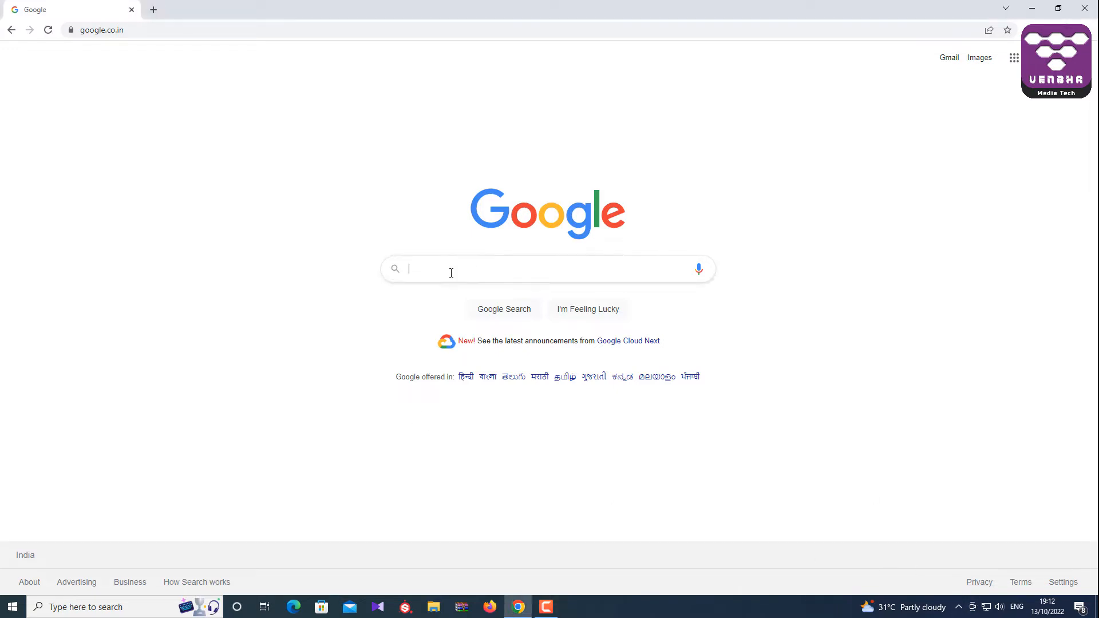
type("https://clara.io/")
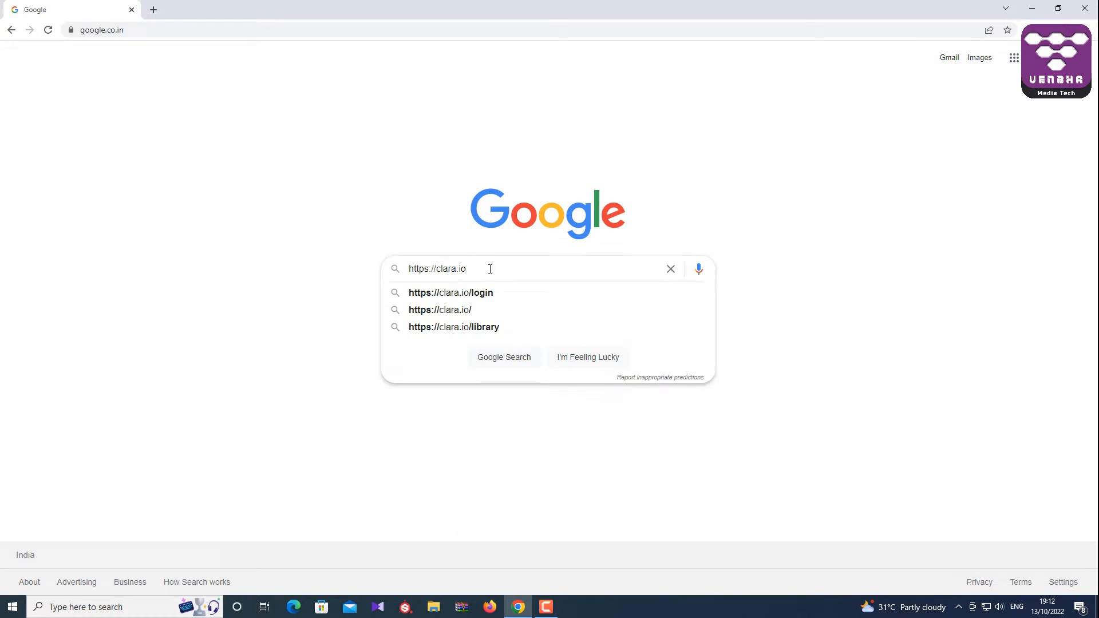
key("Left")
key("Left")
key("BackSpace")
key("BackSpace")
key("BackSpace")
key("BackSpace")
key("BackSpace")
key("BackSpace")
key("BackSpace")
key("BackSpace")
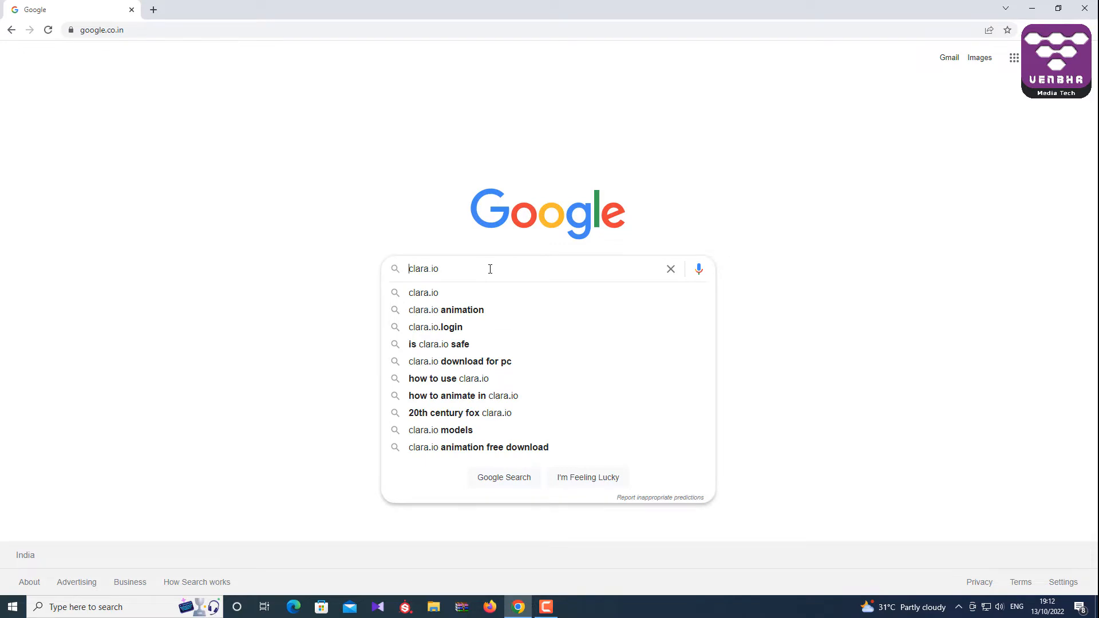
key("Return")
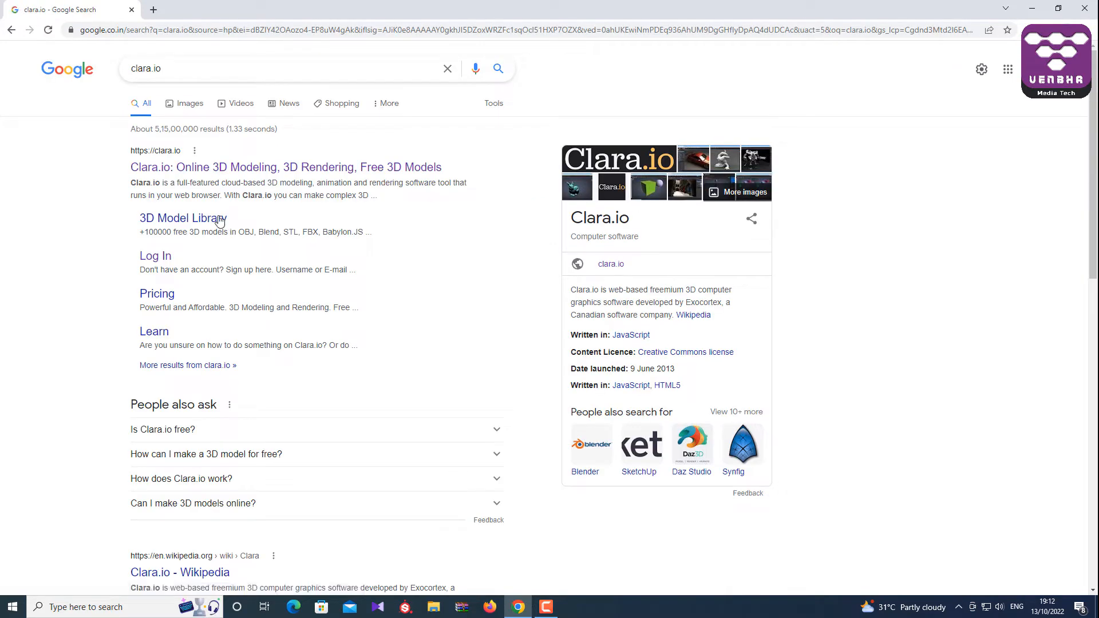
left_click(221, 170)
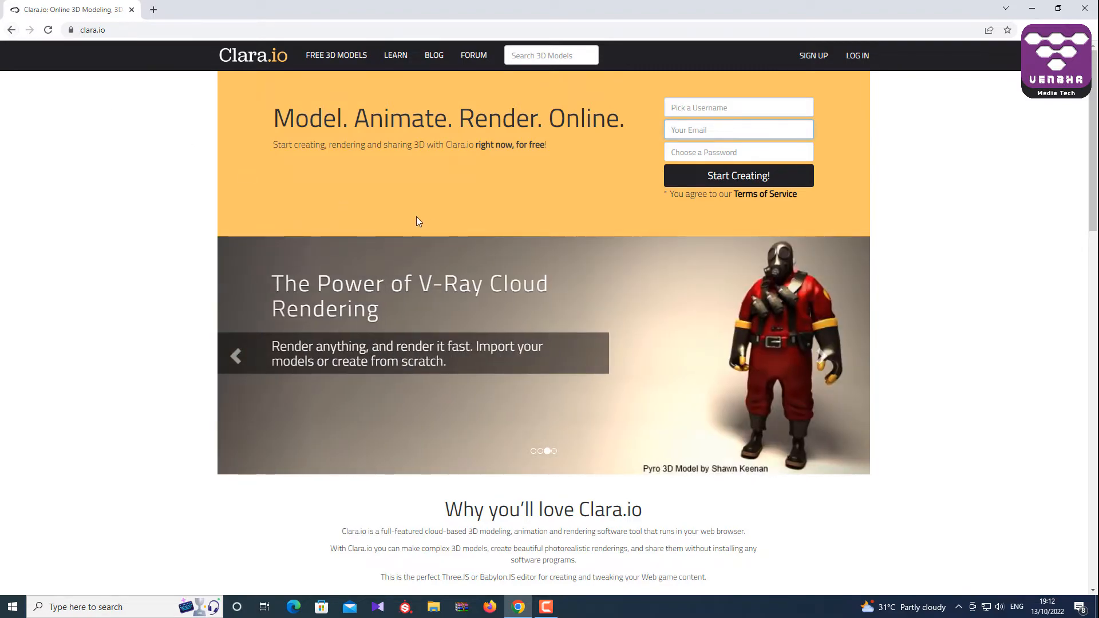
scroll(424, 216, "down", 12)
scroll(424, 217, "up", 7)
scroll(425, 217, "up", 5)
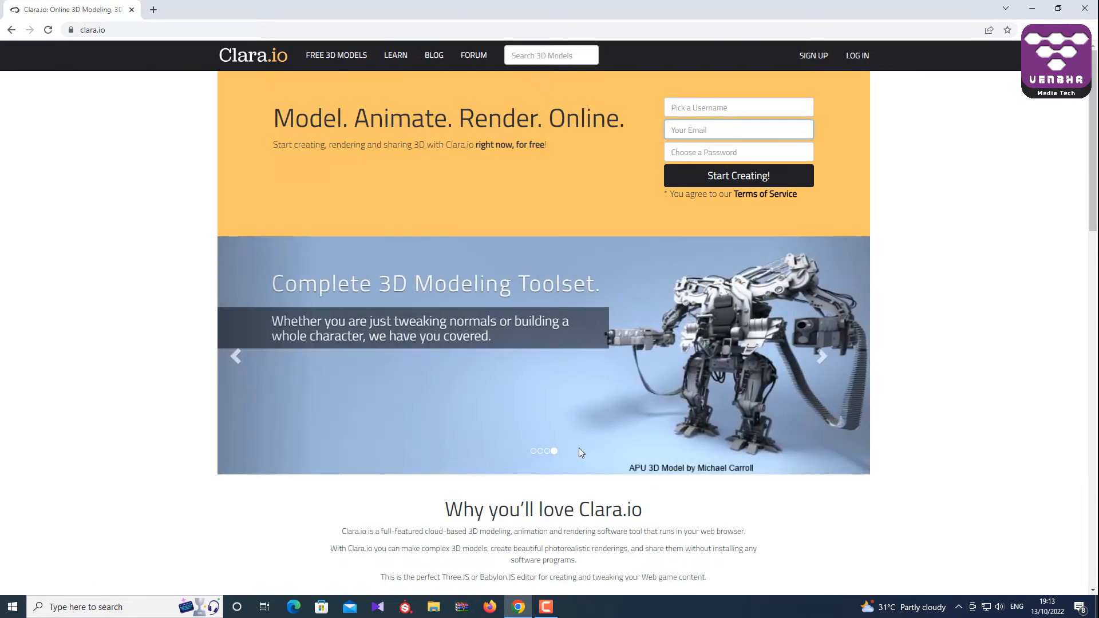
left_click(547, 608)
left_click(547, 608)
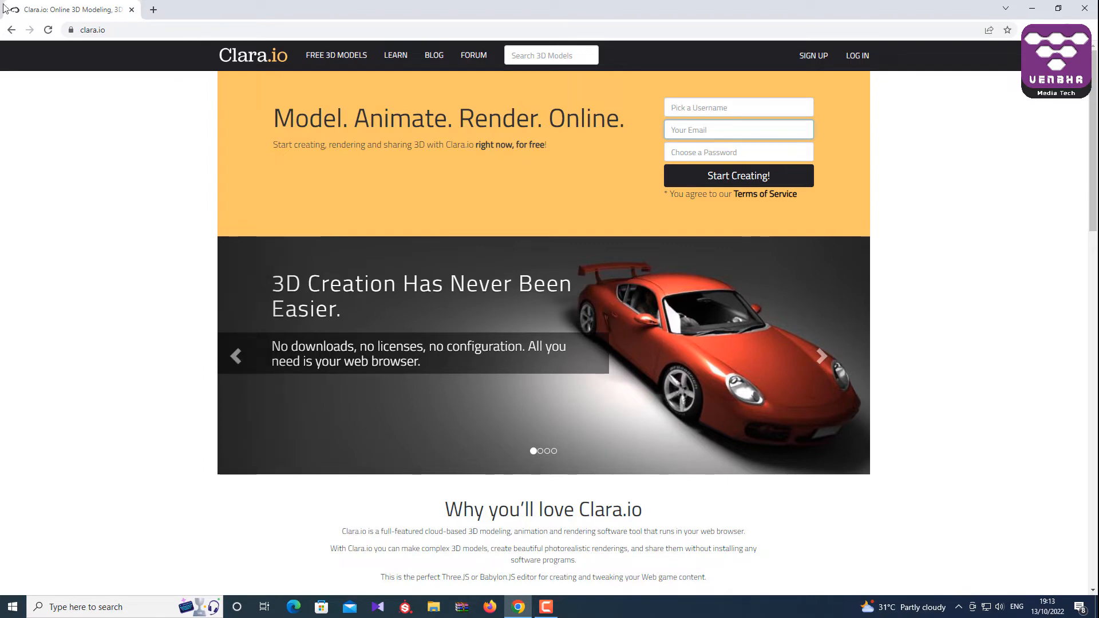
left_click(10, 30)
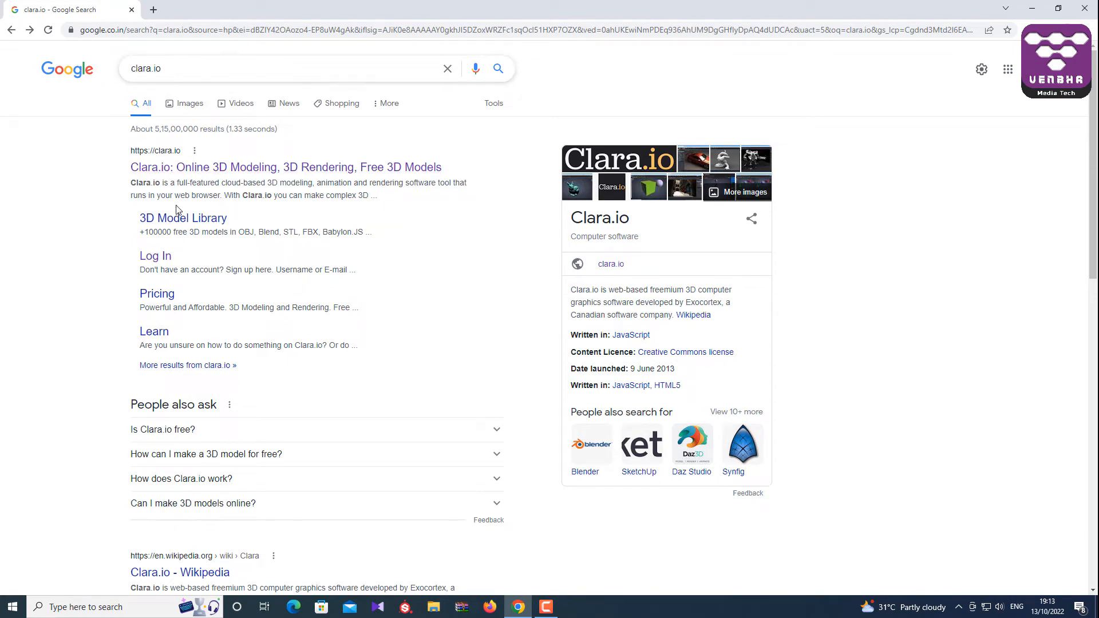
left_click(186, 167)
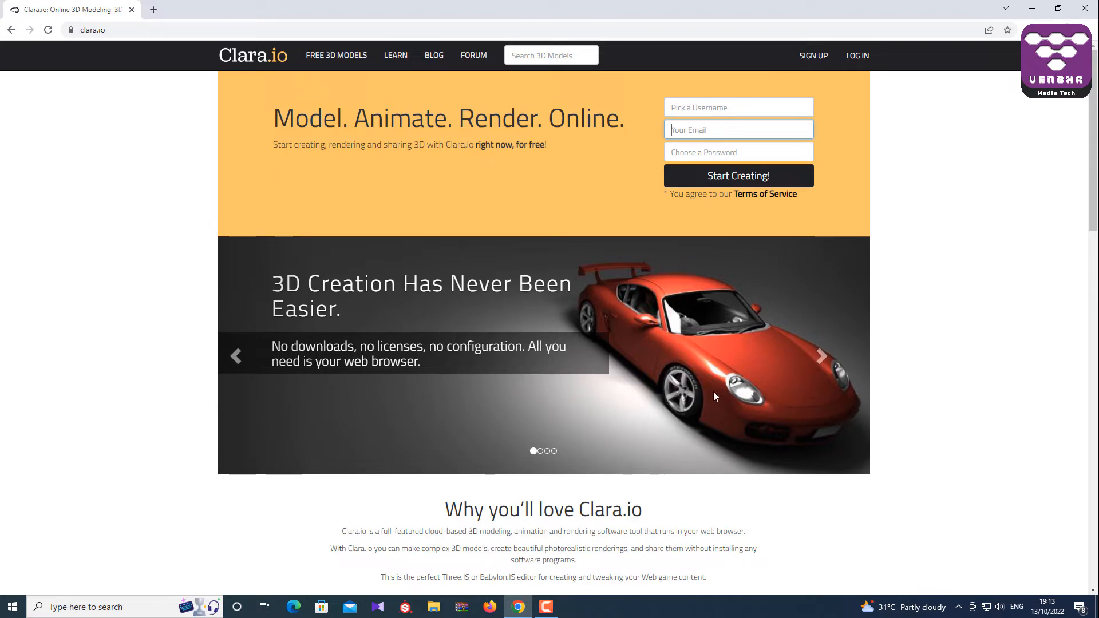
Browse the homepage slideshow from its second slide through to the last one
left_click(540, 451)
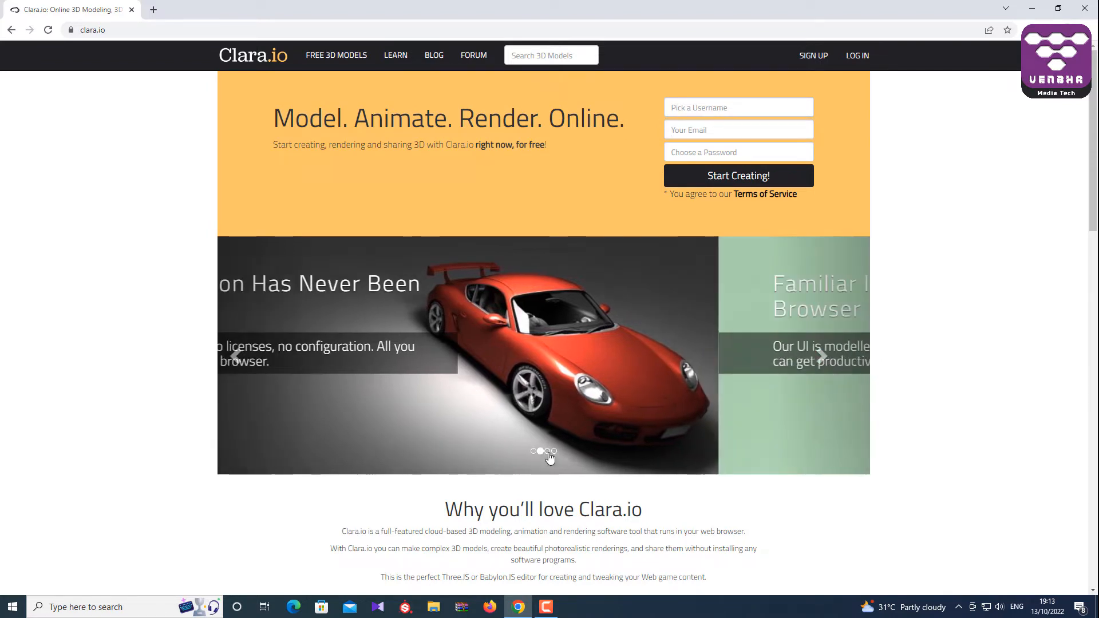
left_click(547, 451)
left_click(554, 451)
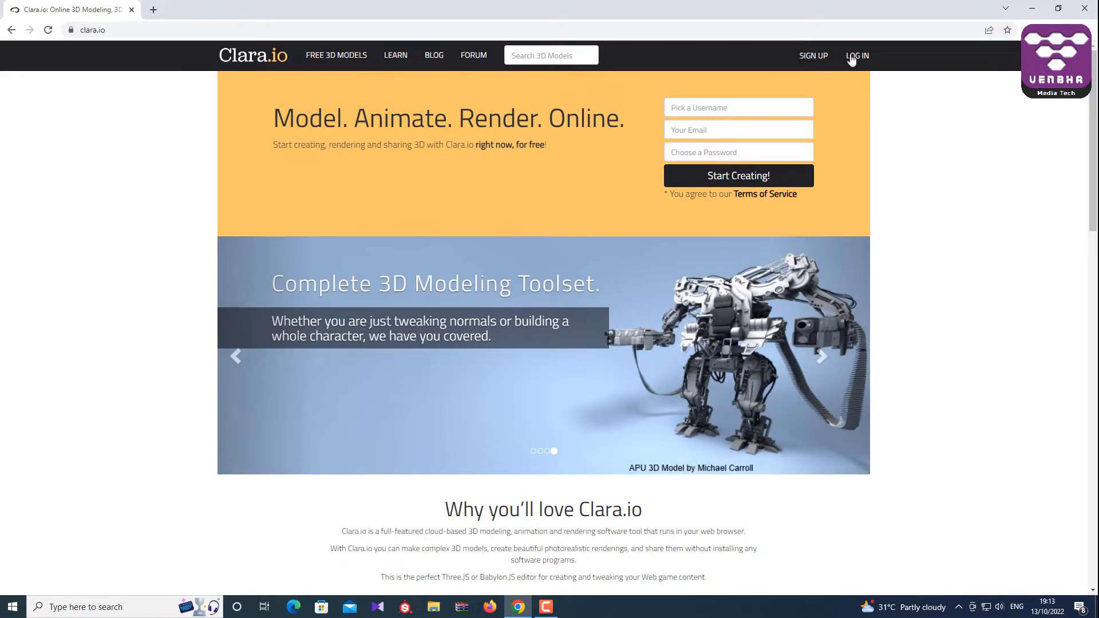
left_click(750, 109)
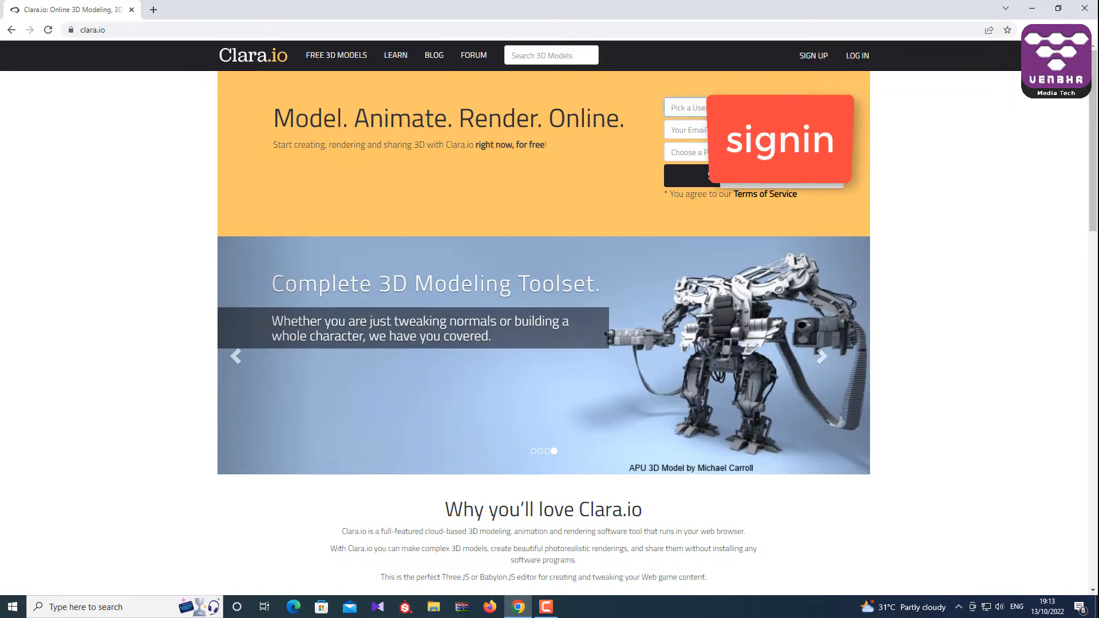
left_click(907, 118)
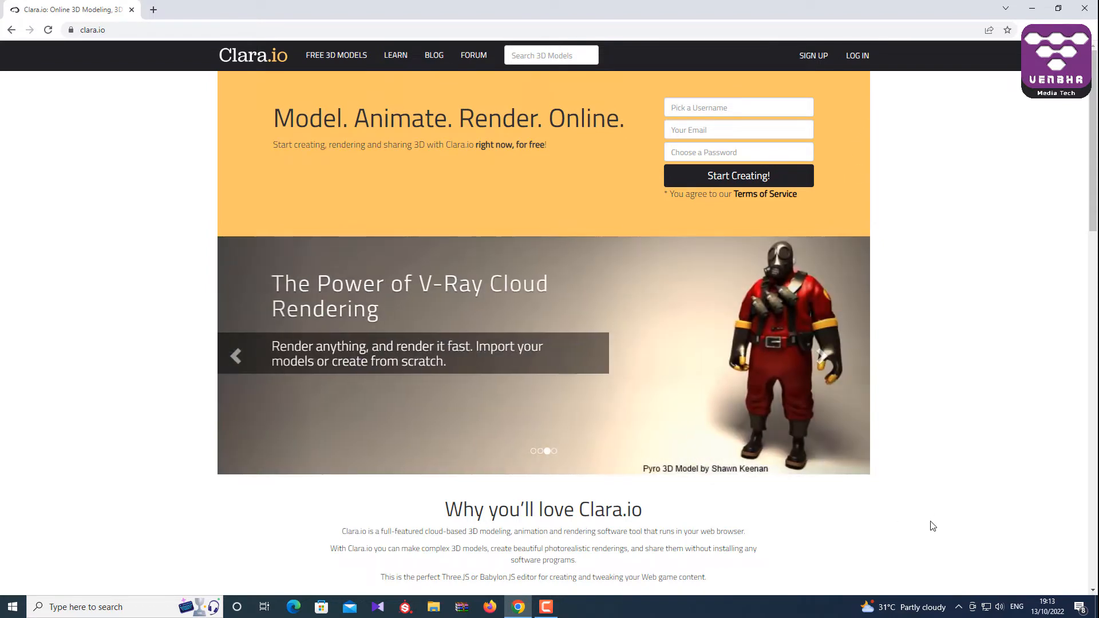
left_click(546, 607)
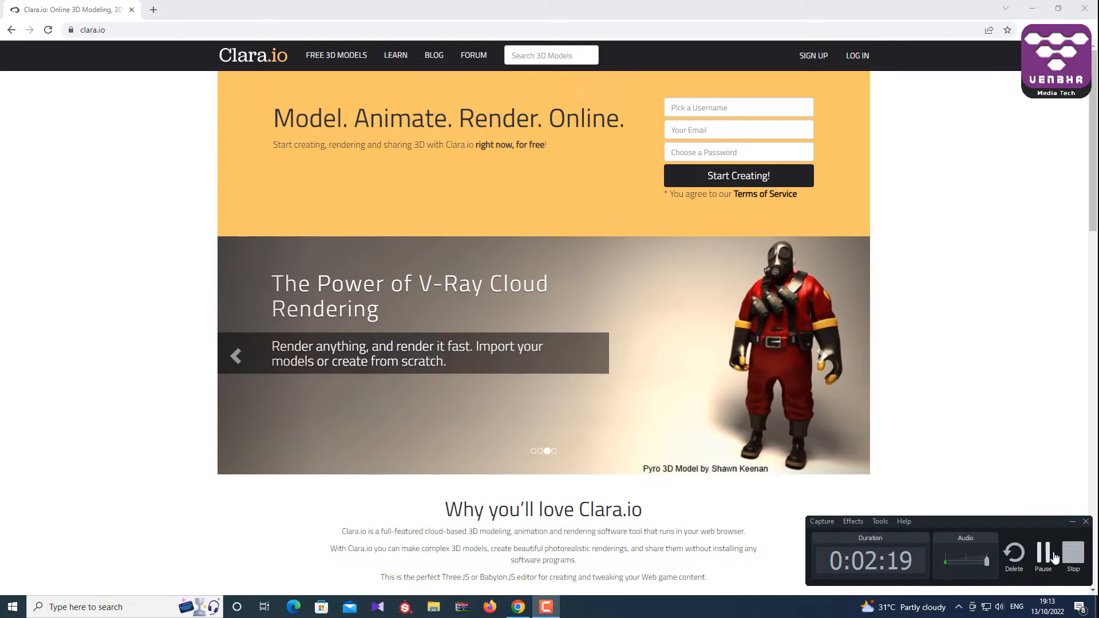
left_click(1053, 555)
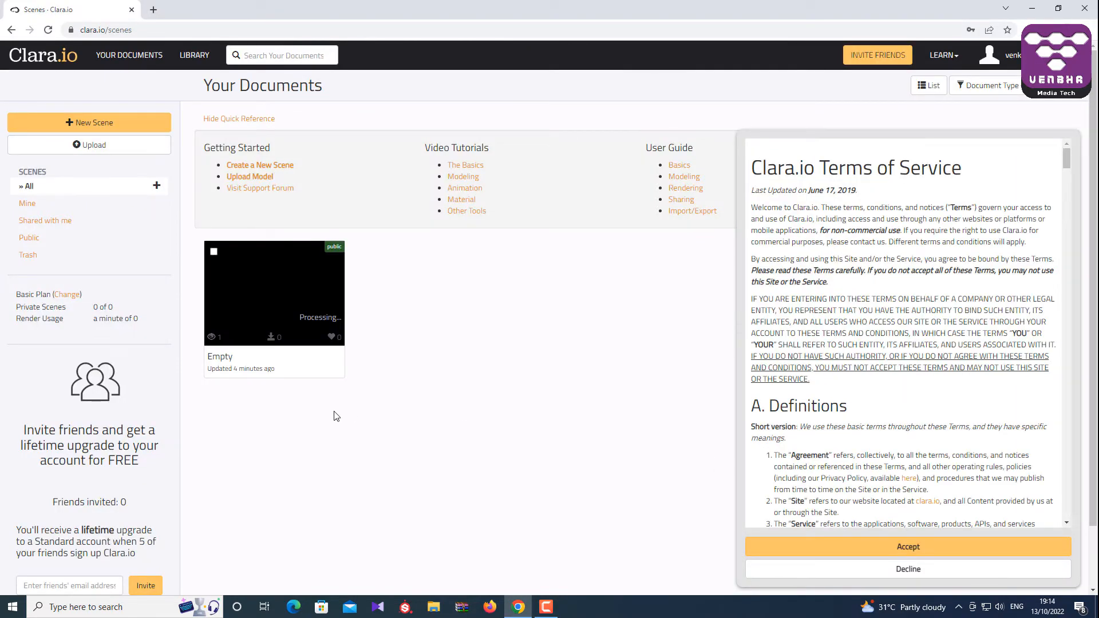
Accept the Clara.io Terms of Service and start creating a new empty scene
left_click(942, 549)
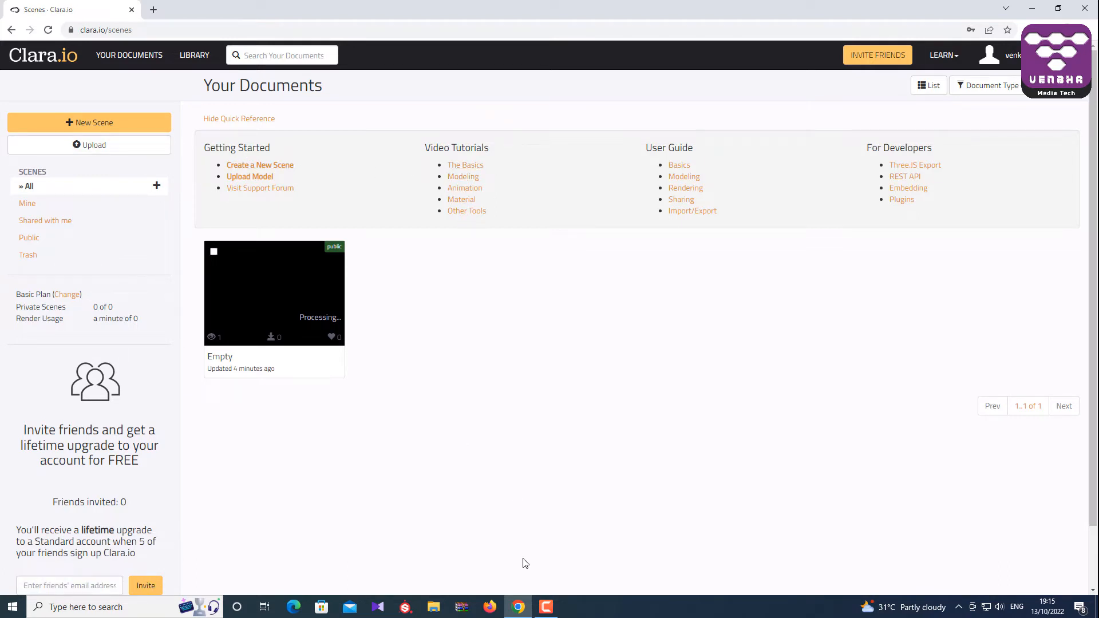
left_click(554, 609)
left_click(145, 121)
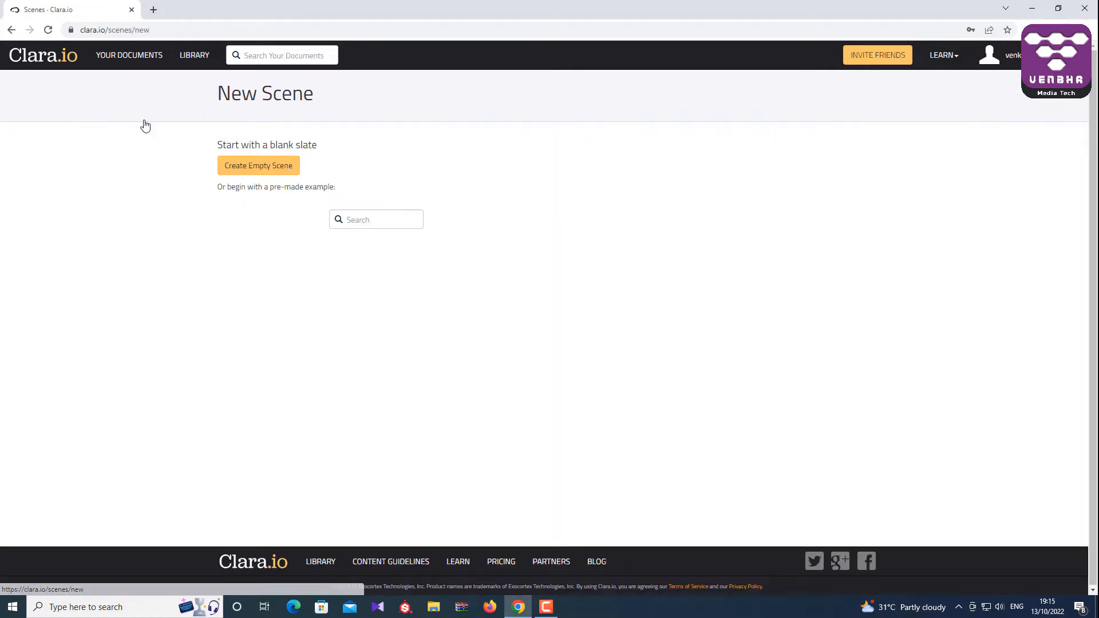
left_click(274, 166)
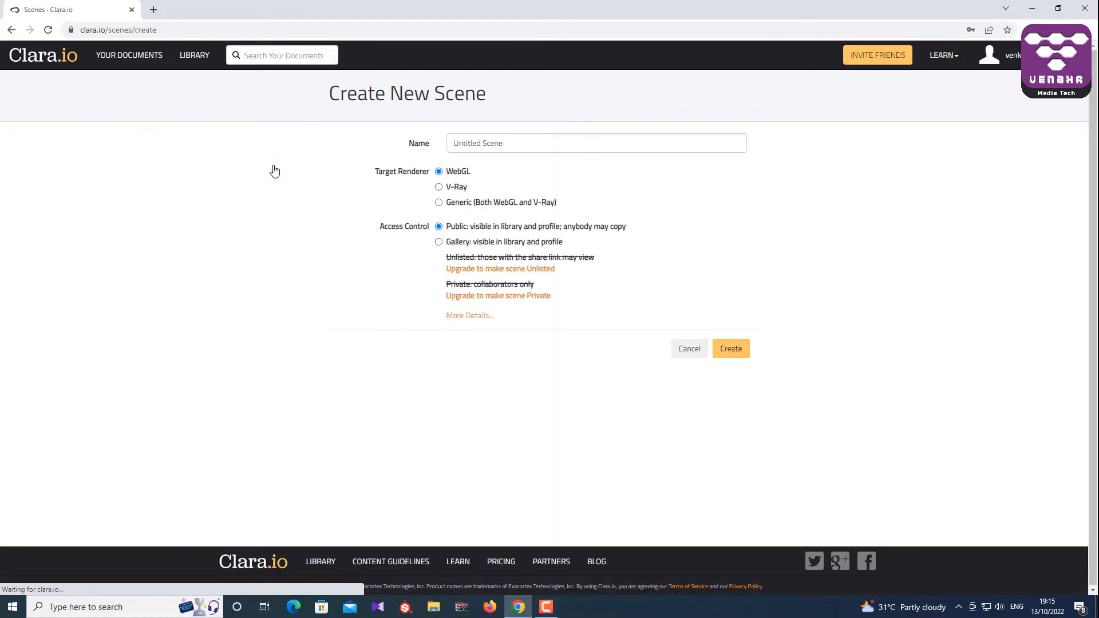
Create the scene with the name Tut and Generic (Both WebGL and V-Ray) as the target renderer
left_click(494, 143)
left_click_drag(504, 145, 395, 147)
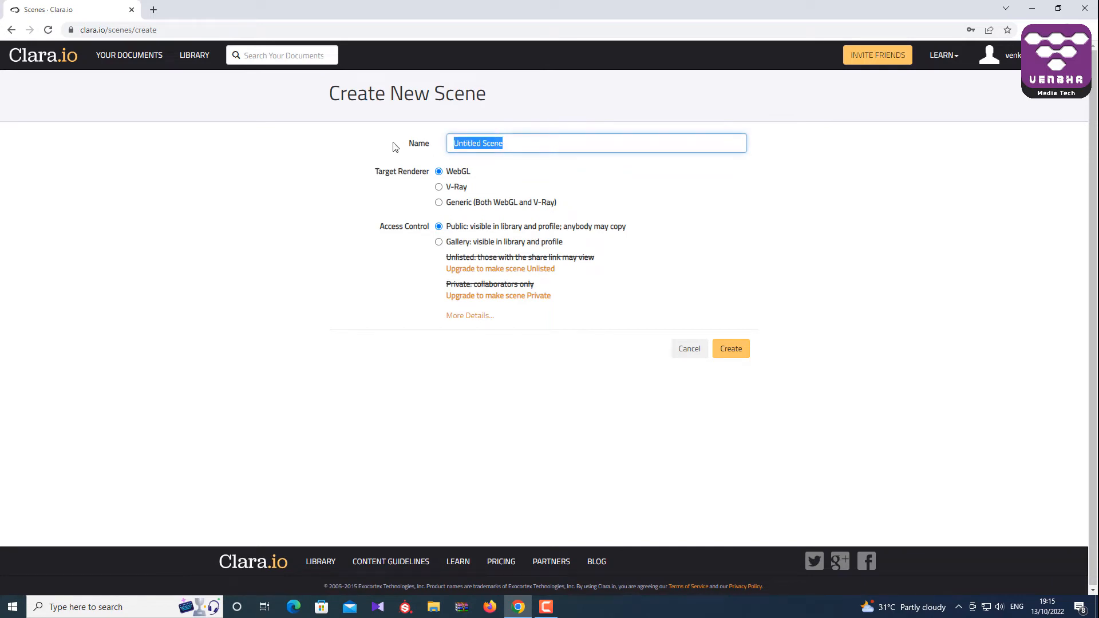
type("Tutt")
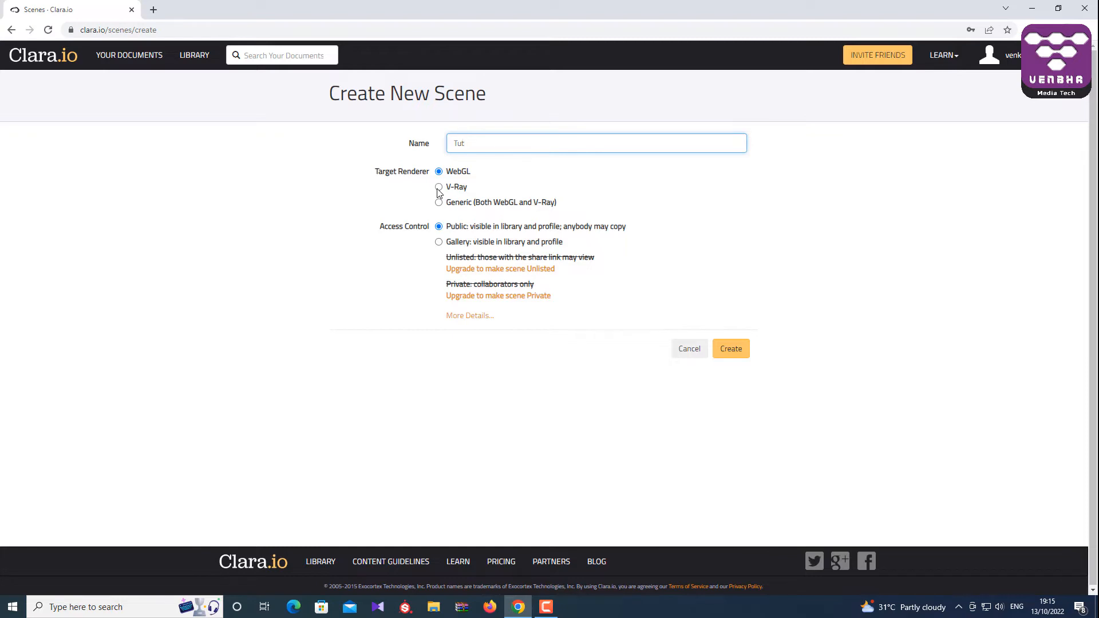
left_click(438, 188)
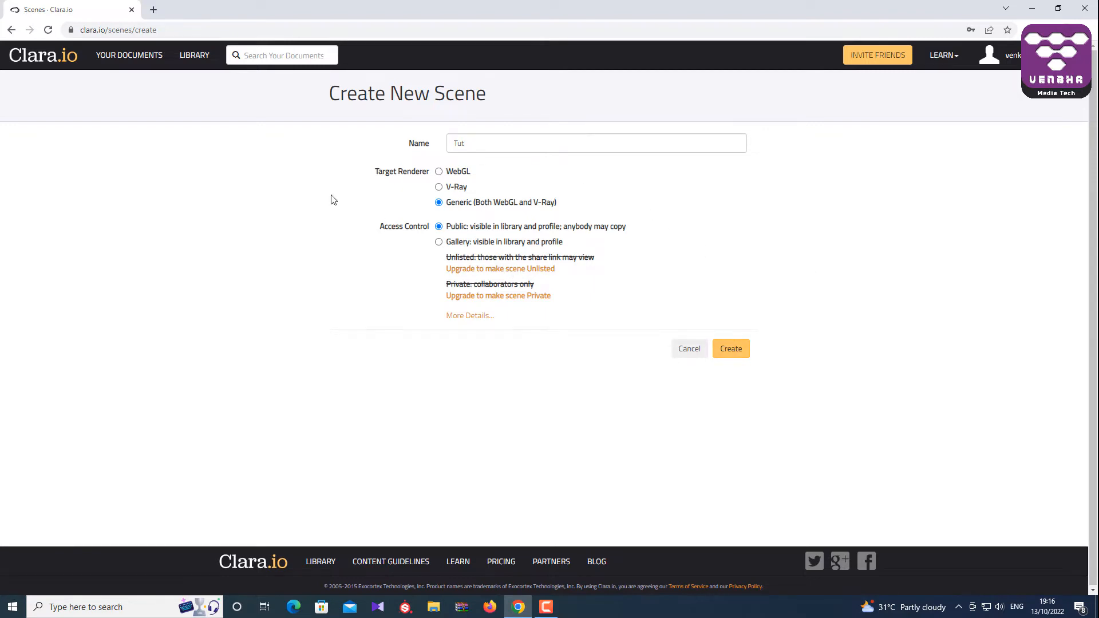
left_click(732, 352)
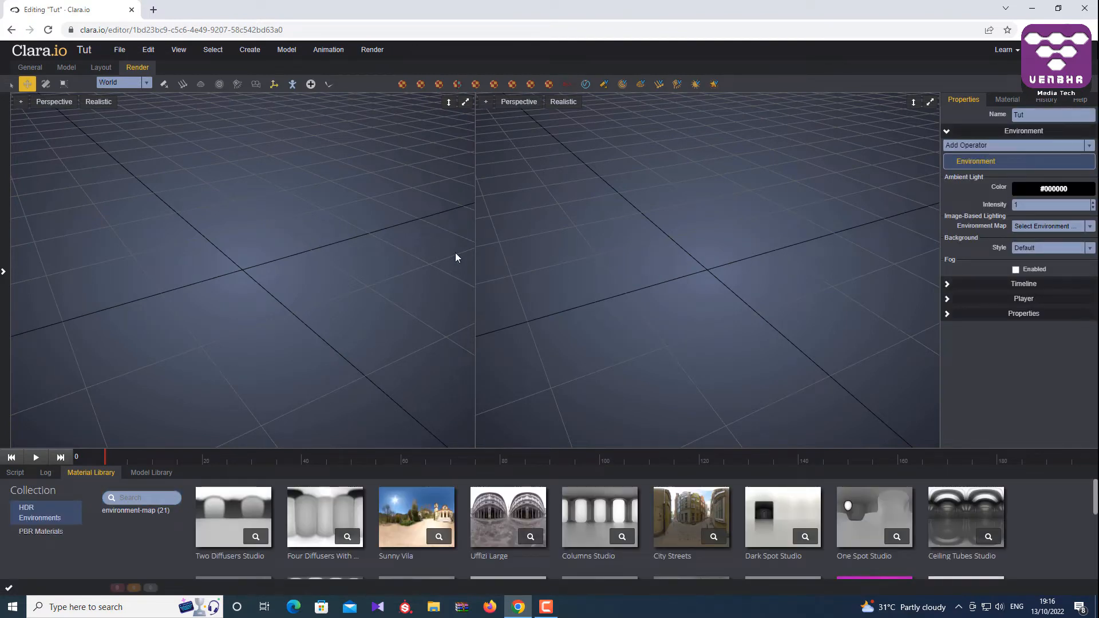
Switch the editor to the Layout workspace and open the Preferences
left_click(101, 68)
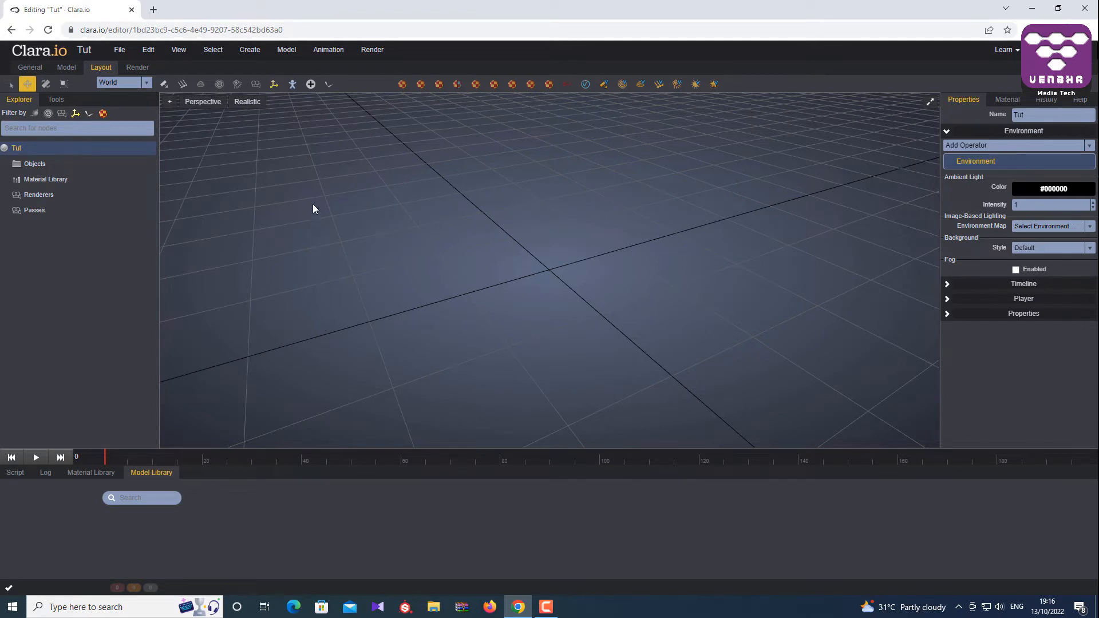
left_click(279, 51)
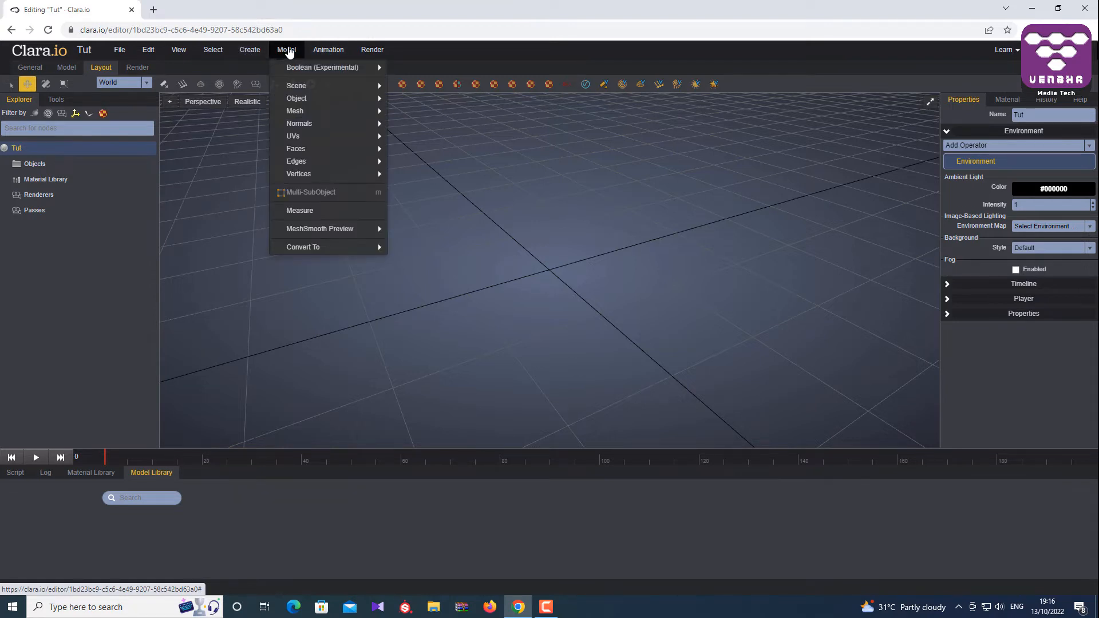
left_click(177, 50)
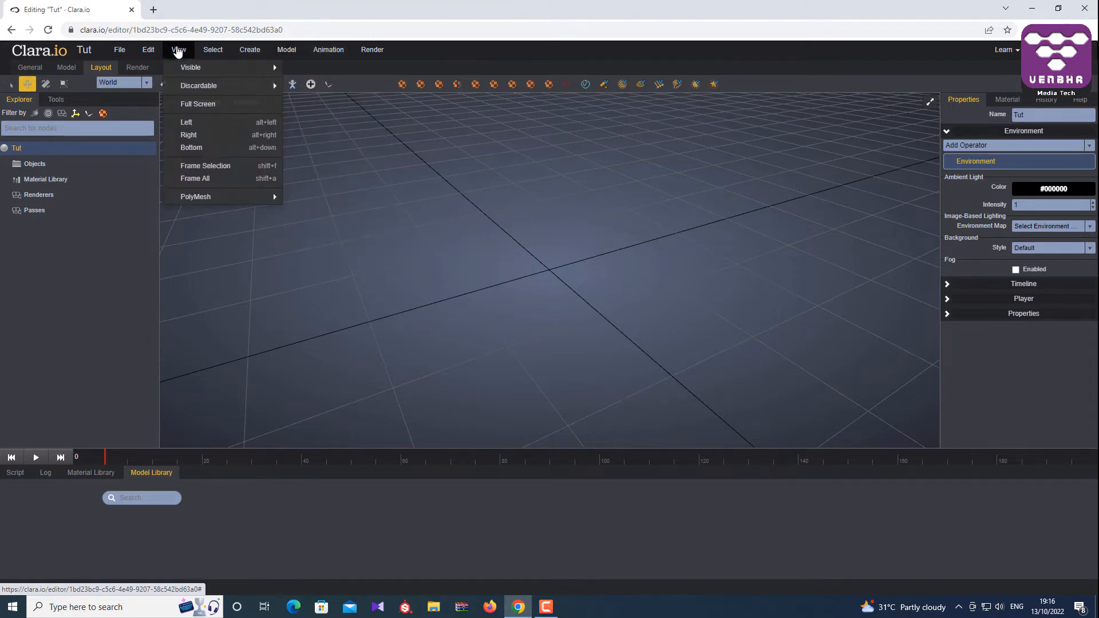
left_click(148, 49)
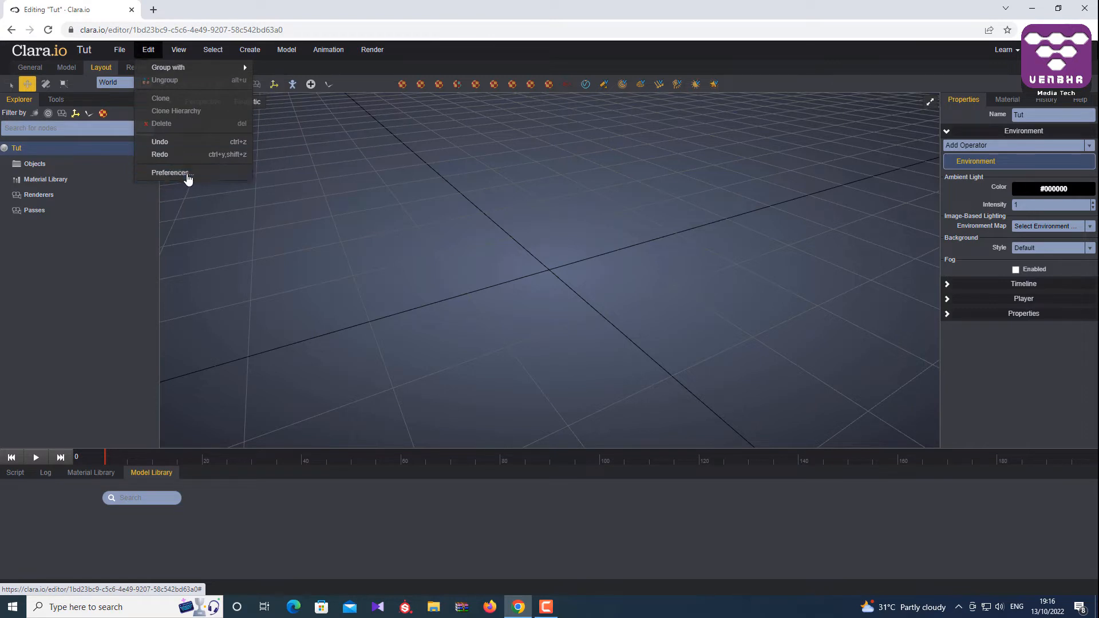
left_click(187, 175)
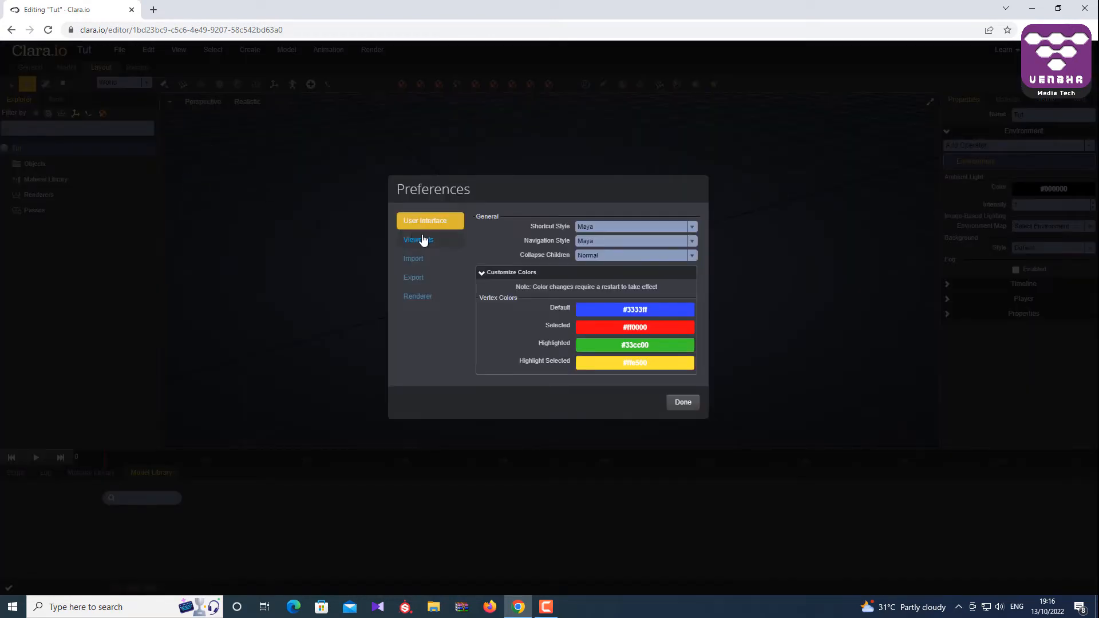
Set both the shortcut style and the navigation style to Clara.io in the user interface preferences
left_click(619, 229)
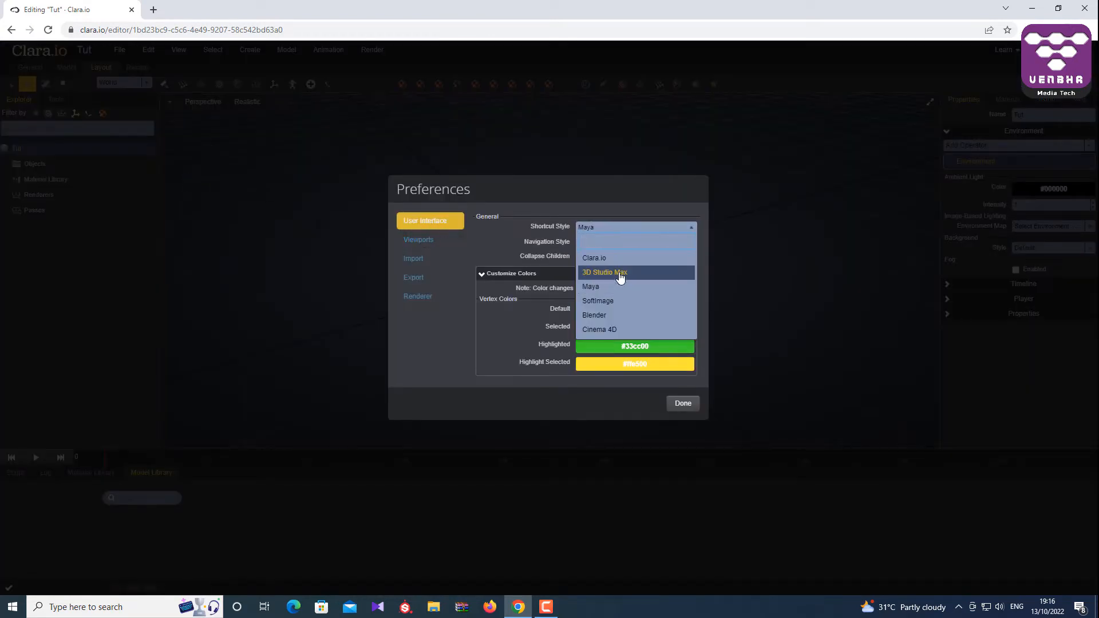
left_click(615, 256)
left_click(603, 240)
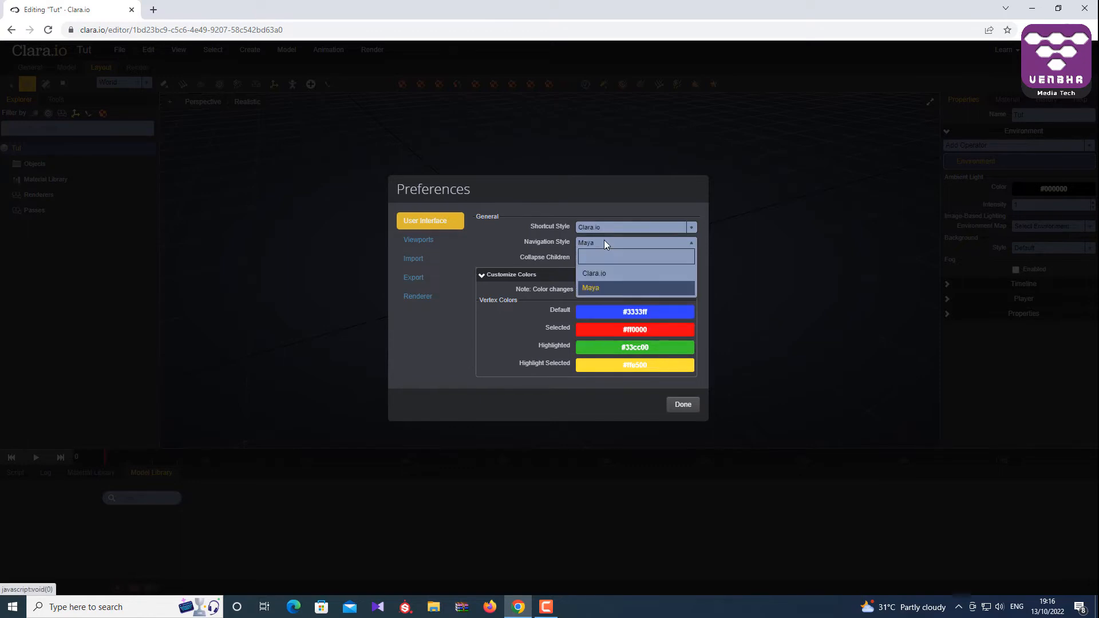
left_click(599, 275)
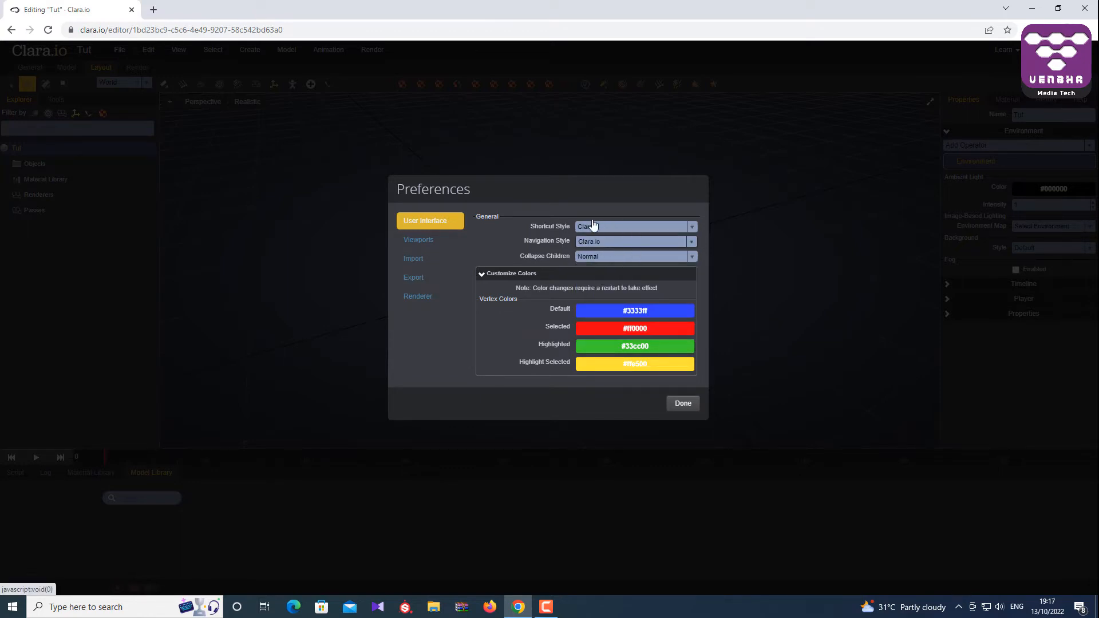
Set both the shortcut style and the navigation style to Maya
left_click(623, 228)
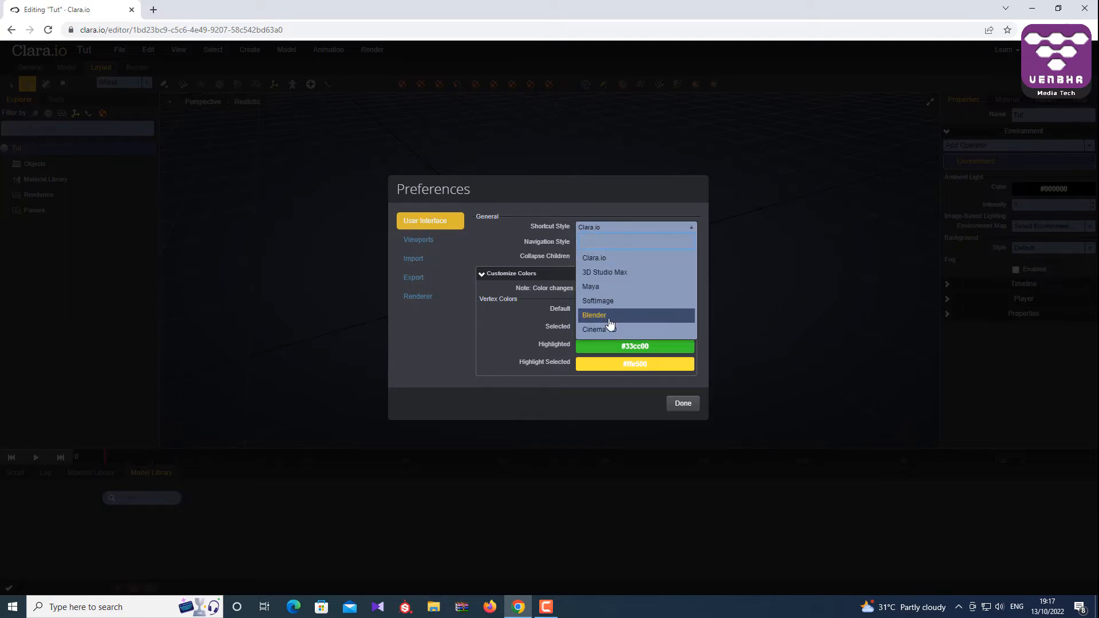
left_click(605, 289)
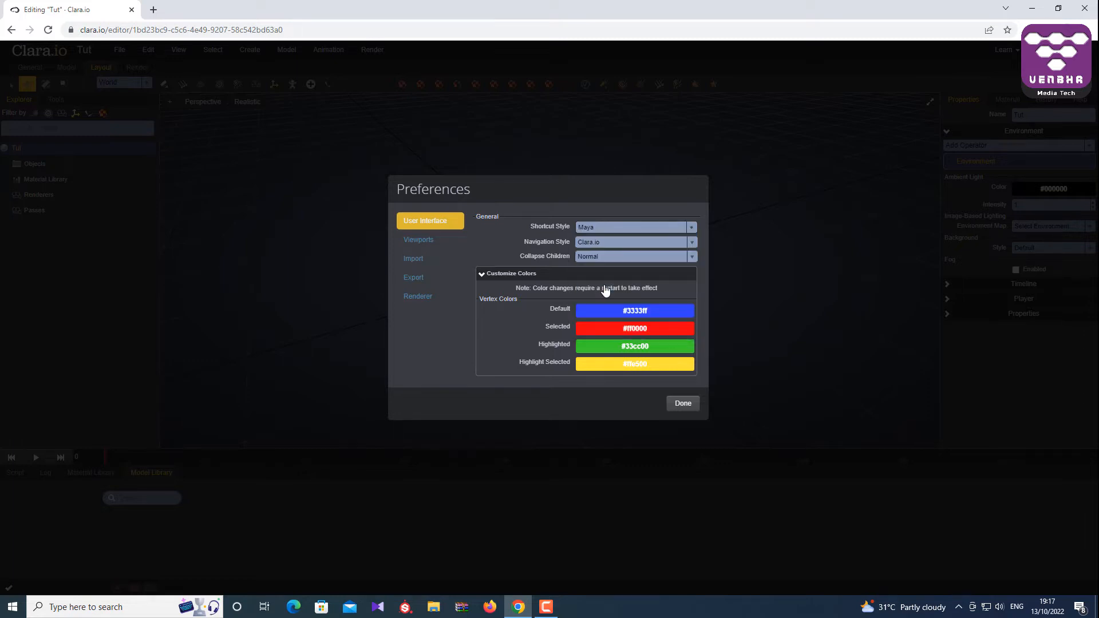
left_click(613, 246)
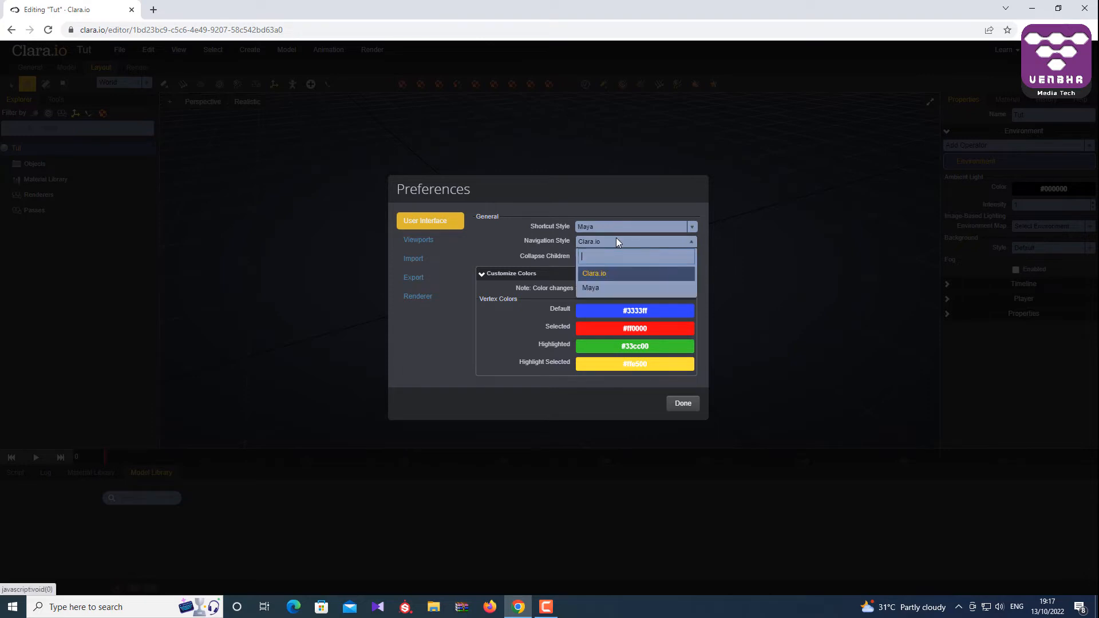
left_click(610, 293)
Look through the Viewports, Import and Export preferences, return to the User Interface page and close the Preferences
left_click(455, 242)
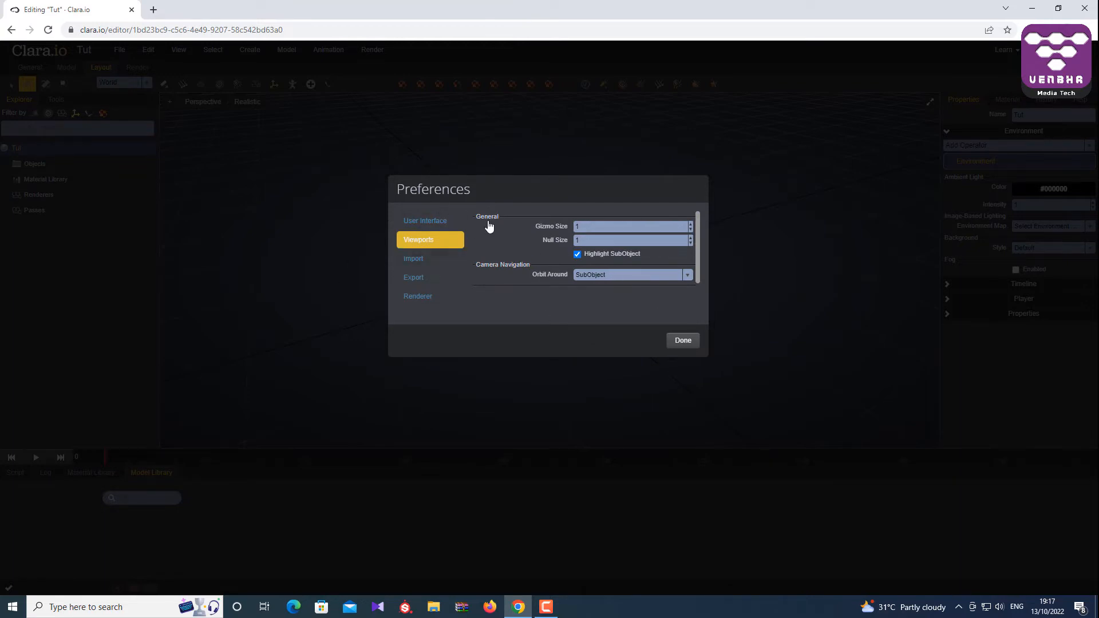
left_click(422, 263)
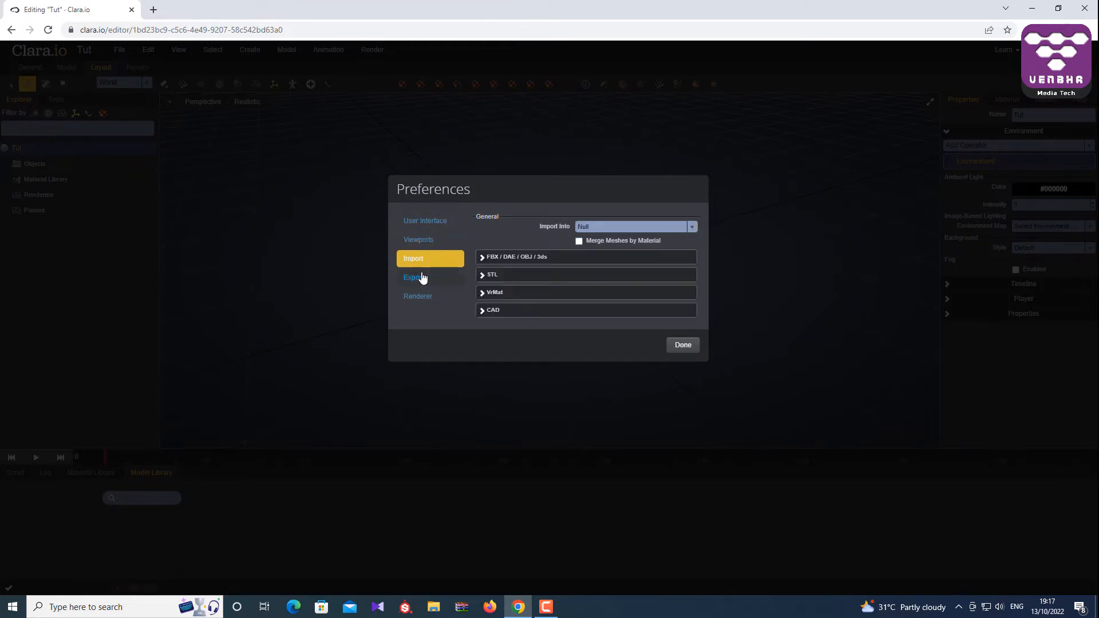
left_click(423, 278)
left_click(422, 261)
left_click(424, 222)
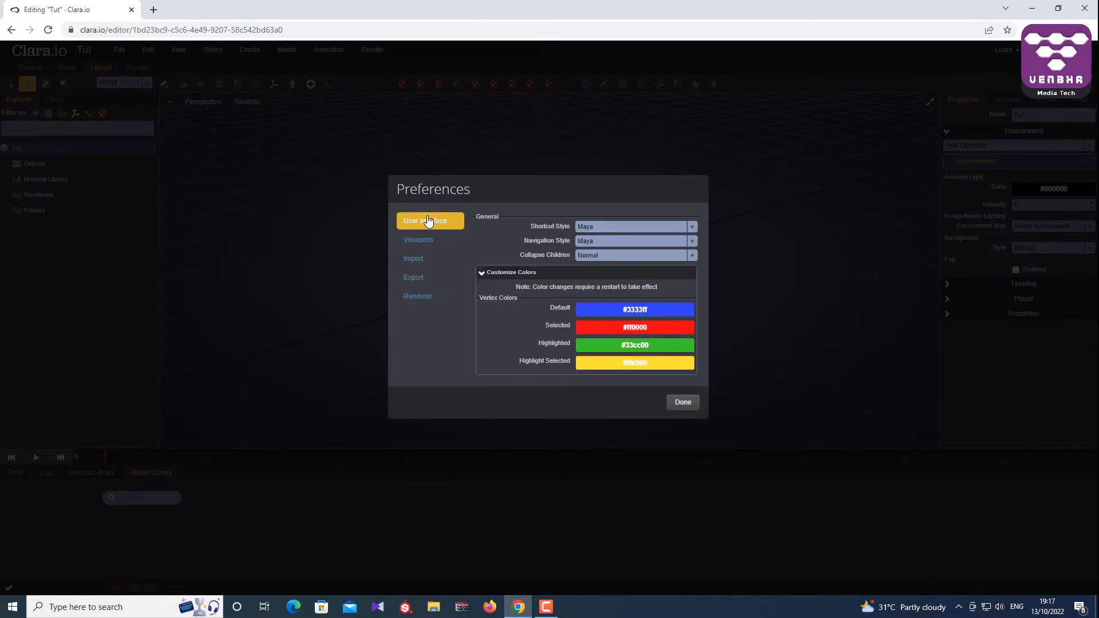
left_click(683, 402)
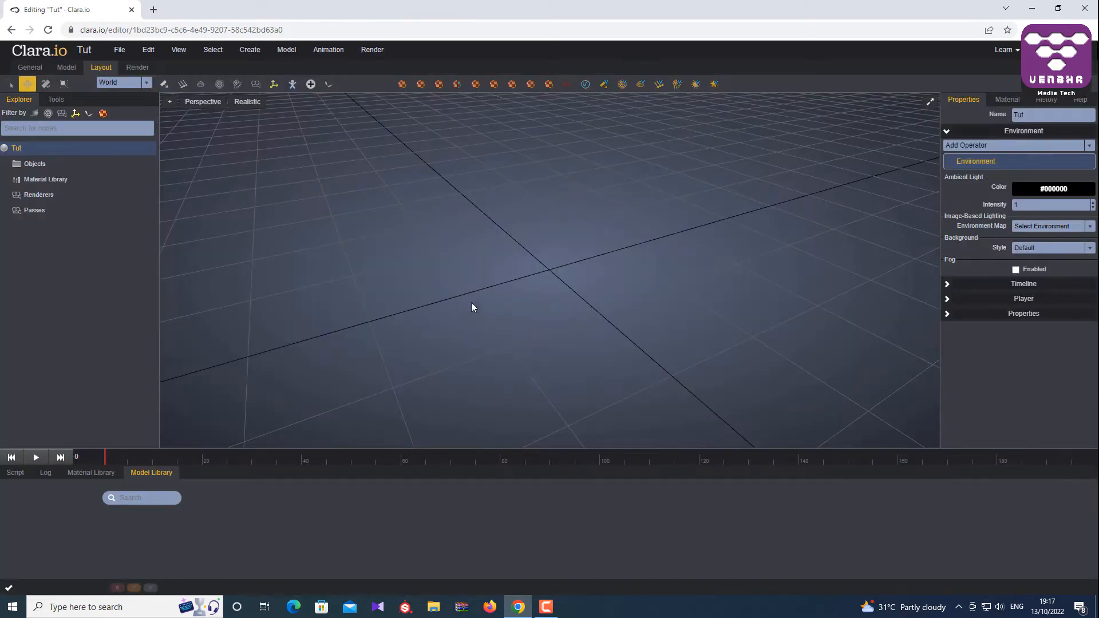
Look through the General, Model, Layout and Render workspaces and close the V-Ray live render
right_click_drag(472, 304, 601, 263)
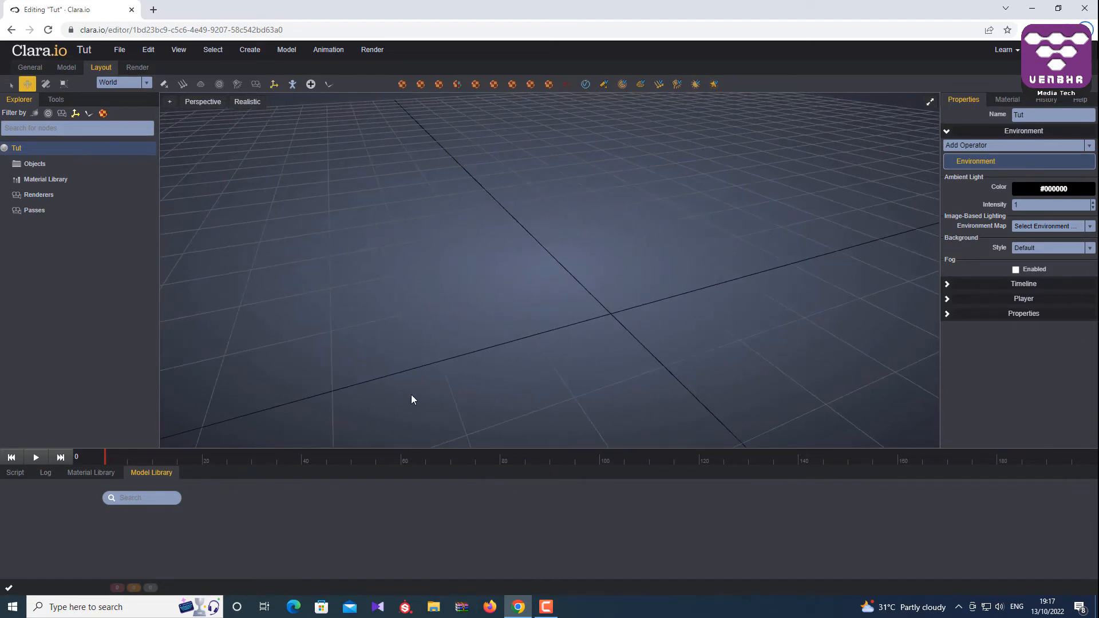
left_click(38, 68)
left_click(66, 68)
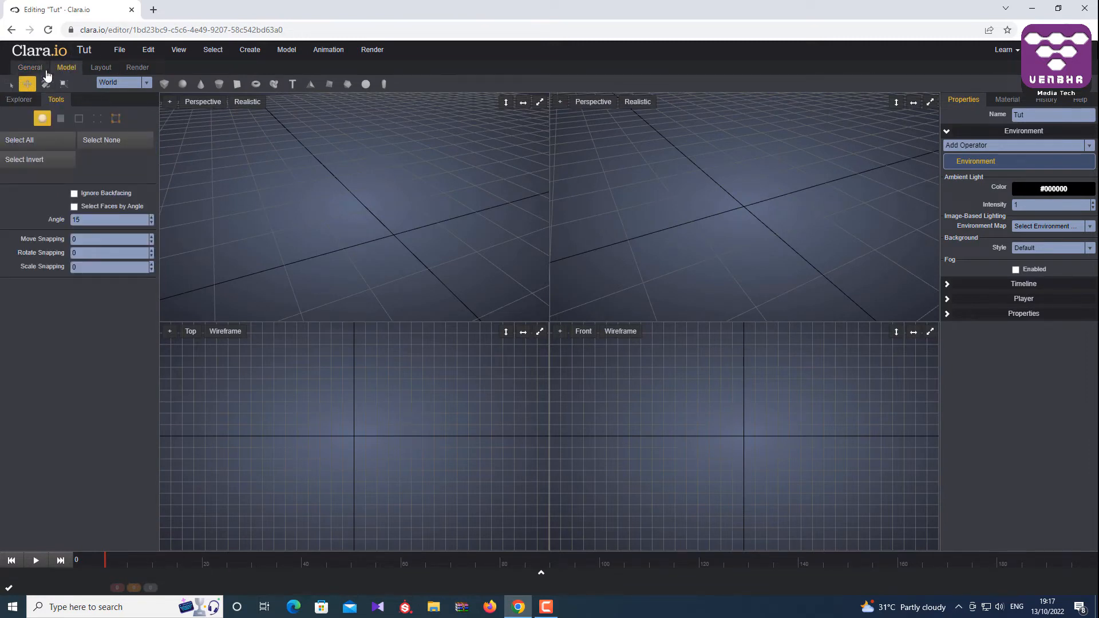
left_click(101, 68)
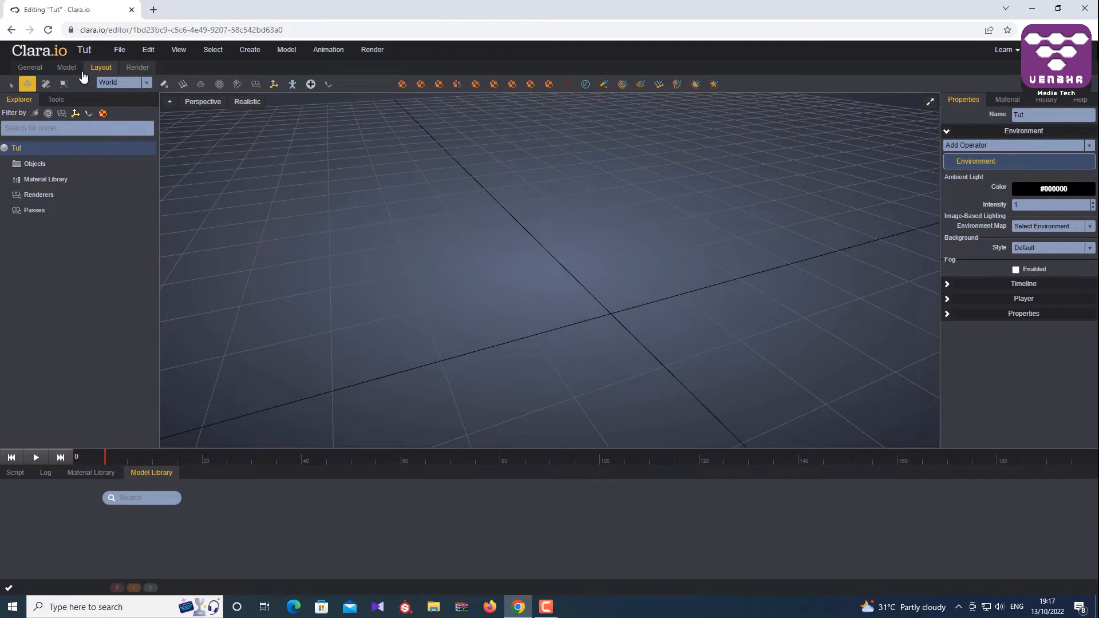
left_click(137, 67)
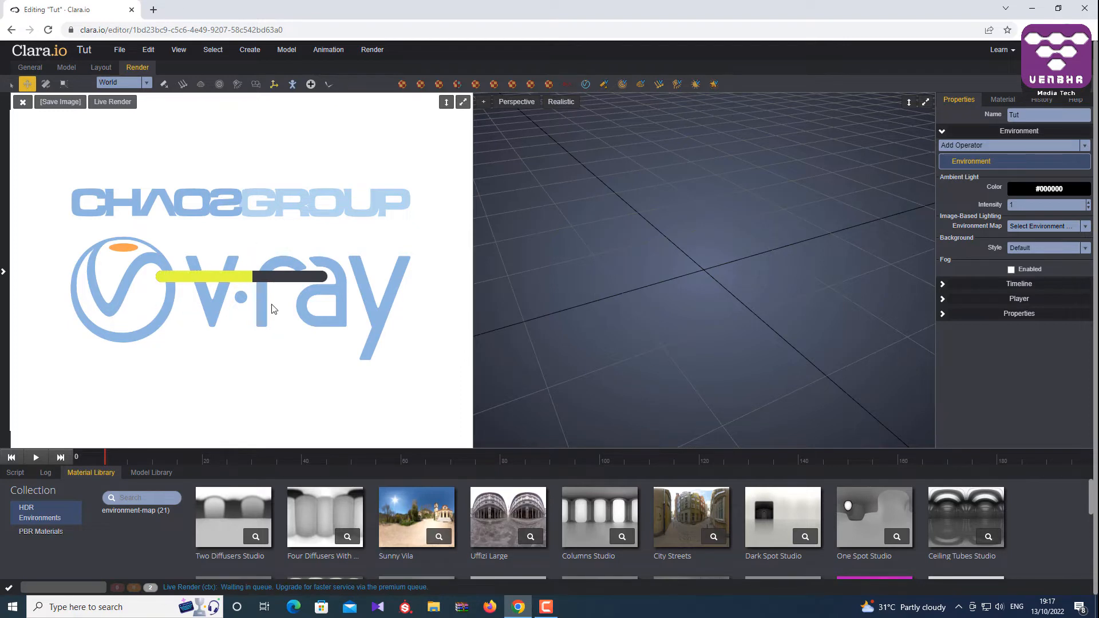
left_click(23, 103)
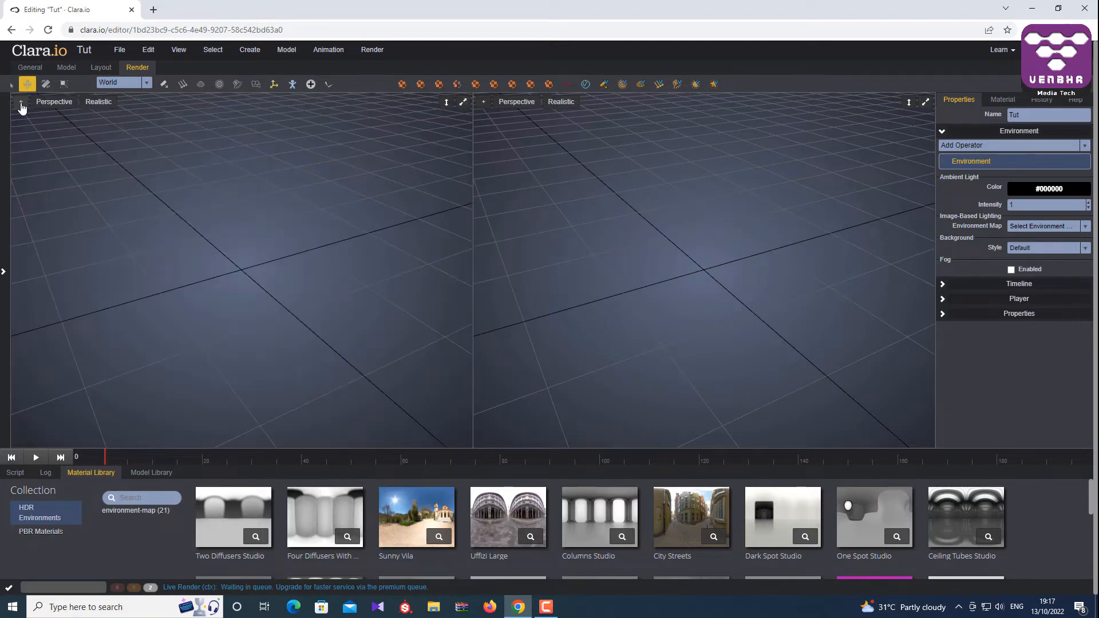
Switch to the Model workspace and advance the timeline to frame 19
left_click(74, 71)
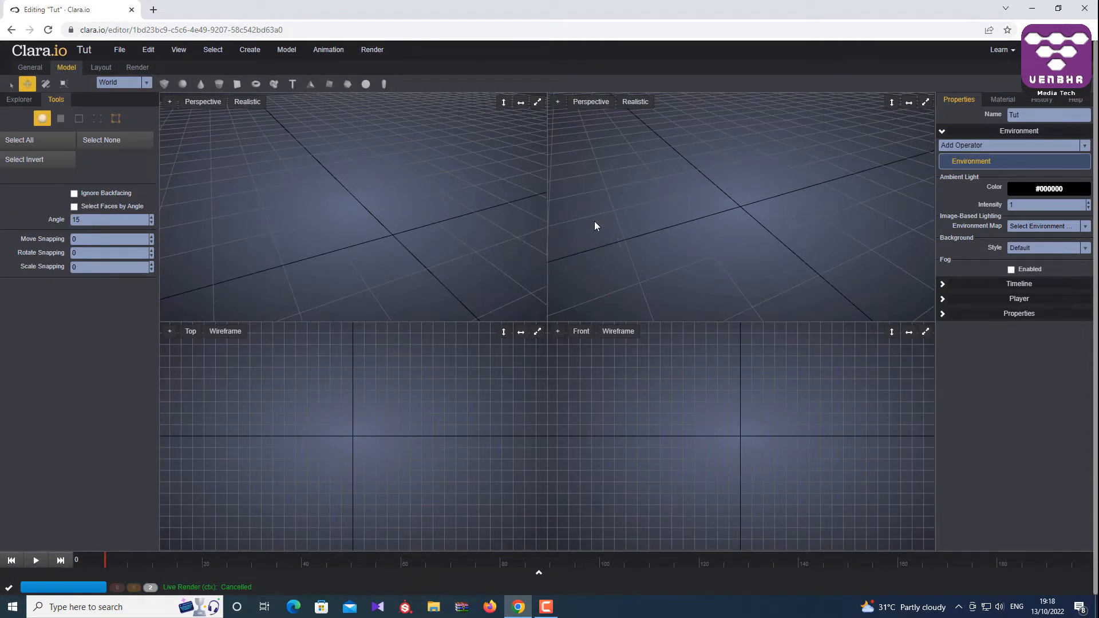
key("Right")
key("Right")
key("Right")
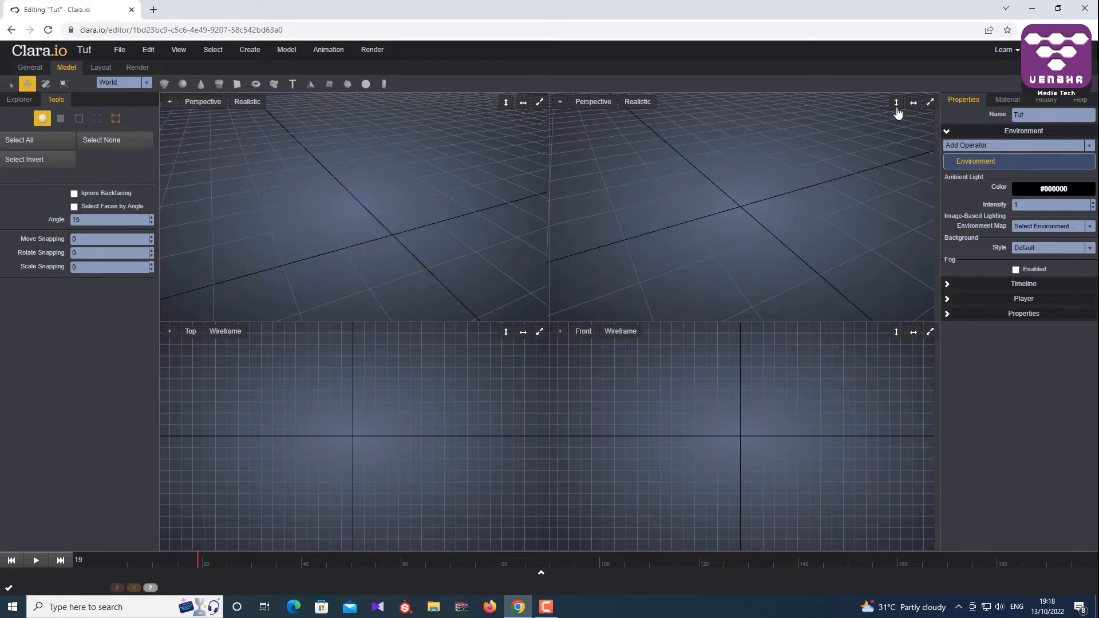
Maximize the second Perspective viewport and add a box primitive at the scene's origin
left_click(930, 102)
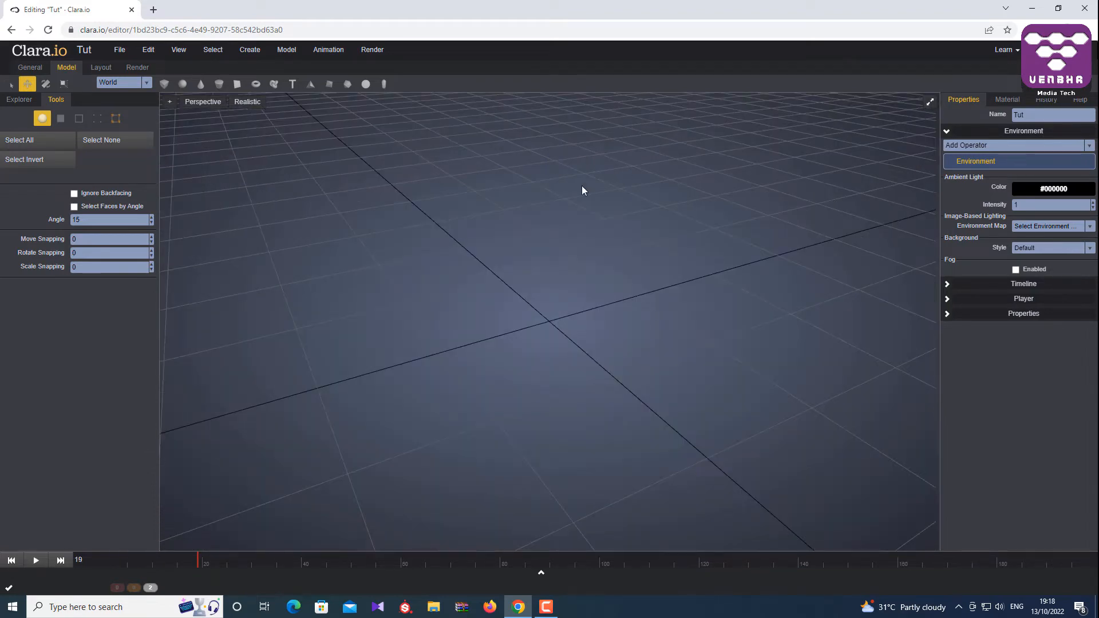
left_click(165, 84)
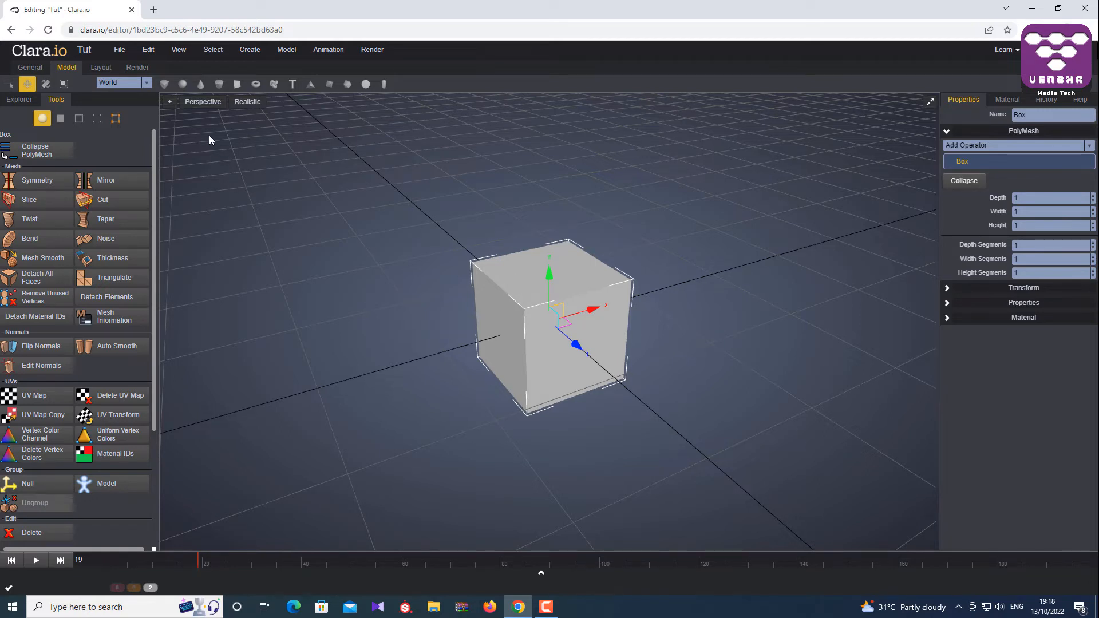
left_click(170, 102)
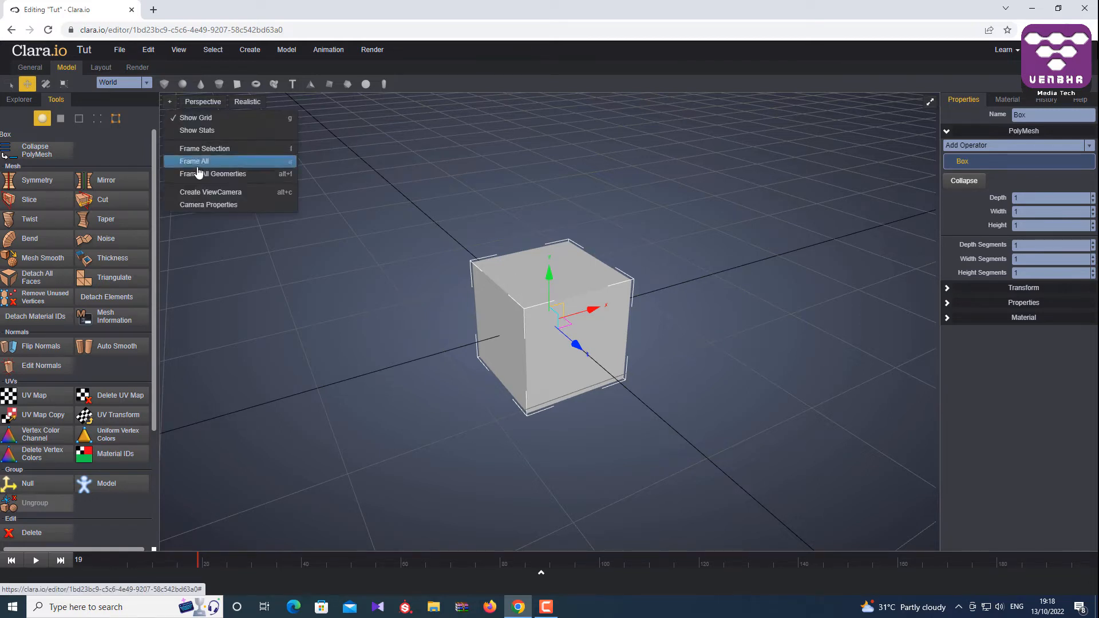
left_click(518, 284)
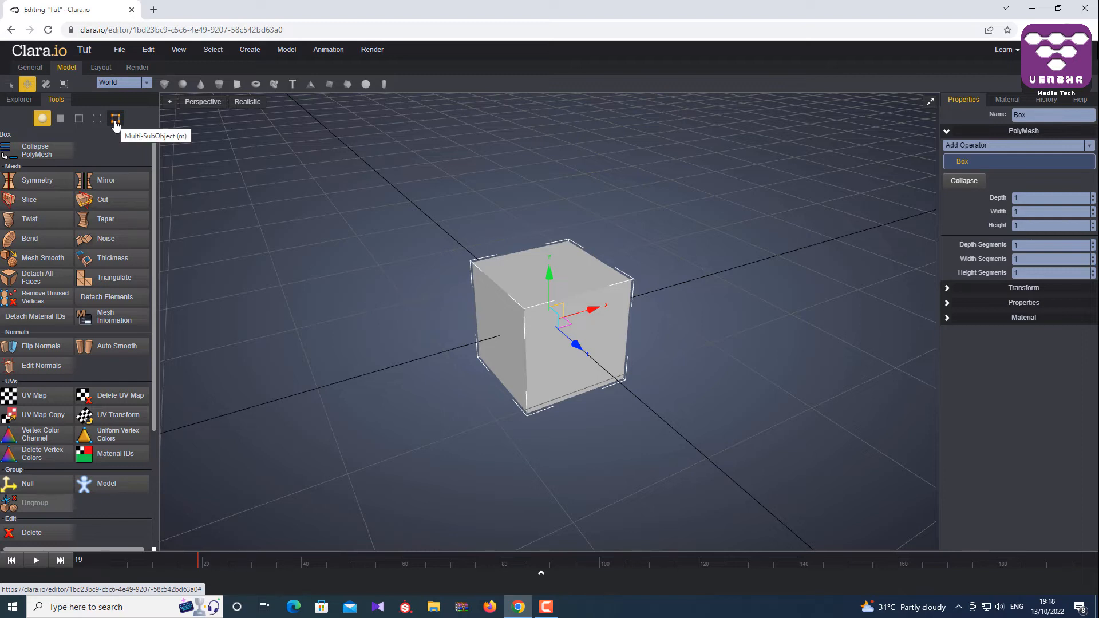
Extrude the box's top face by 0.2 and raise it about another 0.18 along Y
left_click(60, 118)
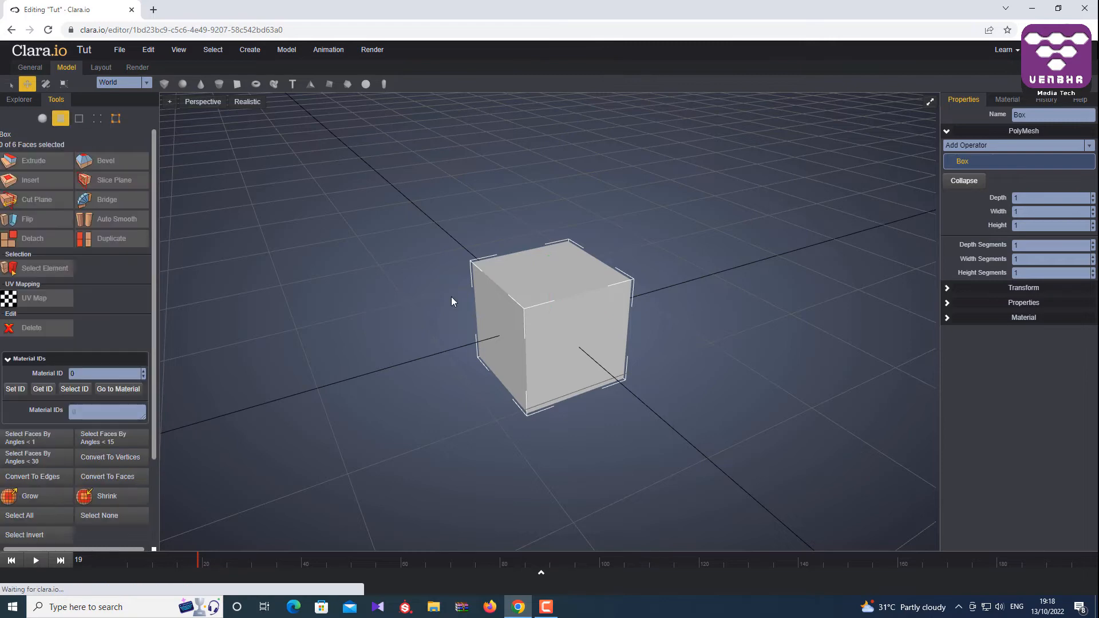
left_click(523, 268)
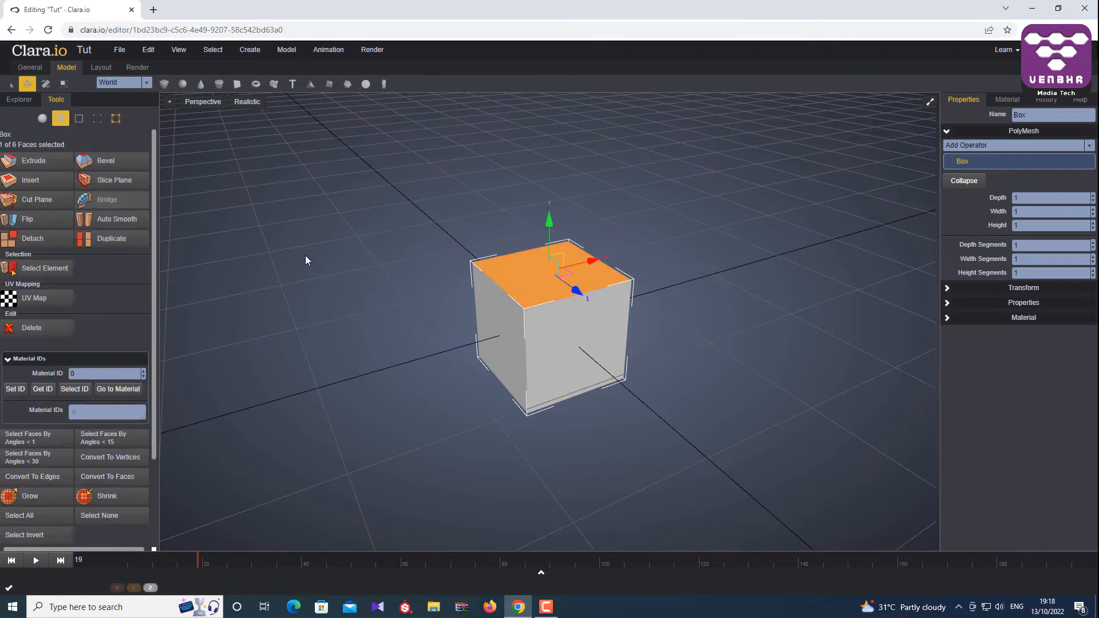
left_click(33, 161)
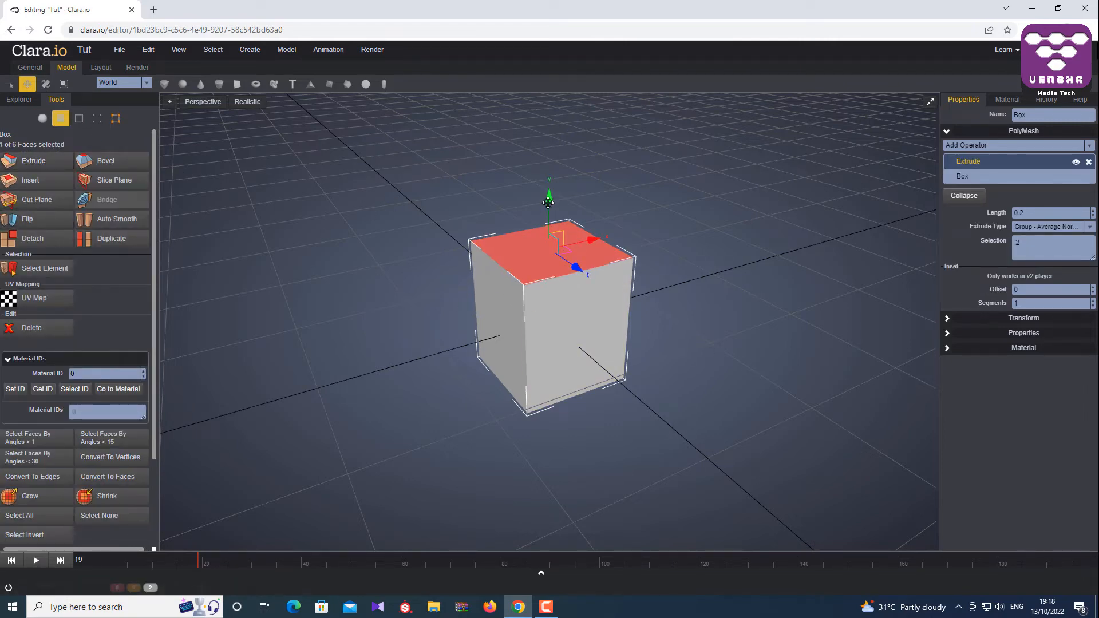
left_click_drag(551, 200, 552, 180)
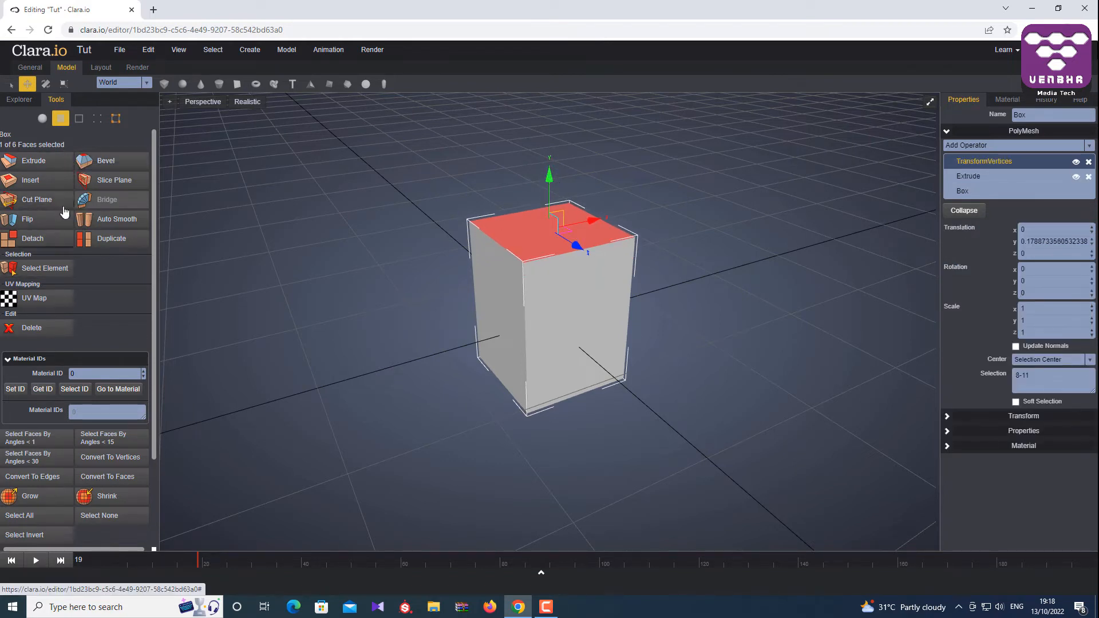
Insert a smaller face in the top face with a -0.1 offset and scale it uniformly to about 0.63
left_click(40, 181)
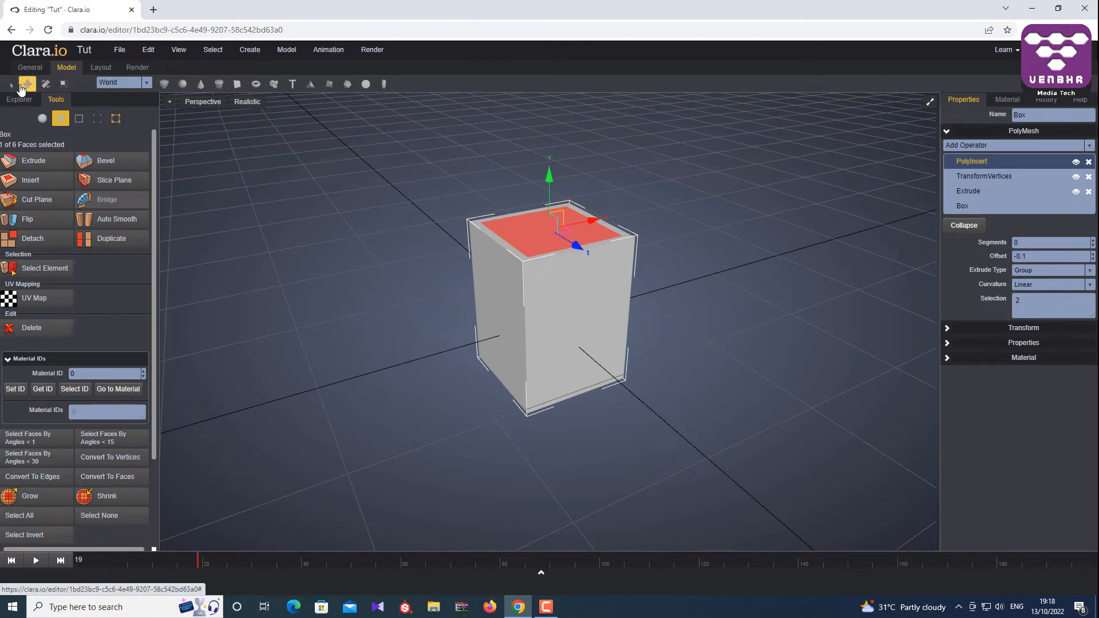
left_click(64, 85)
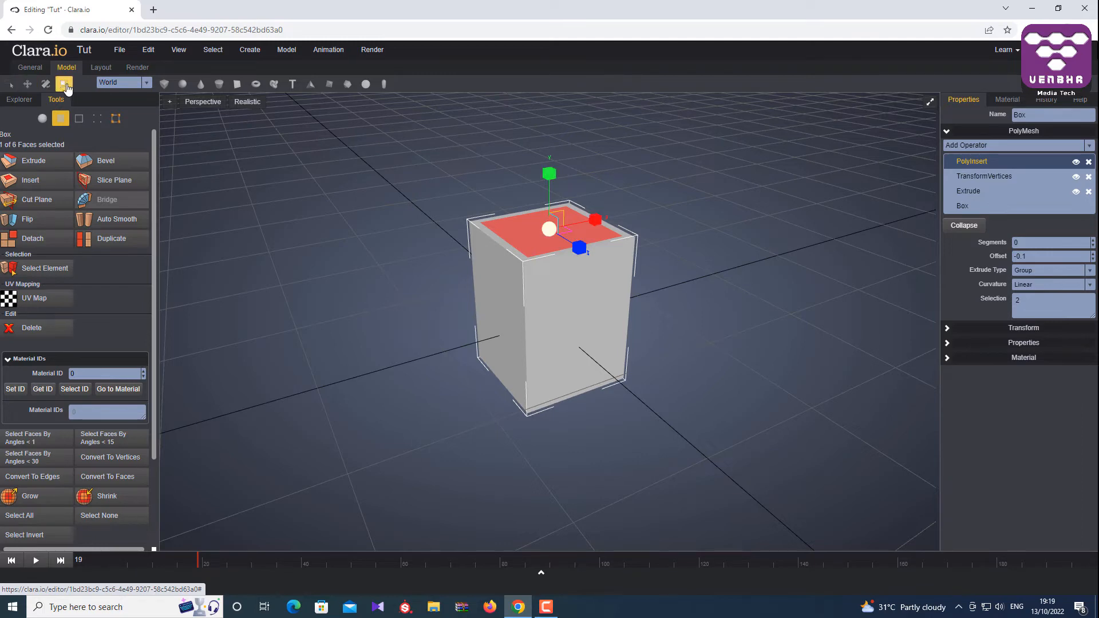
left_click_drag(549, 227, 513, 235)
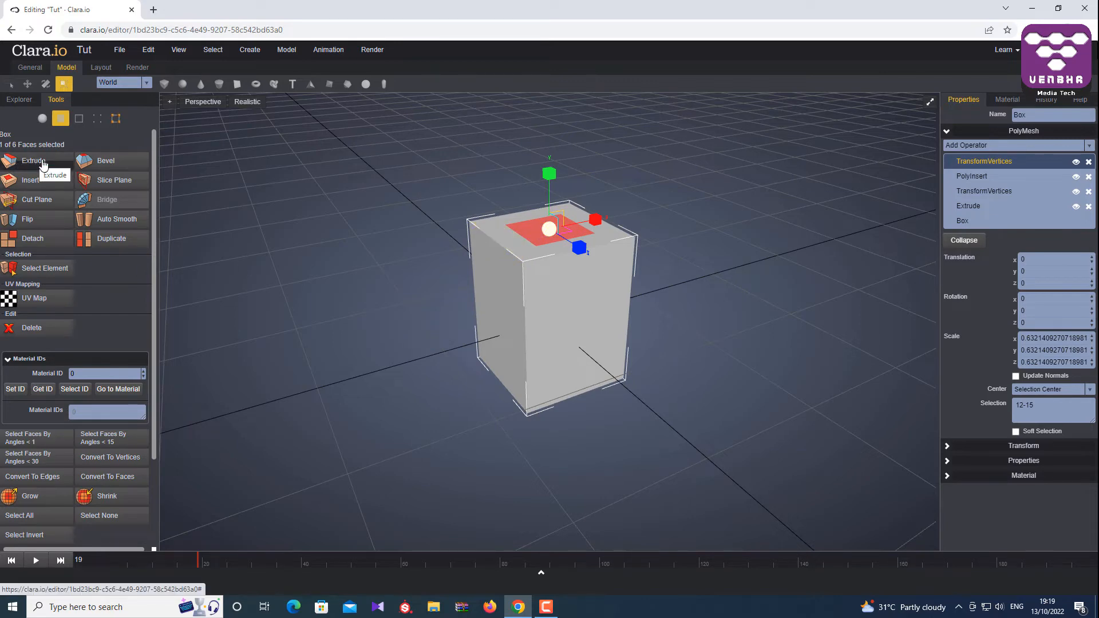
Extrude the inner top face by 0.2 and raise it about another 0.38 along Y
left_click(34, 163)
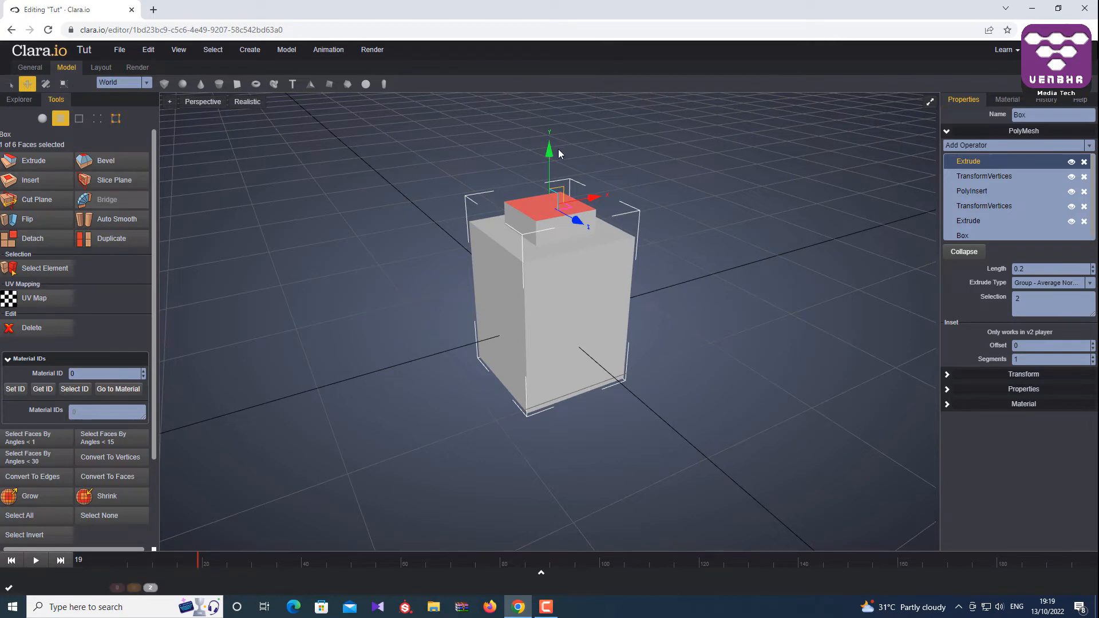
left_click_drag(549, 150, 557, 115)
Select the four top edges of the upper block in edge mode, then return to object mode
left_click(8, 83)
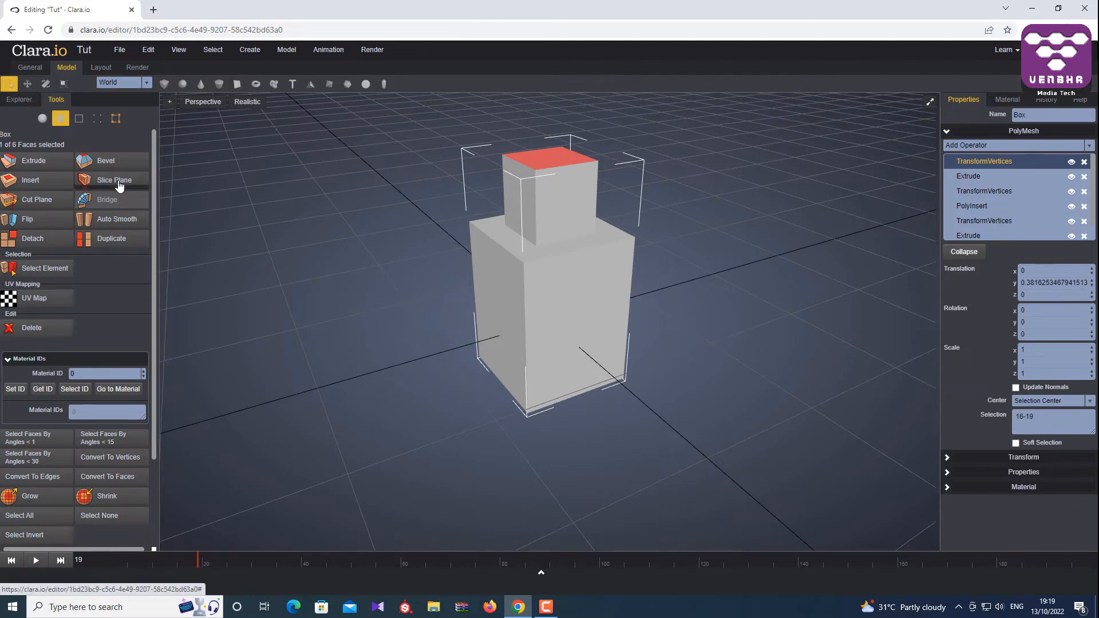
left_click(79, 118)
left_click(569, 165)
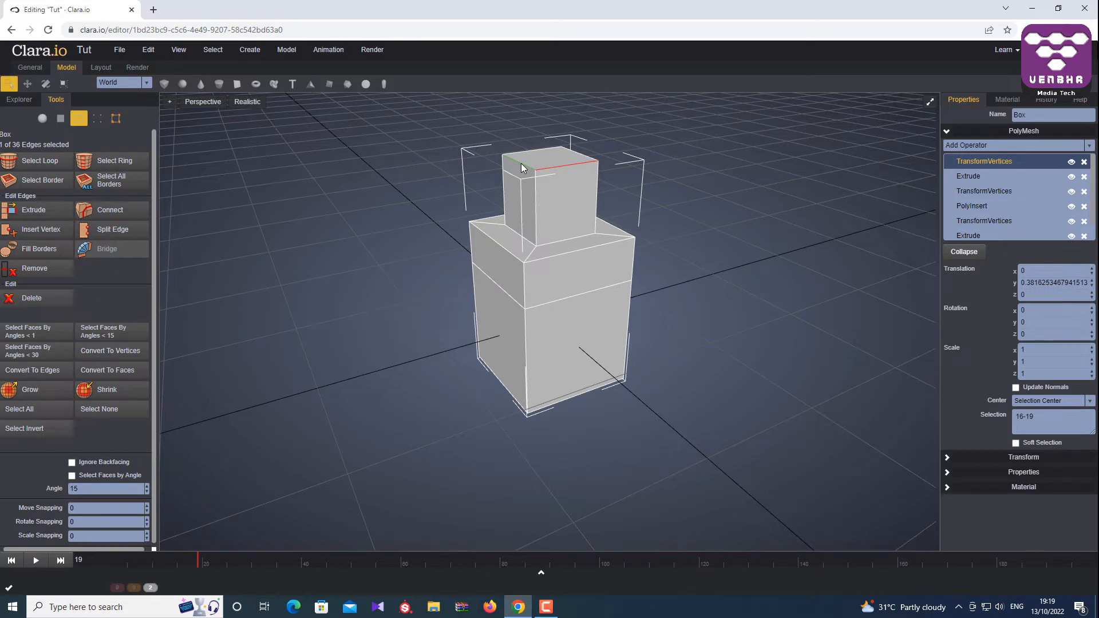
left_click(527, 153)
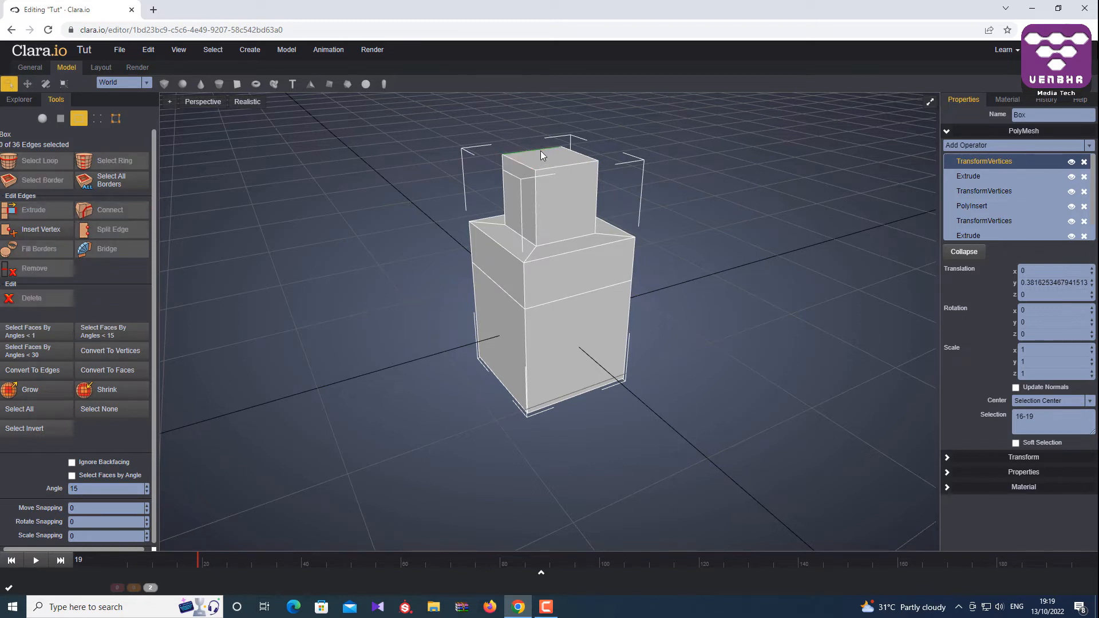
left_click(541, 150)
left_click(565, 166, "shift")
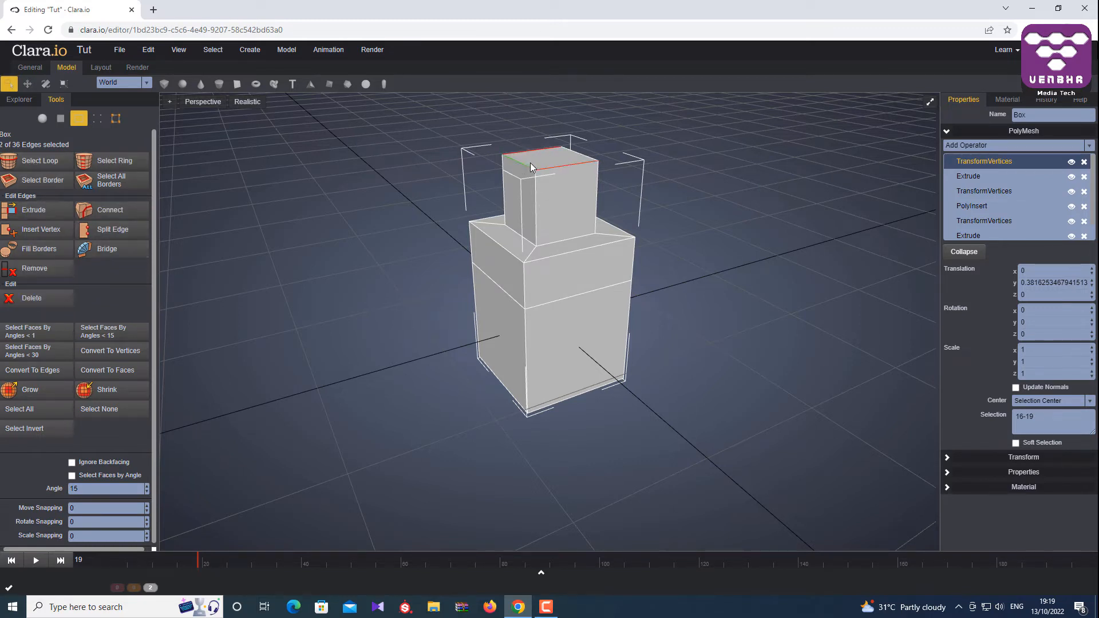
left_click(519, 162, "shift")
left_click(575, 153, "shift")
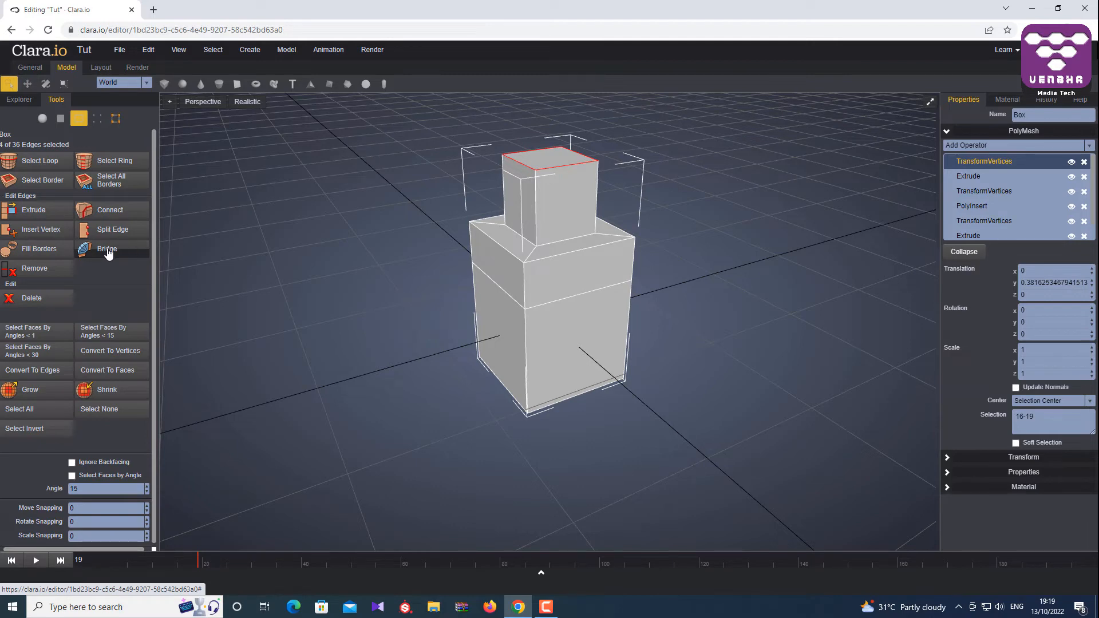
right_click(573, 167)
left_click(43, 120)
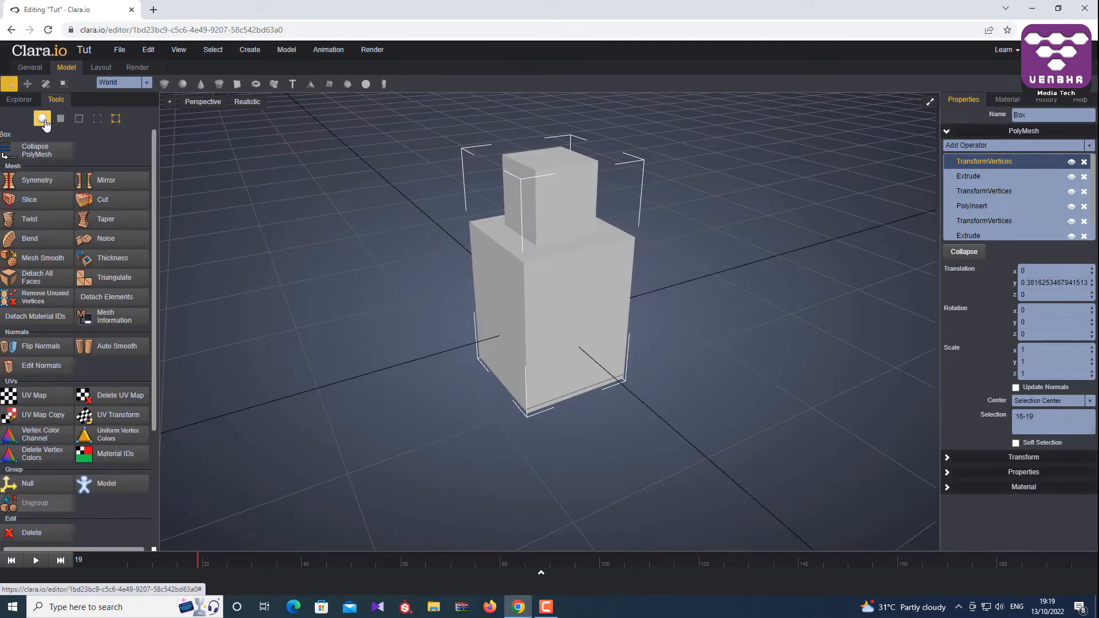
Clone the stepped box object and move the copy along the X axis, clear of the original
middle_click_drag(728, 316, 578, 261)
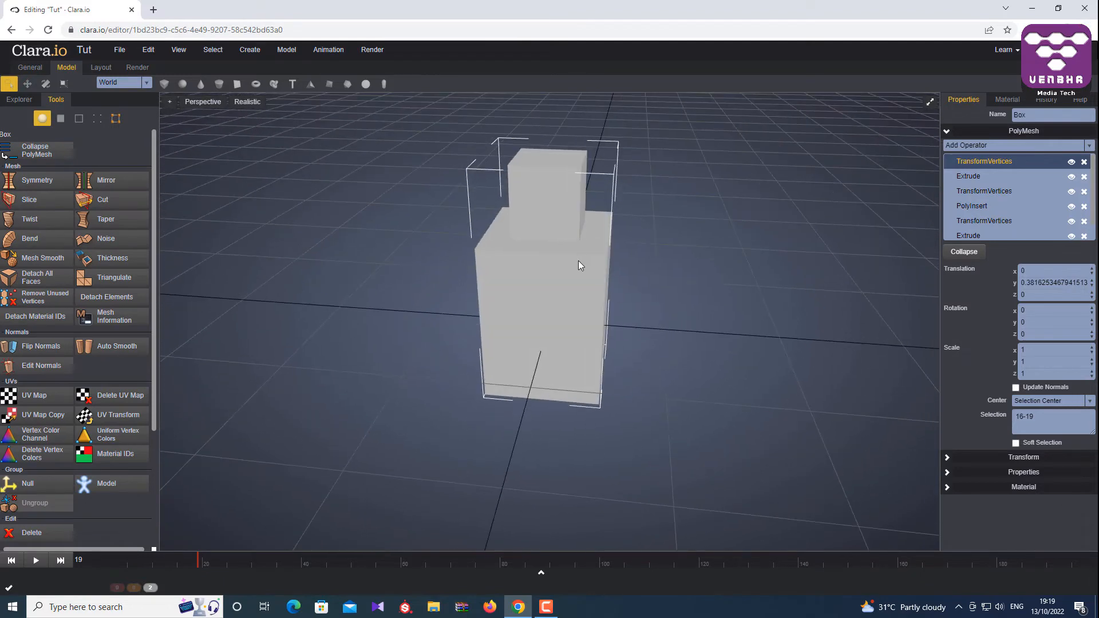
right_click(546, 229)
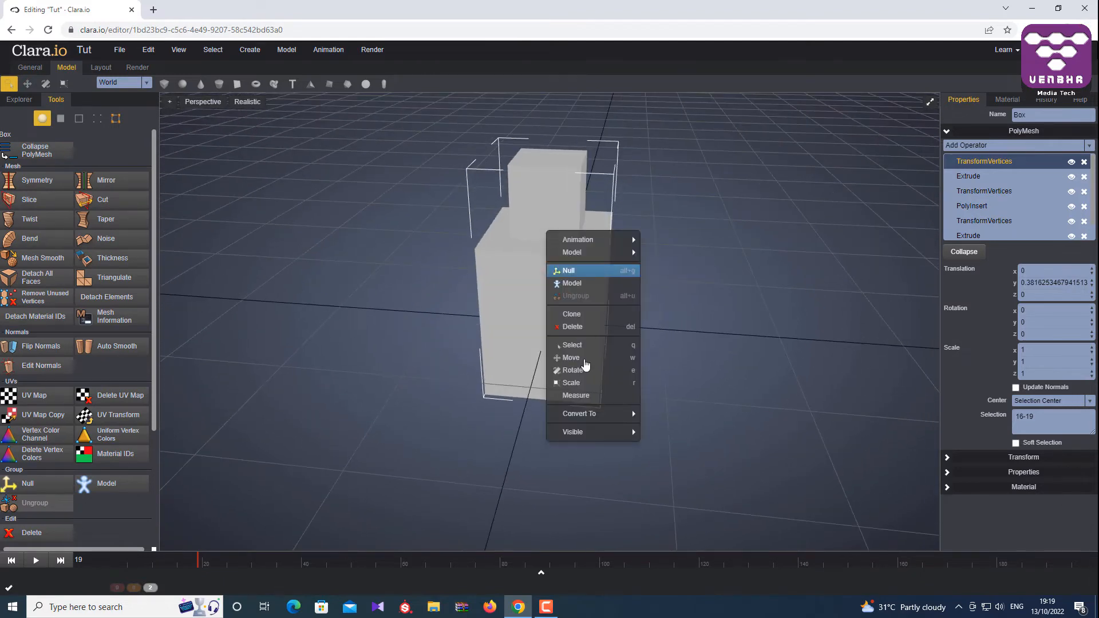
left_click(584, 315)
left_click(554, 263)
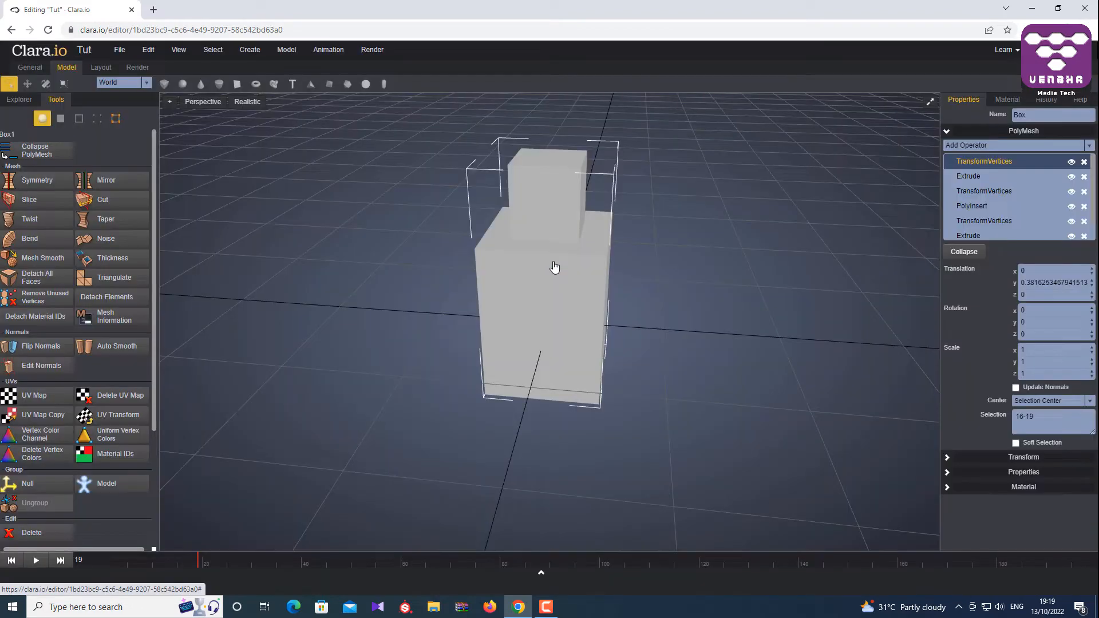
key("w")
mouse_move(600, 325)
left_mouse_down()
mouse_move(724, 323)
mouse_move(907, 346)
left_mouse_up()
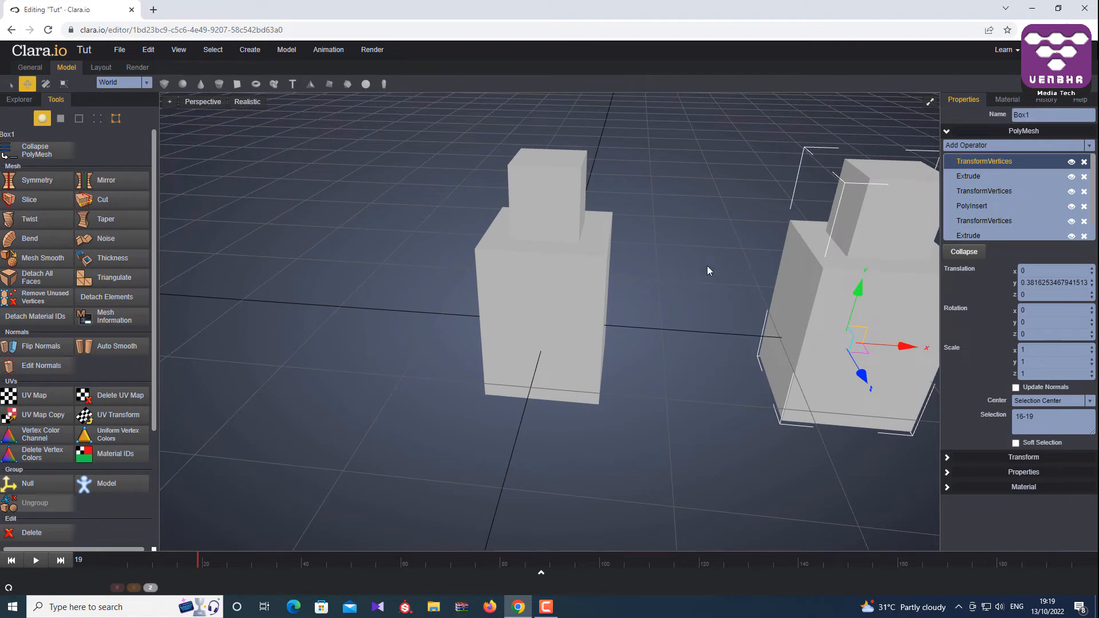
Select both stepped boxes and merge them into a single mesh
left_click(579, 261)
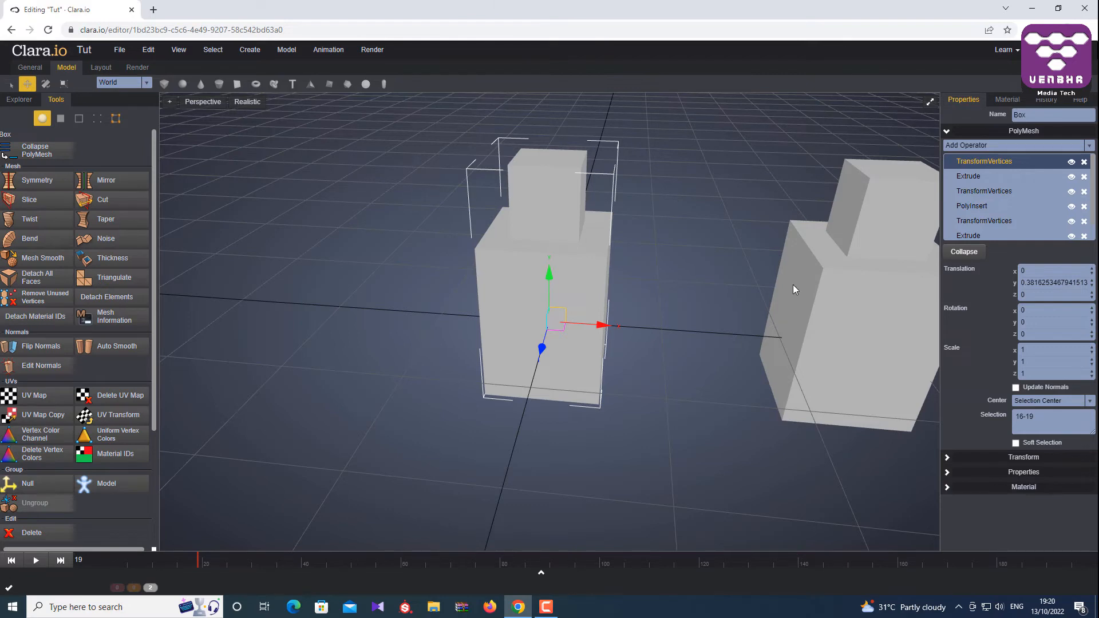
left_click(832, 287, "shift")
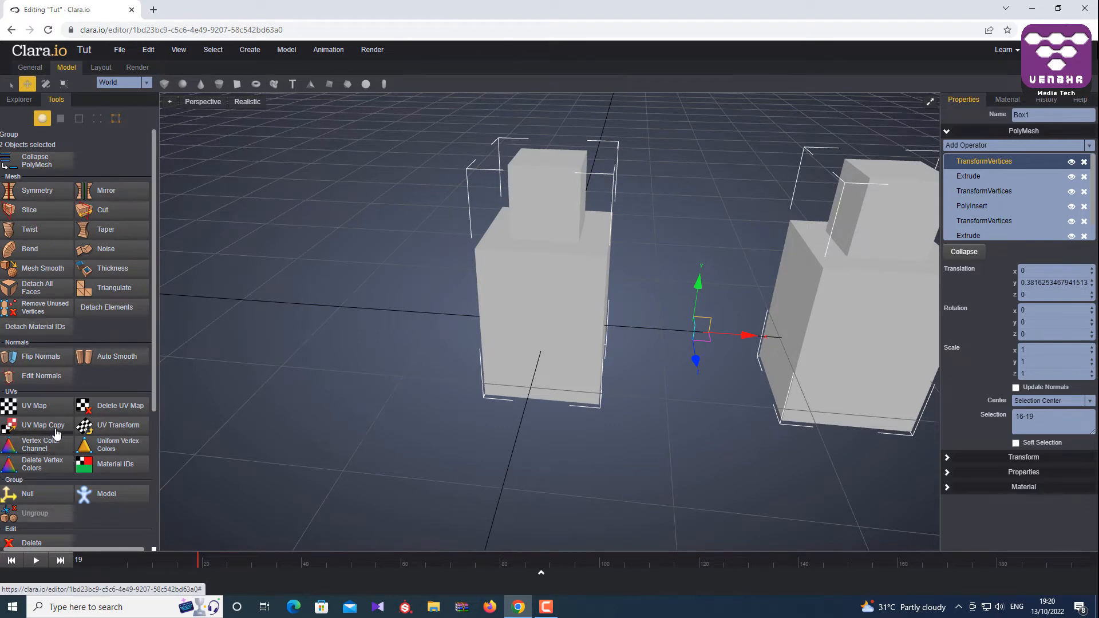
scroll(66, 460, "down", 3)
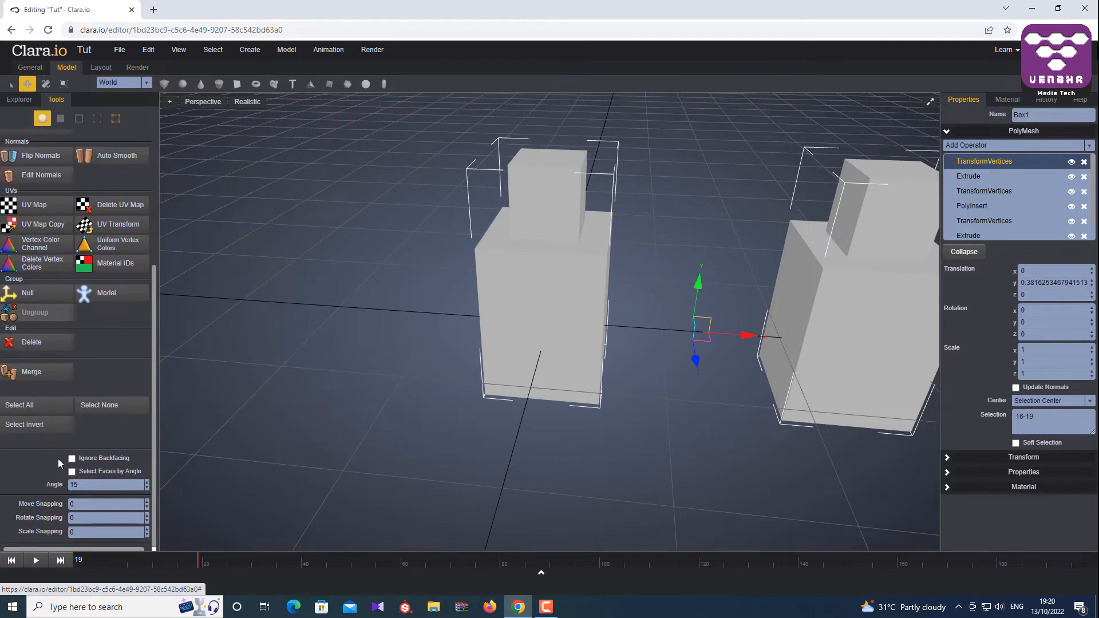
left_click(36, 379)
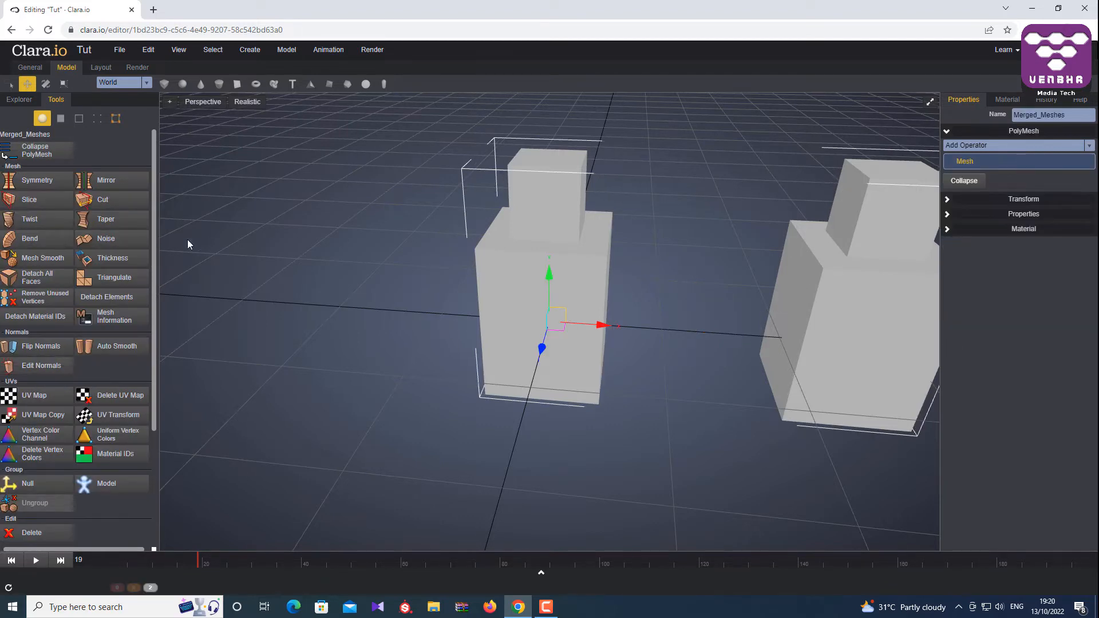
Bridge the two facing upper side faces of the lower blocks in face mode, with a twist of -1
left_click(57, 119)
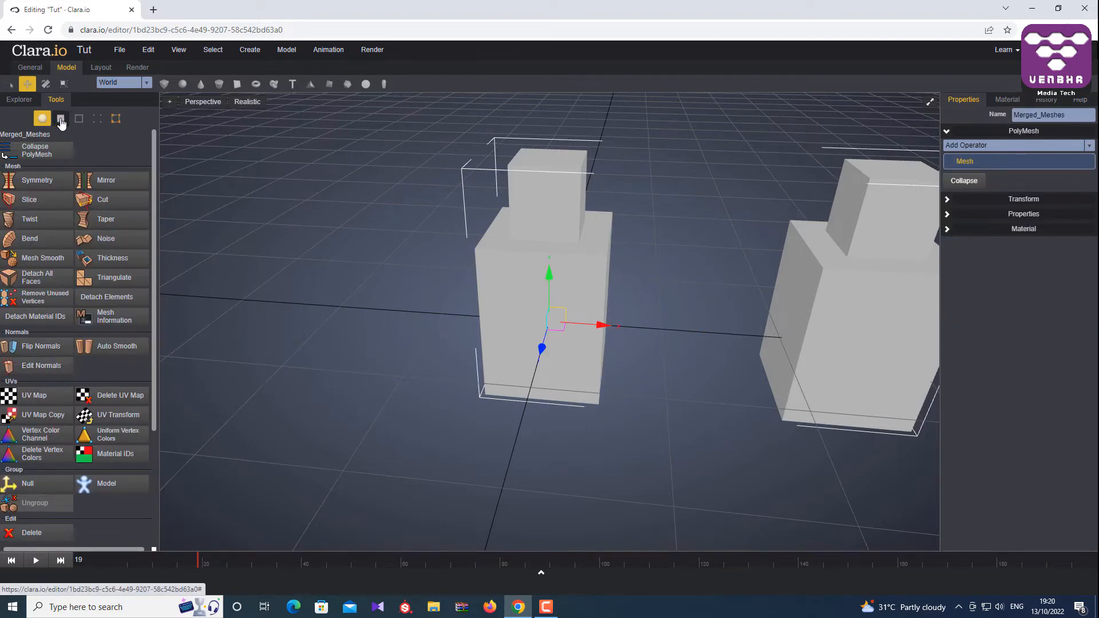
left_click(800, 266)
right_click_drag(725, 266, 630, 248)
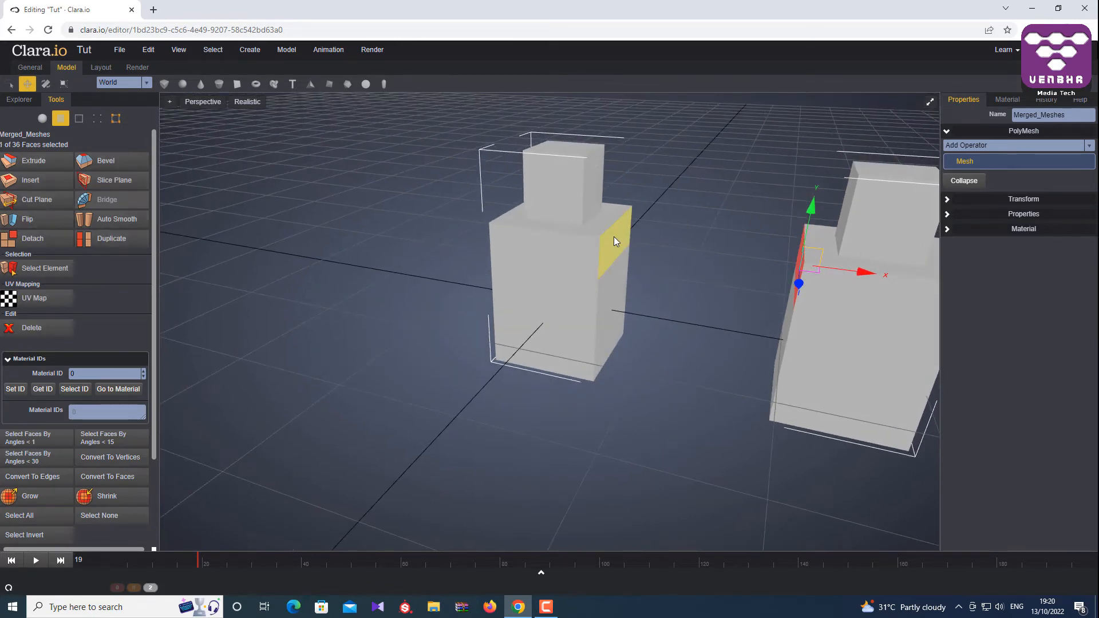
left_click(613, 236)
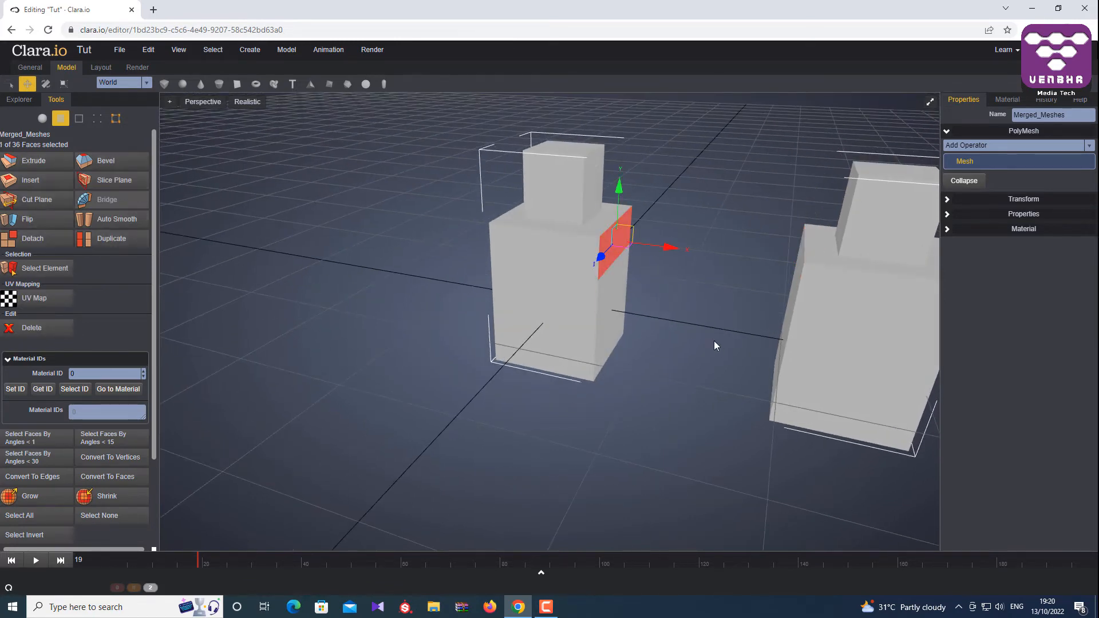
left_click(798, 251, "shift")
right_click_drag(694, 322, 714, 324)
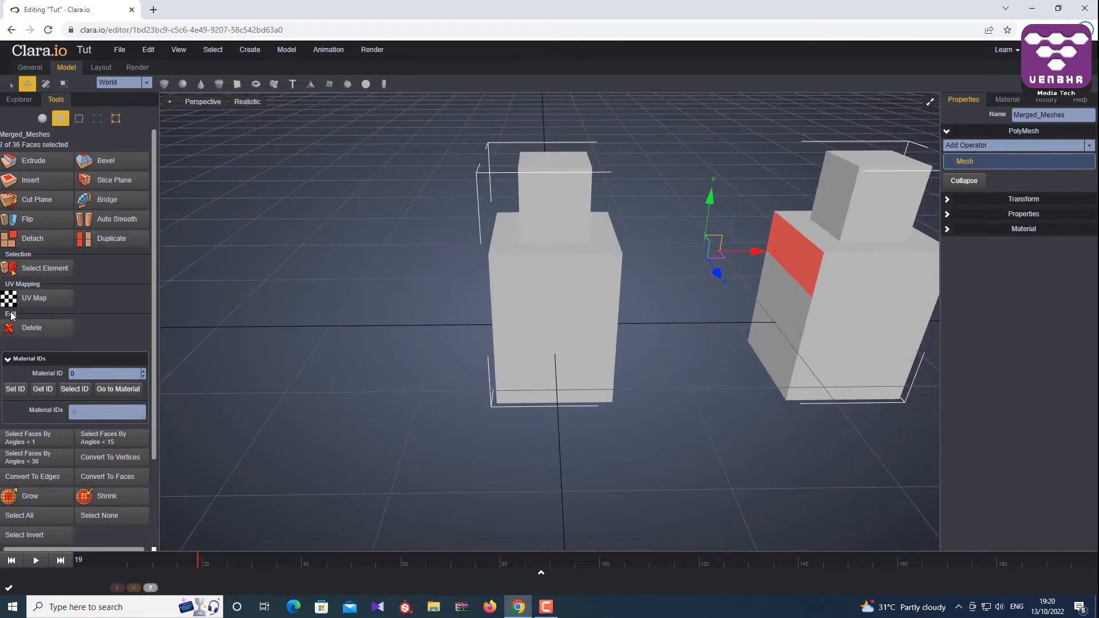
left_click(107, 199)
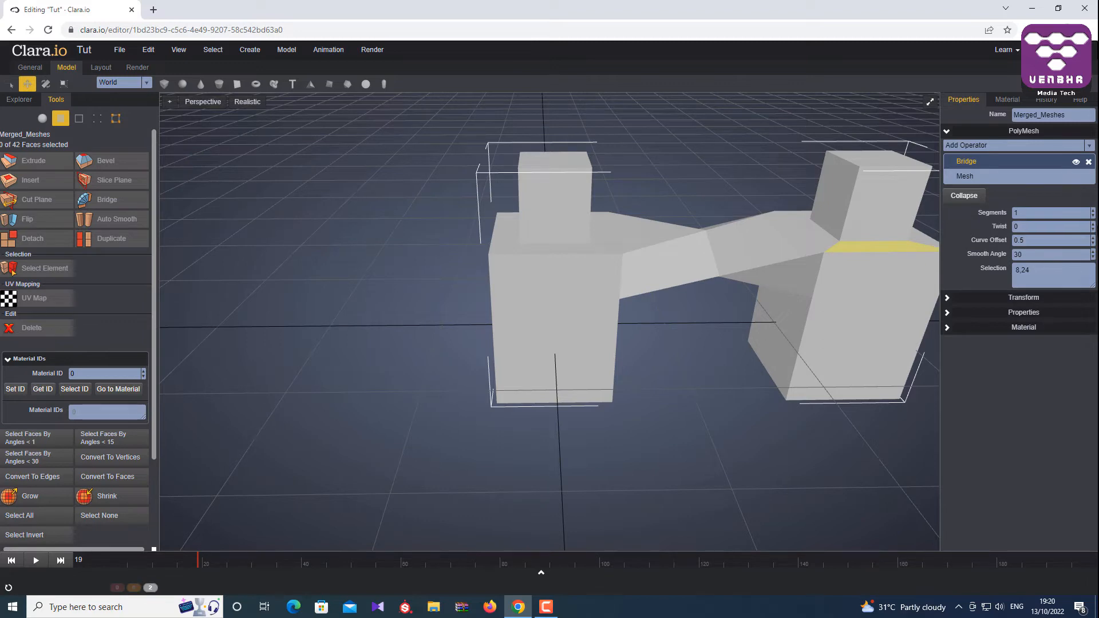
left_click(1093, 229)
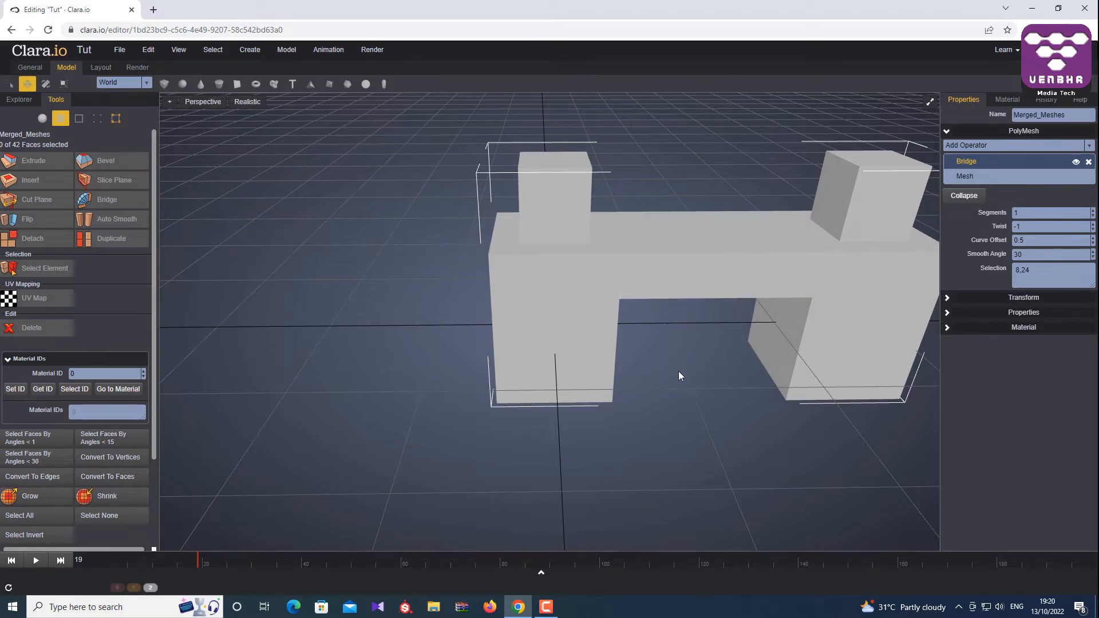
Bevel the top face of the original box's upper block with length 0.2, 2 segments and offset -0.1
mouse_move(681, 373)
right_mouse_down()
mouse_move(661, 345)
mouse_move(684, 360)
mouse_move(706, 403)
mouse_move(608, 393)
mouse_move(627, 372)
mouse_move(681, 365)
right_mouse_up()
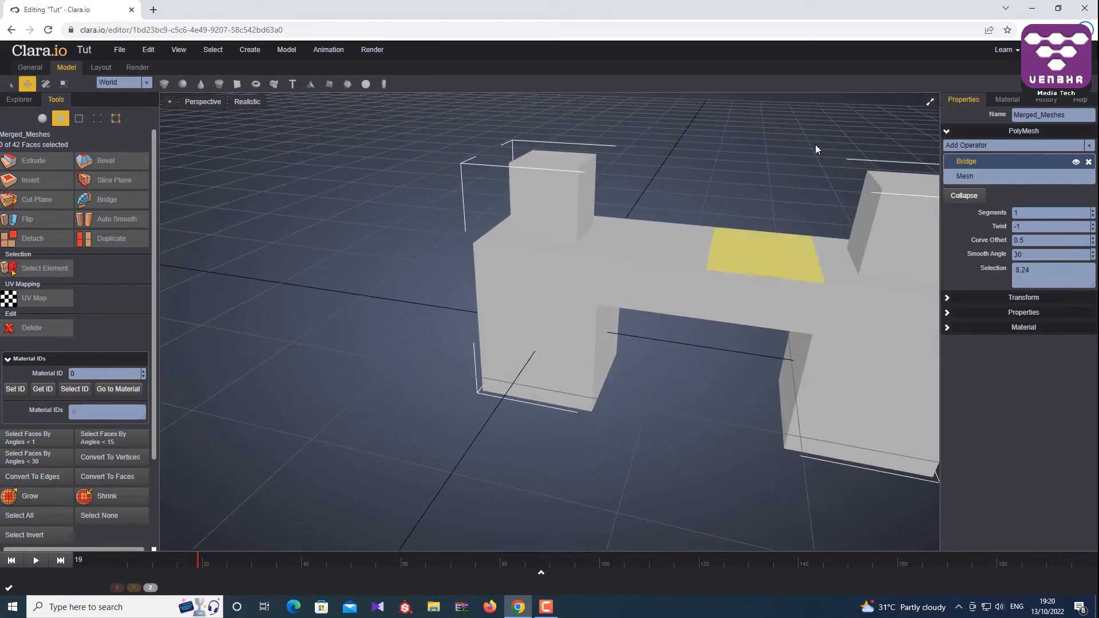
left_click(586, 170)
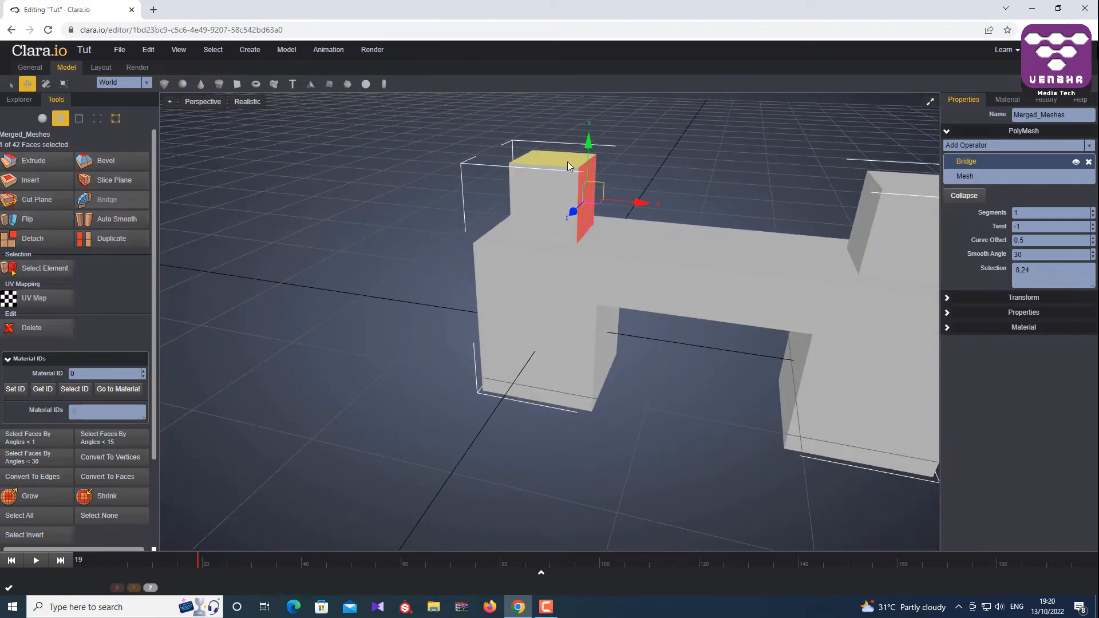
left_click(568, 162)
left_click(102, 161)
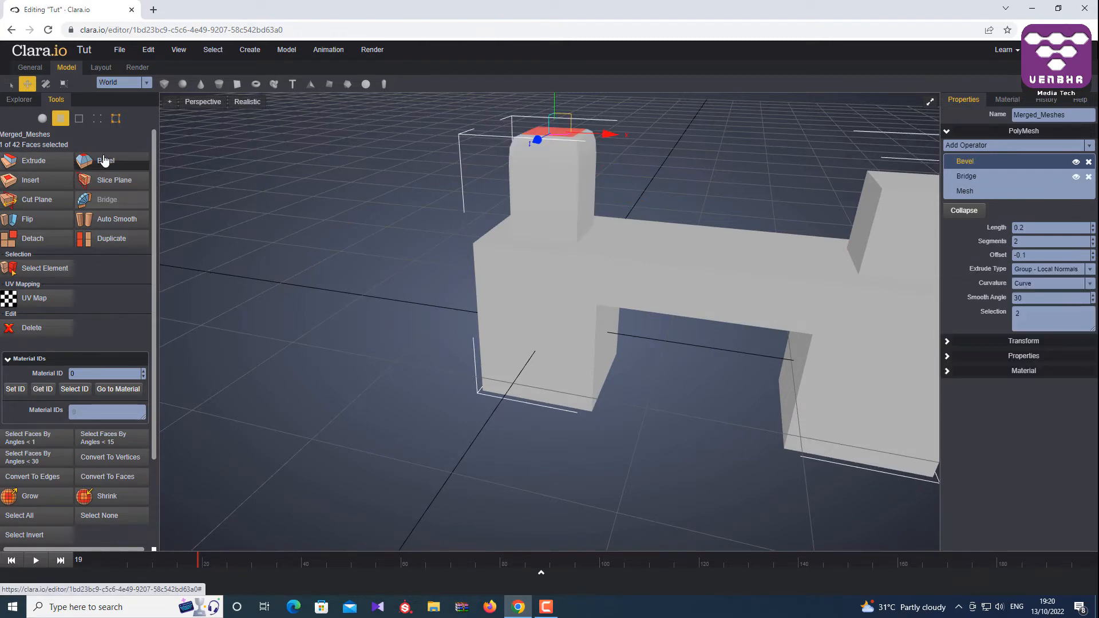
left_click(674, 151)
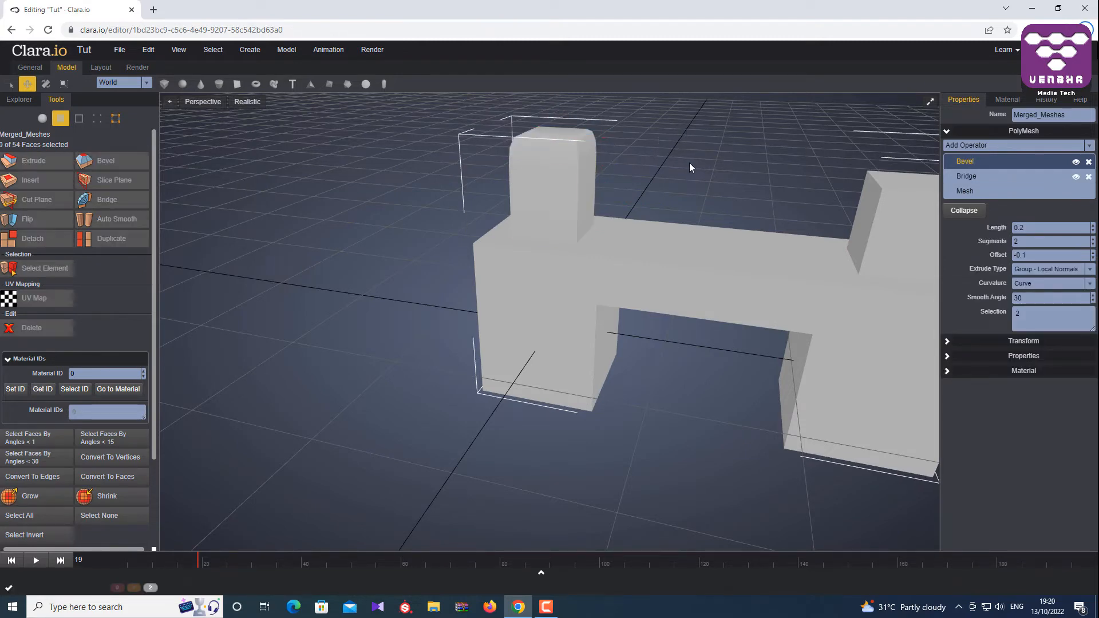
middle_click_drag(689, 165, 688, 180)
Try the bevel with 0 and 3 segments, set it back to 2 and deselect the face
left_click(561, 166)
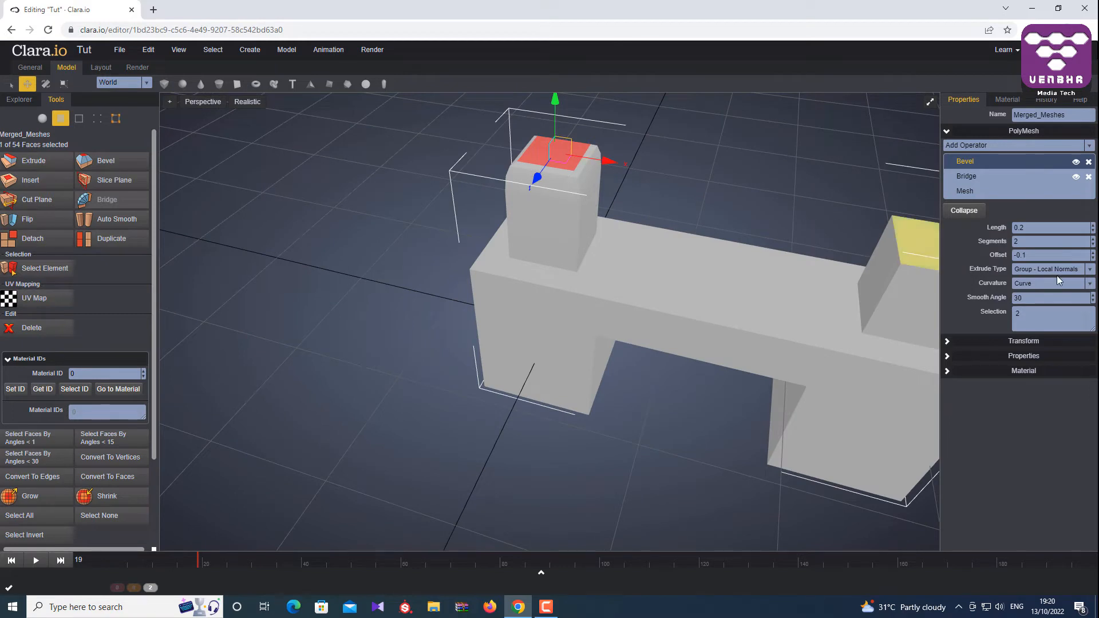
left_click(1093, 244)
left_click(1093, 244)
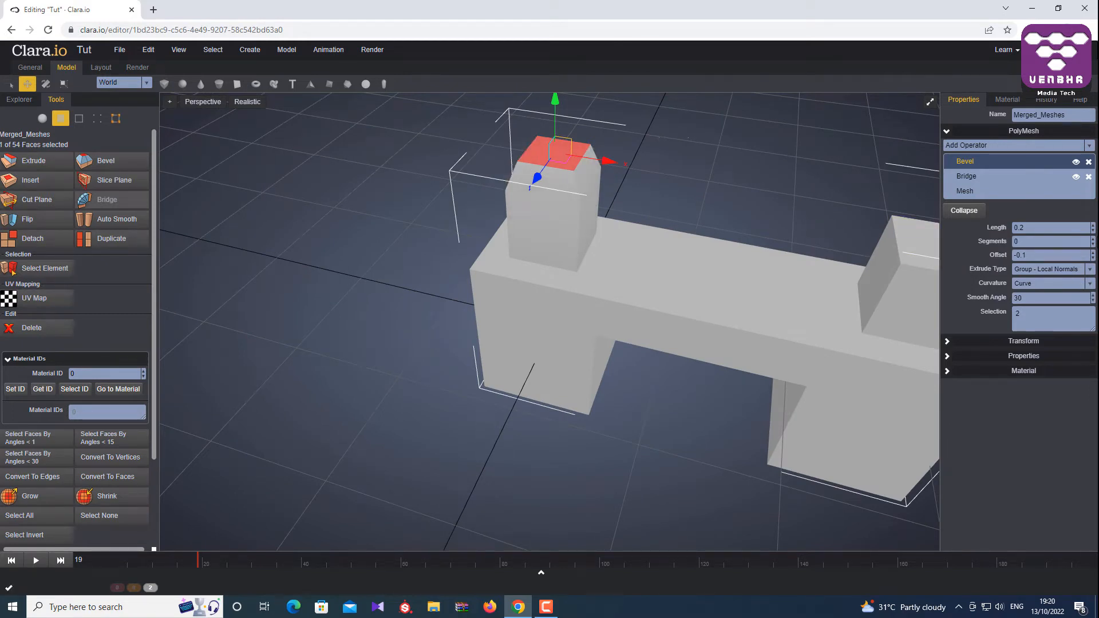
left_click(1093, 240)
left_click(1093, 240)
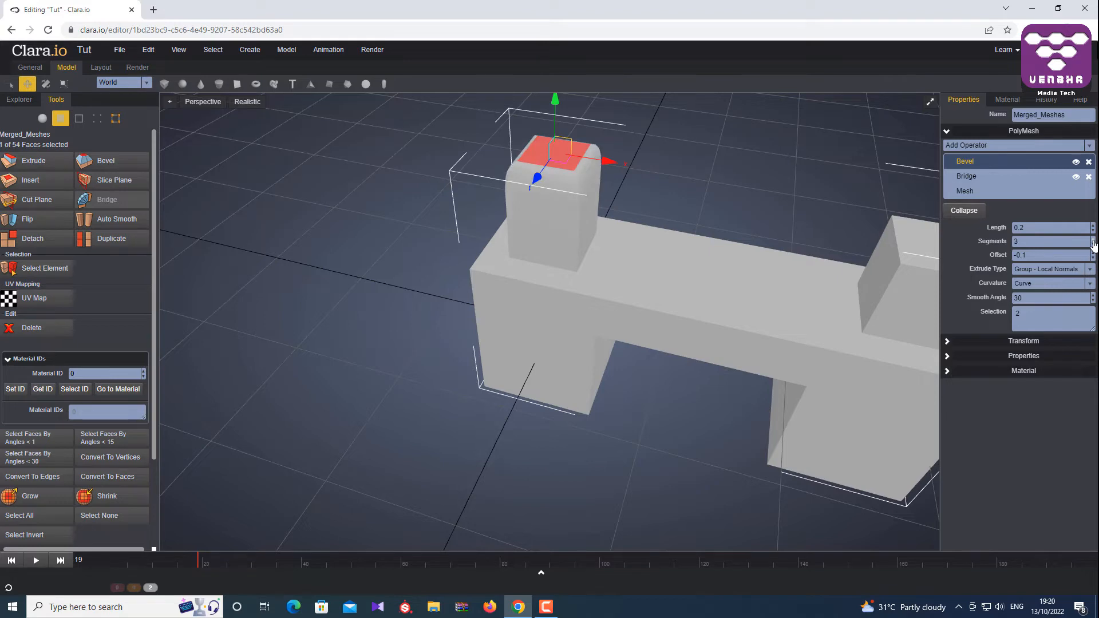
left_click(1093, 244)
right_click_drag(649, 194, 655, 160)
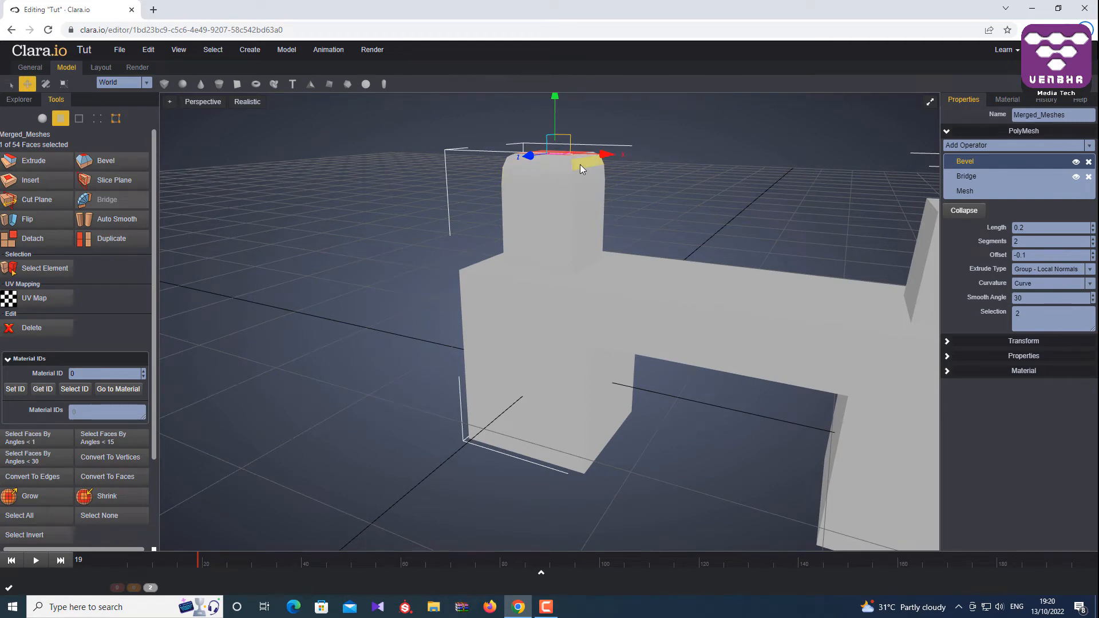
scroll(694, 195, "down", 1)
left_click(708, 196)
scroll(709, 198, "down", 2)
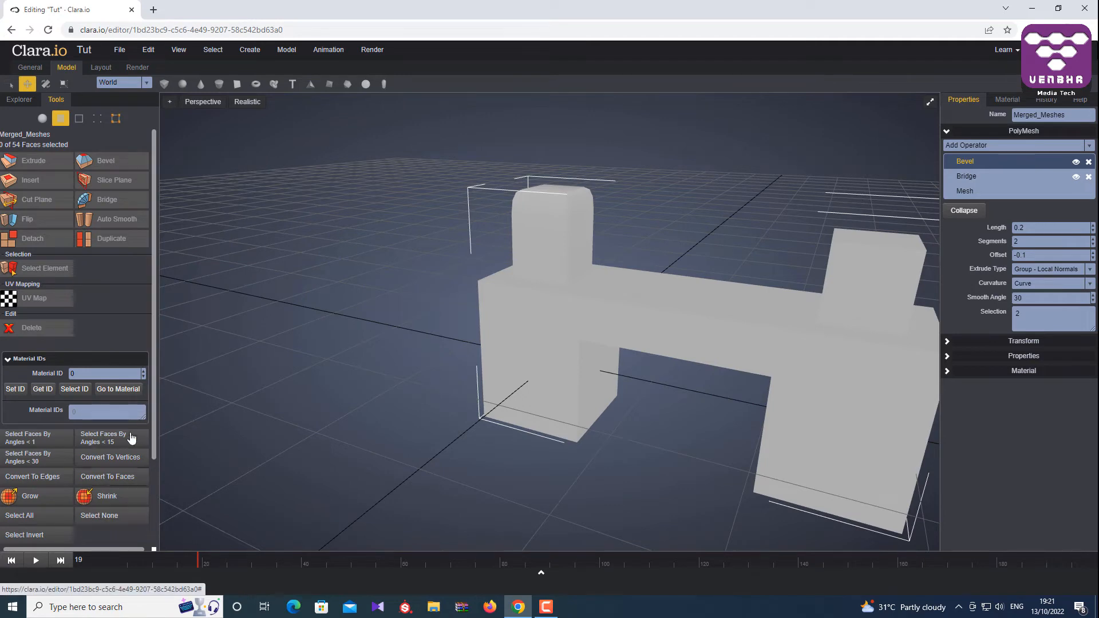
Return from face mode to object mode with the merged mesh selected
scroll(119, 347, "down", 3)
scroll(119, 347, "up", 3)
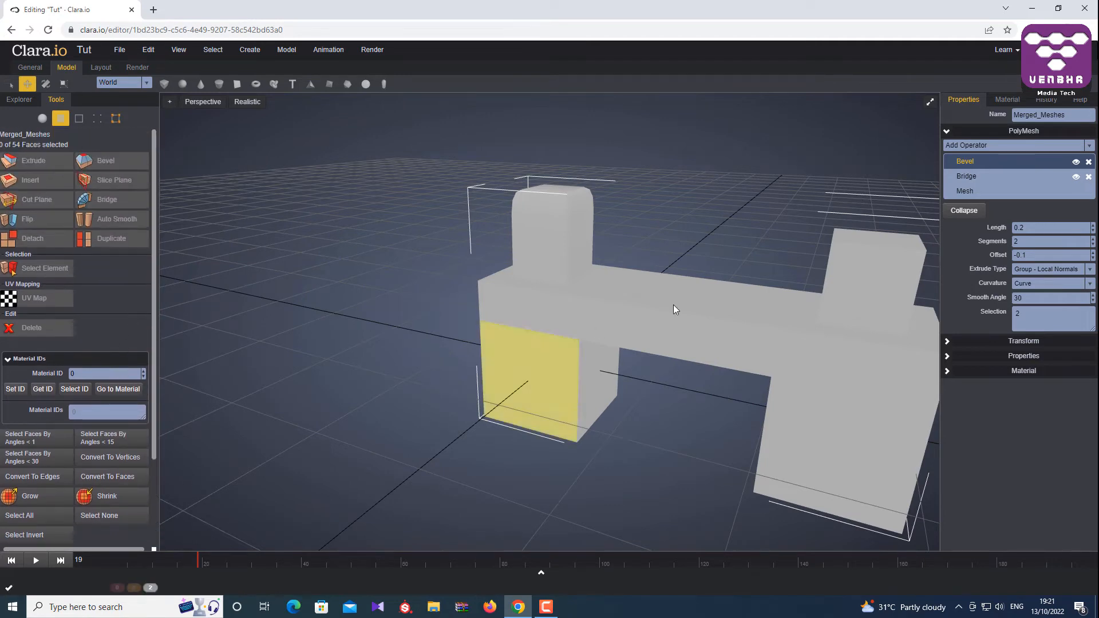
right_click(576, 236)
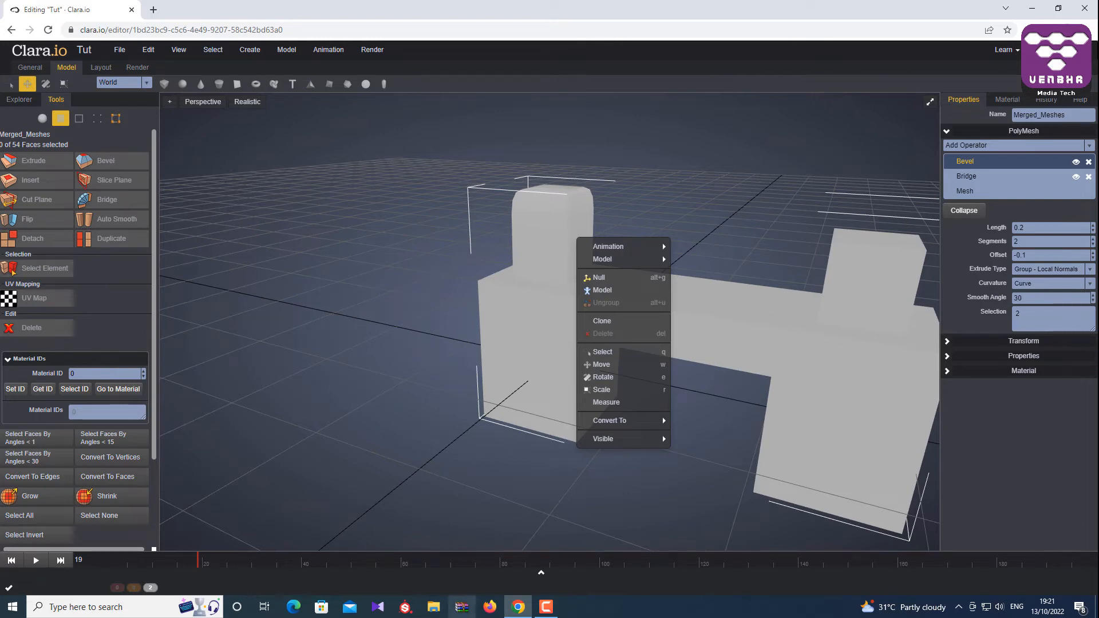
left_click(40, 119)
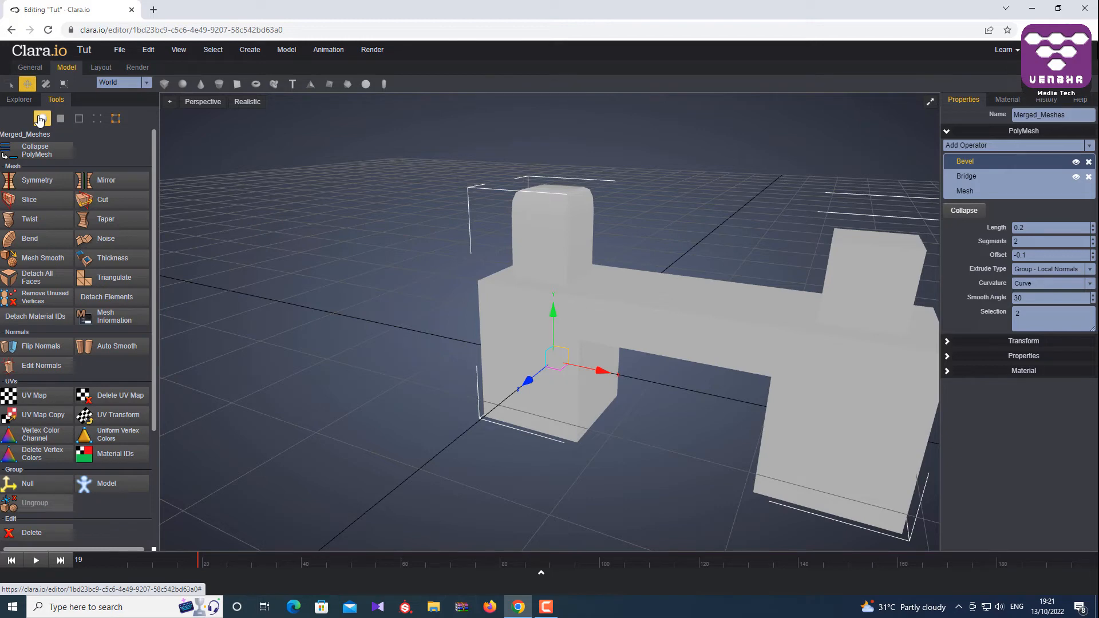
scroll(675, 231, "down", 2)
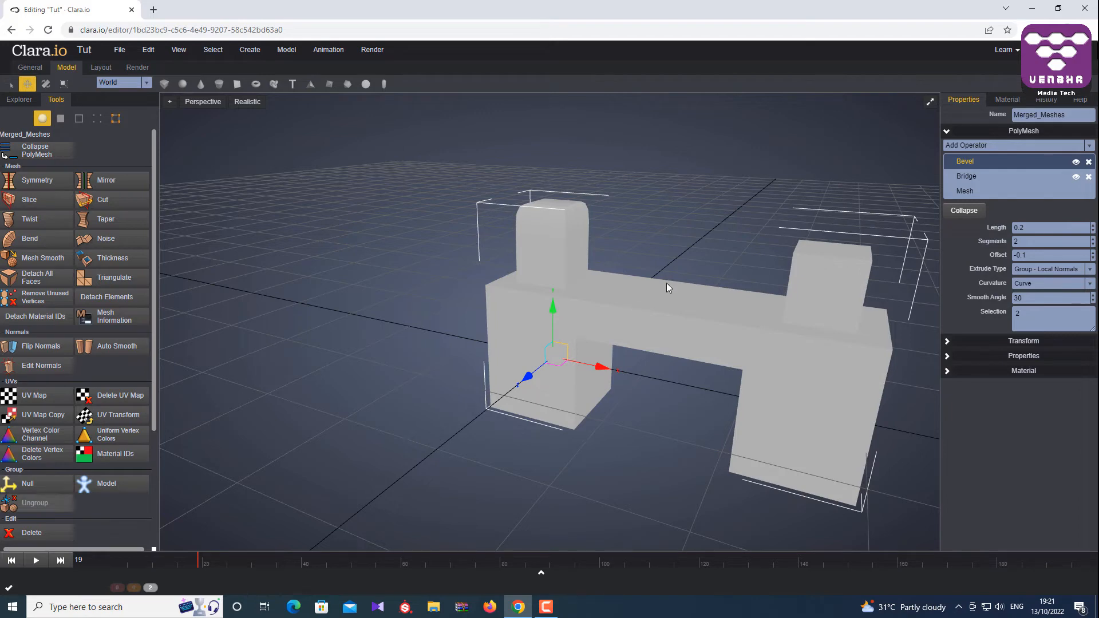
left_click(1002, 101)
left_click(962, 103)
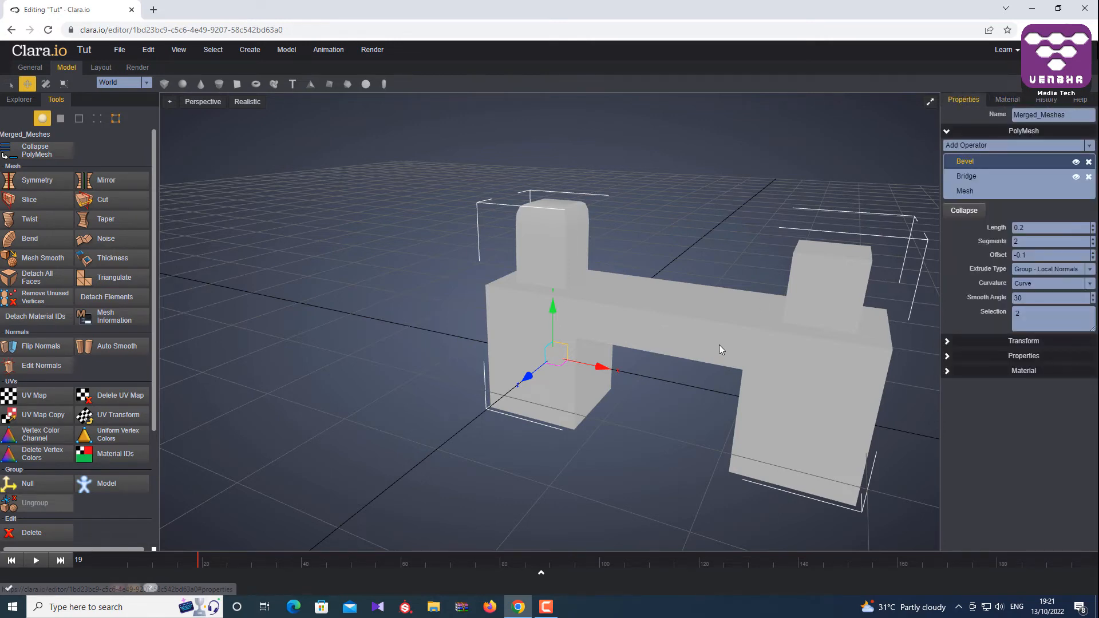
scroll(626, 315, "down", 1)
right_click(547, 304)
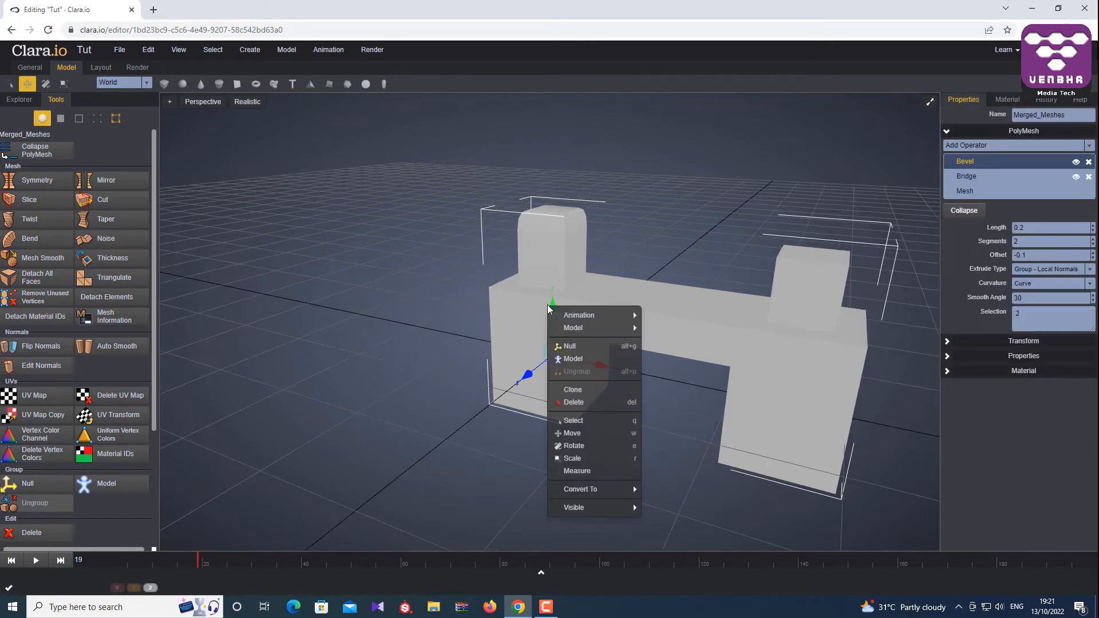
mouse_move(578, 328)
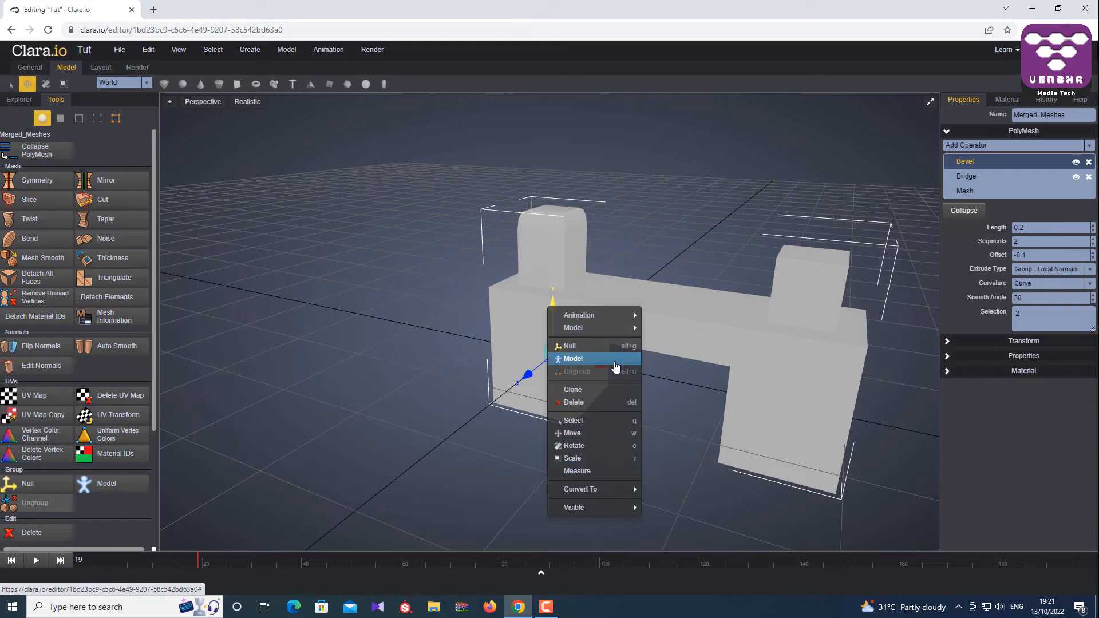
left_click(247, 50)
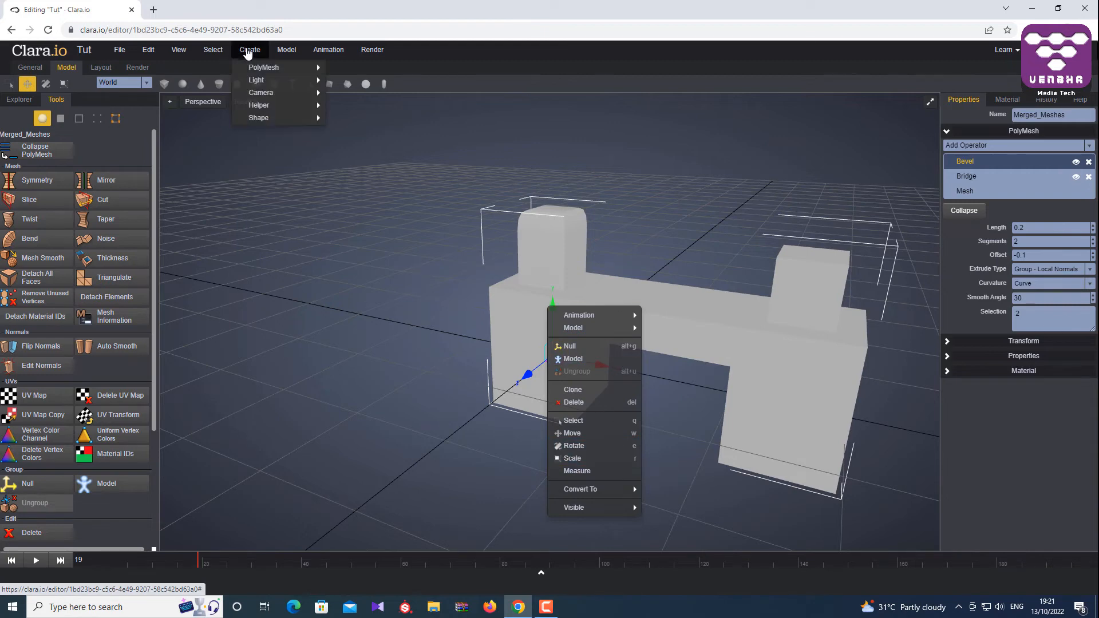
left_click(280, 55)
Assign a new Standard material to the merged mesh
left_click(374, 50)
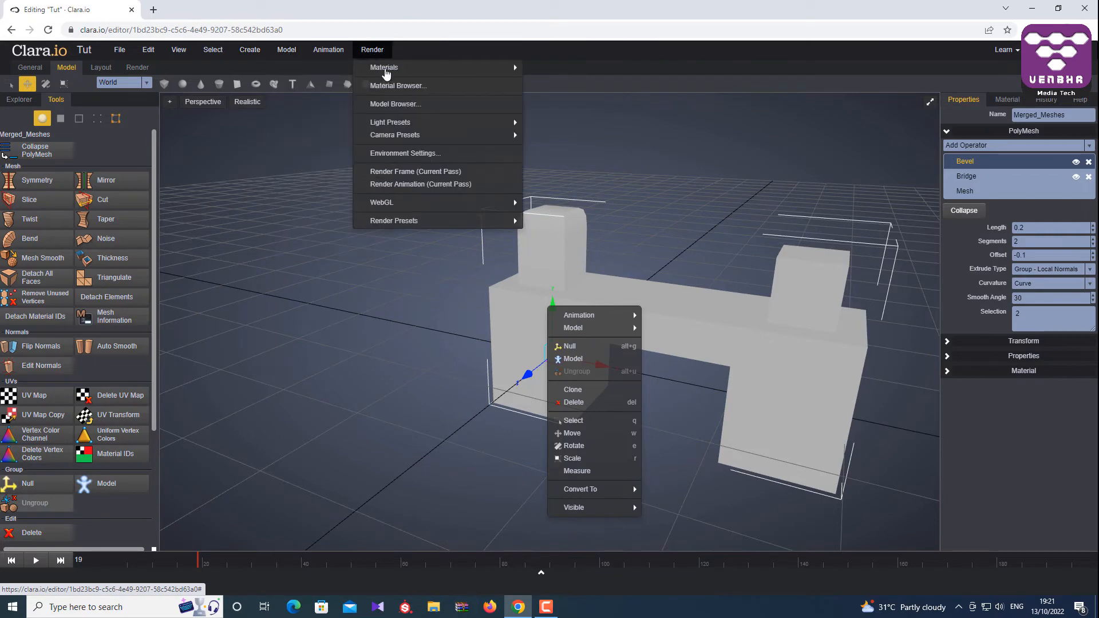
mouse_move(385, 73)
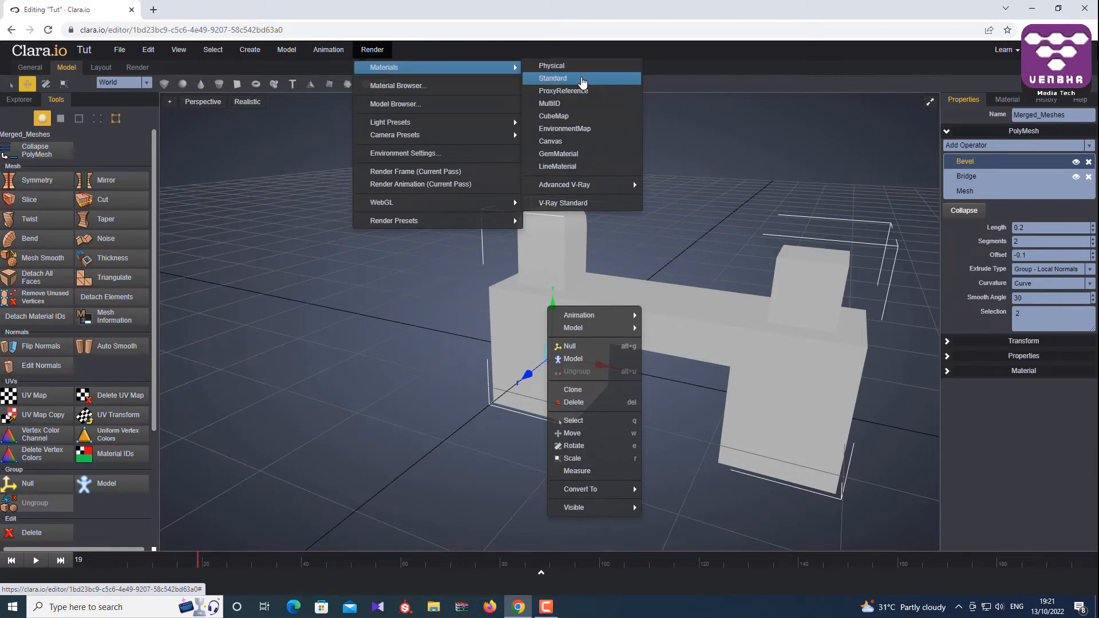
left_click(582, 84)
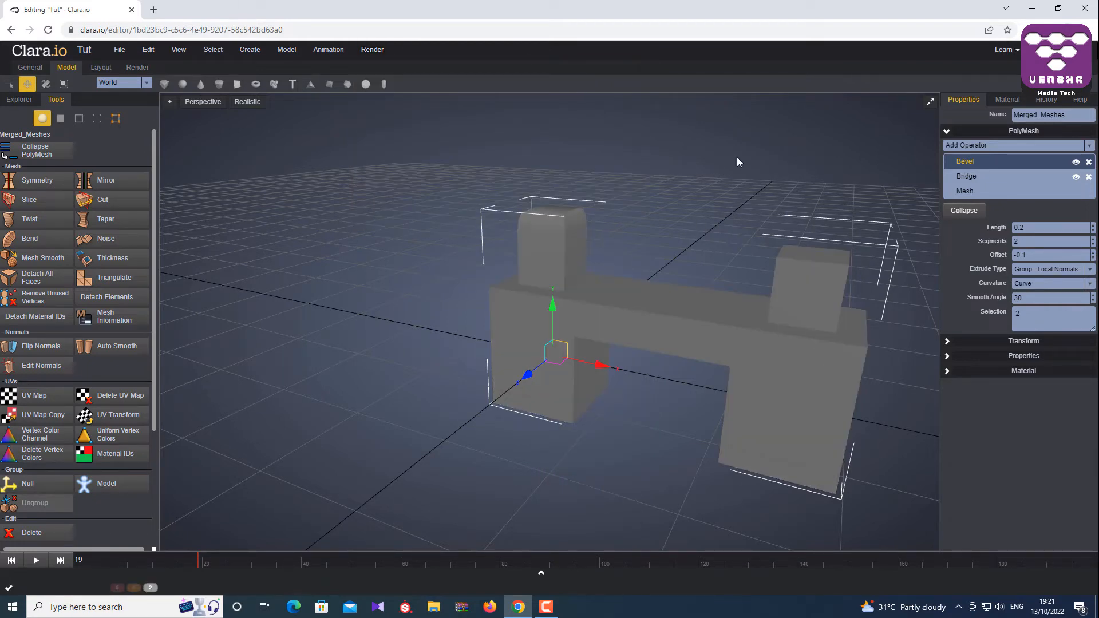
Set the Standard material's diffuse color to green #6fe25c
left_click(1009, 101)
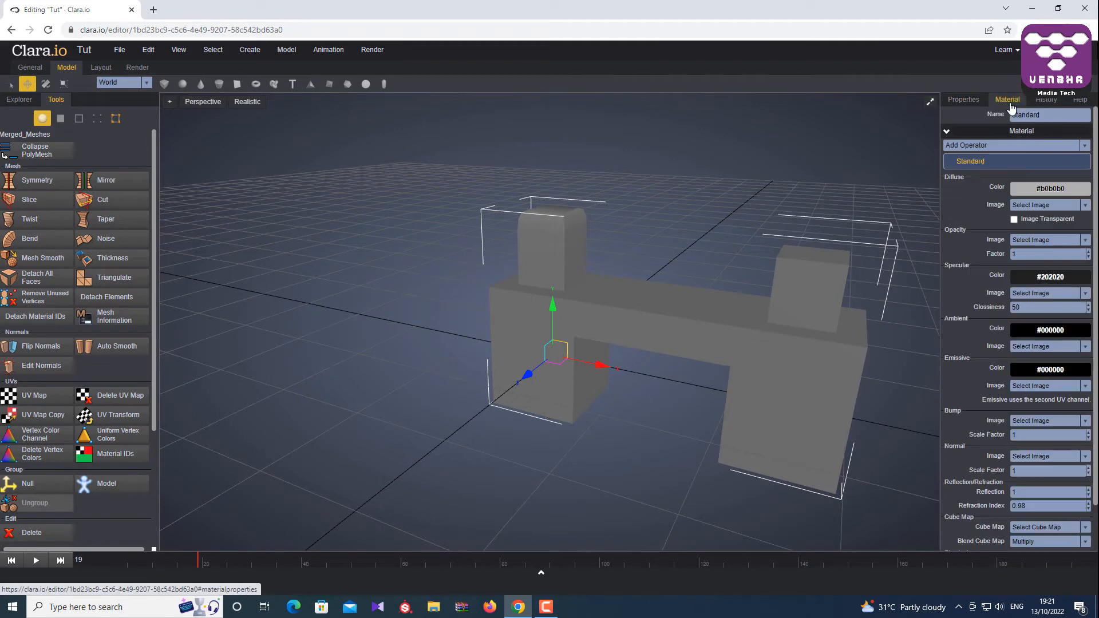
left_click(1063, 188)
left_click(1041, 225)
left_click(1027, 214)
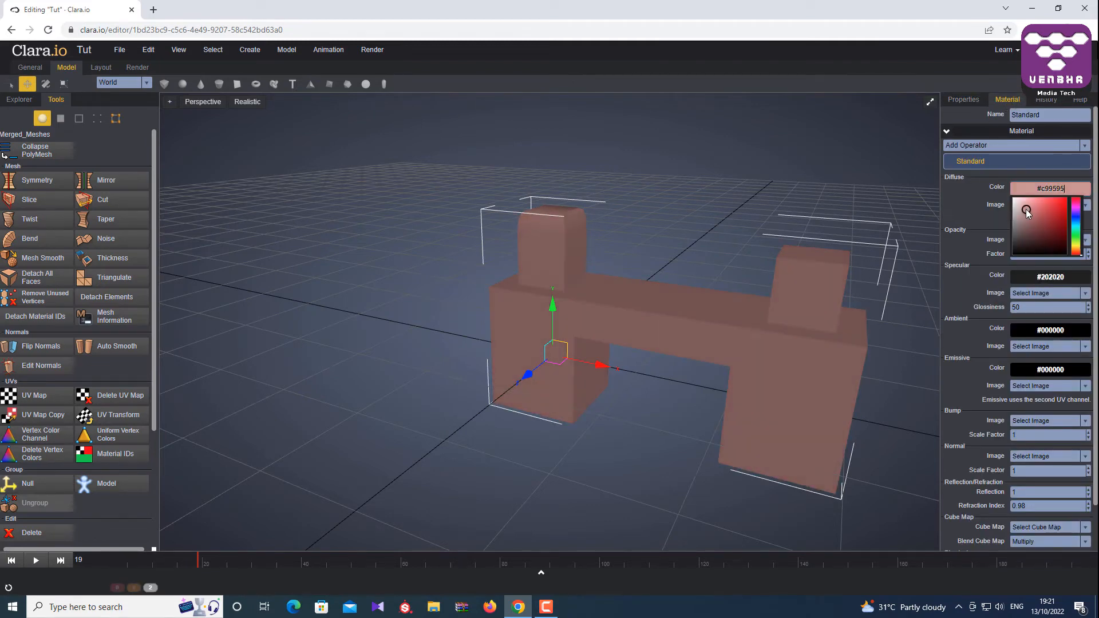
mouse_move(1028, 214)
left_mouse_down()
mouse_move(1055, 213)
mouse_move(1039, 213)
left_mouse_up()
left_click(1075, 236)
left_click(1044, 203)
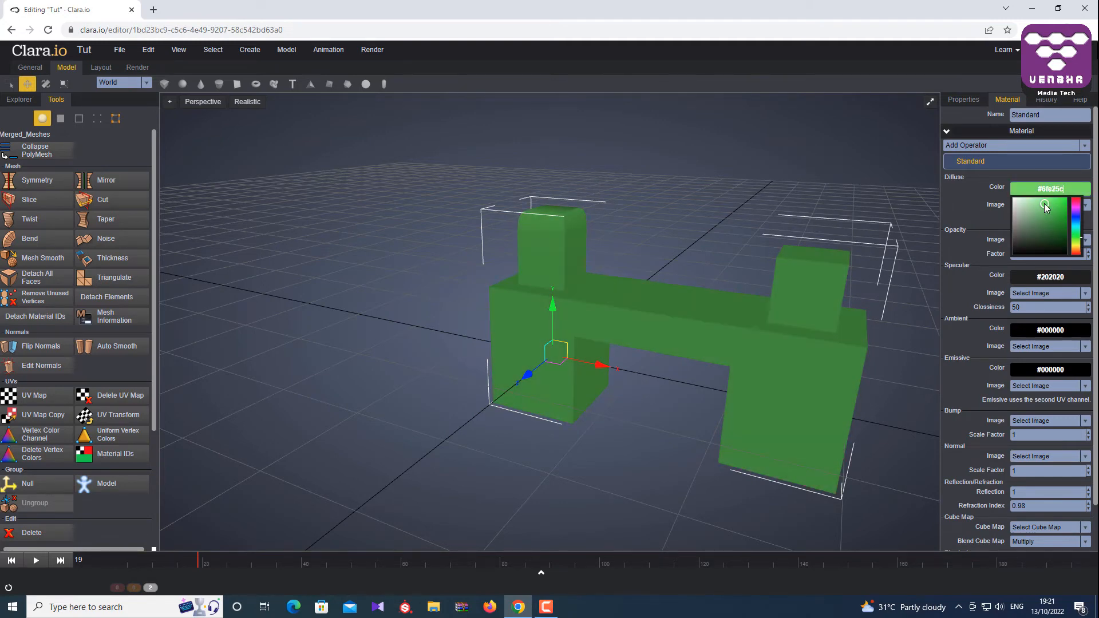
left_click(971, 198)
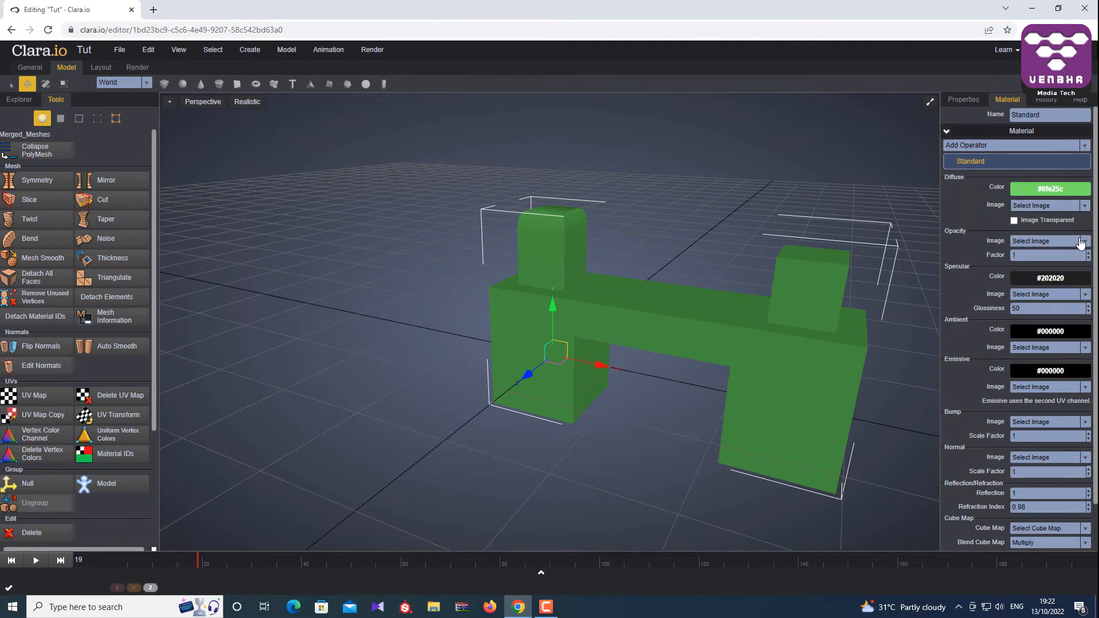
Lower the opacity factor of the merged mesh's Standard material to 0.63
left_click(1087, 256)
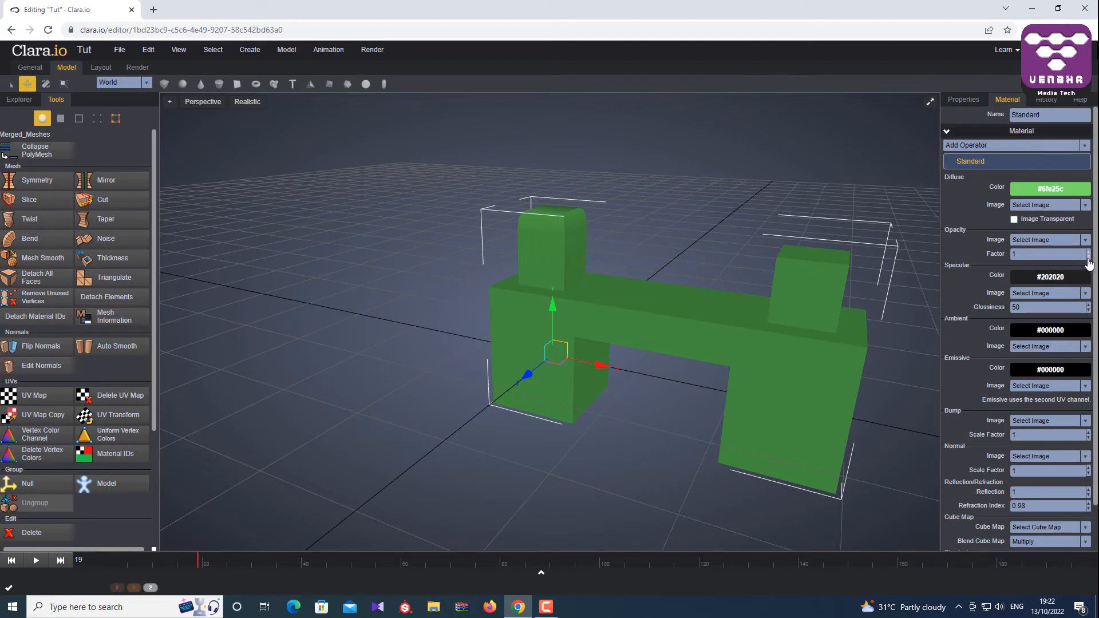
left_click(1088, 258)
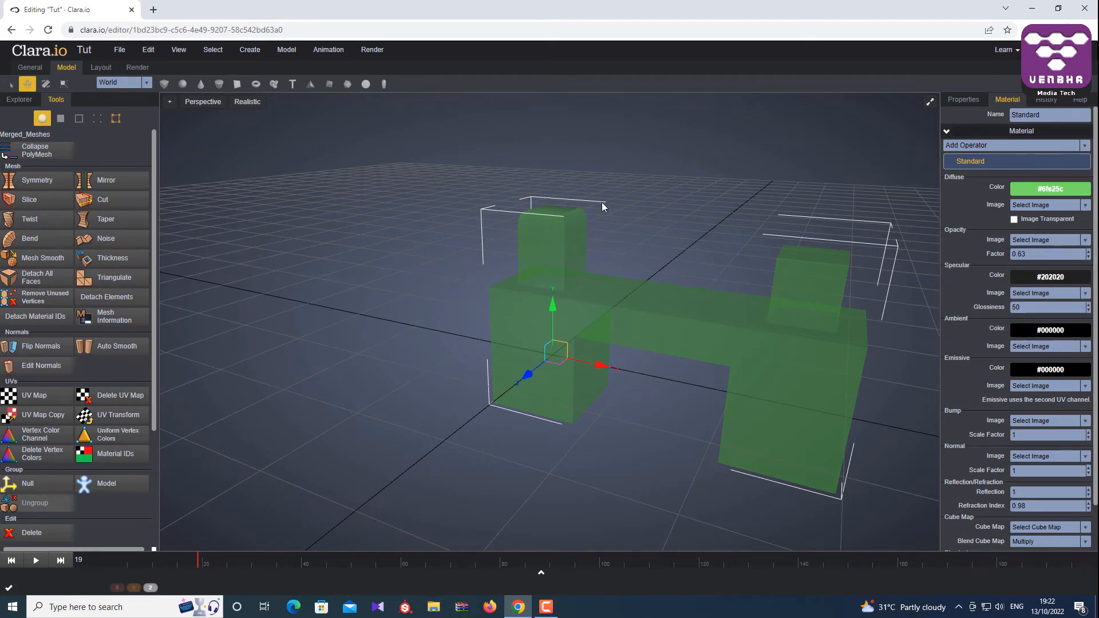
Switch to the Render workspace and look through the Standard and V-Ray light types that can be created
left_click(137, 67)
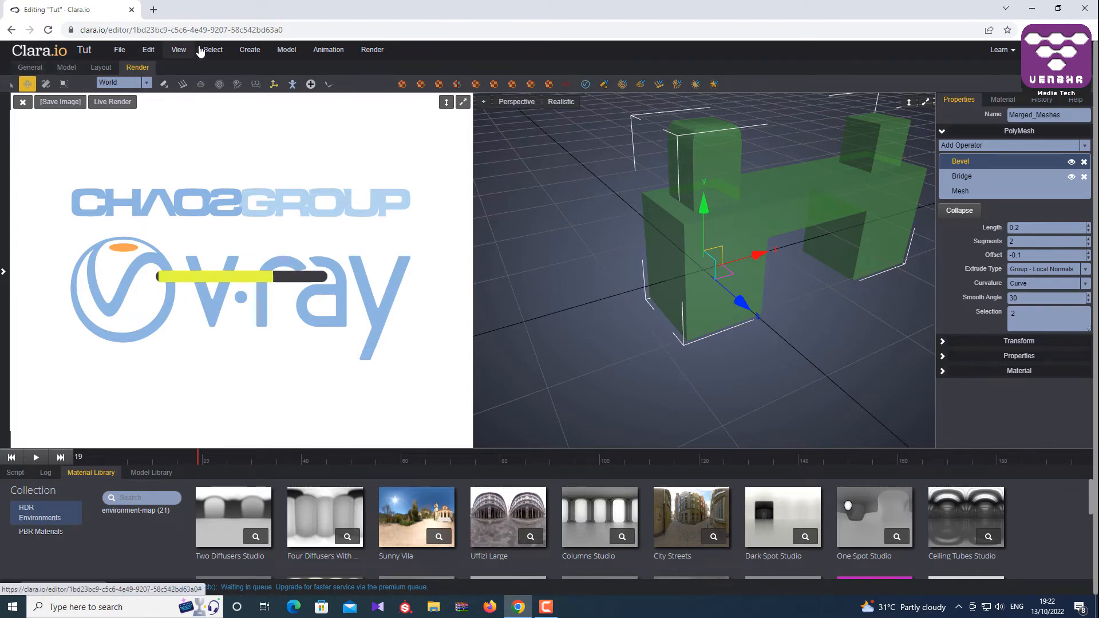
left_click(255, 50)
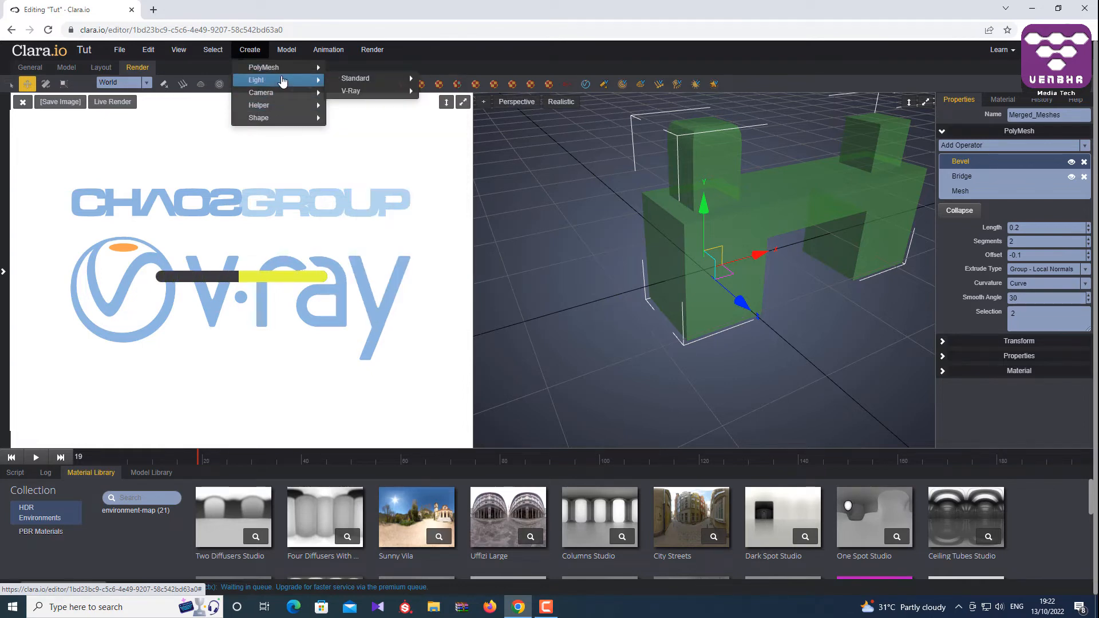
mouse_move(346, 92)
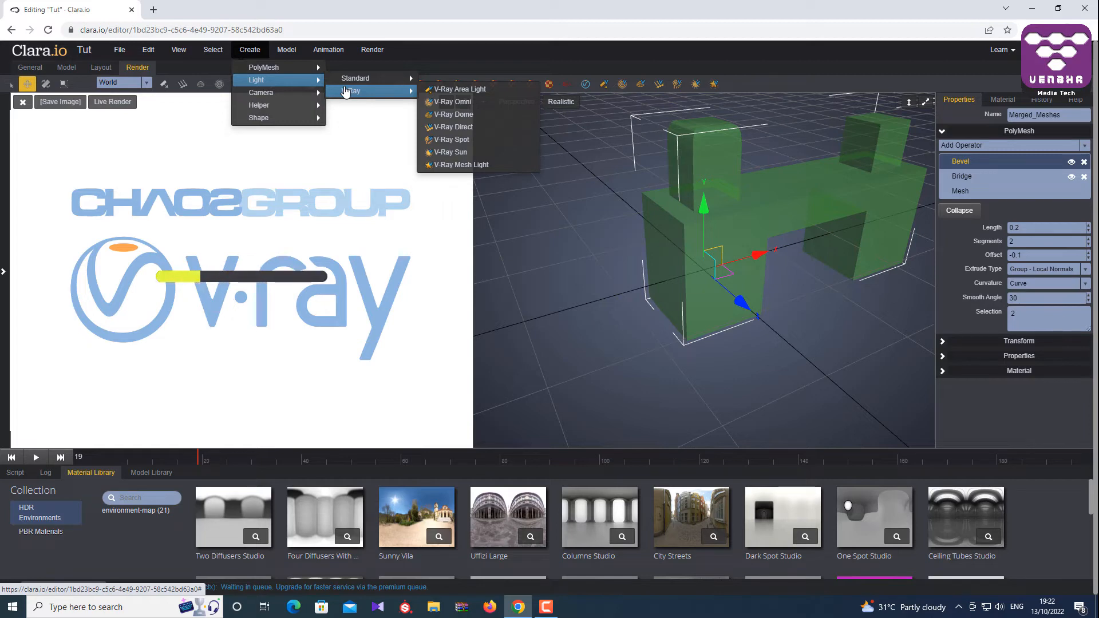
mouse_move(378, 86)
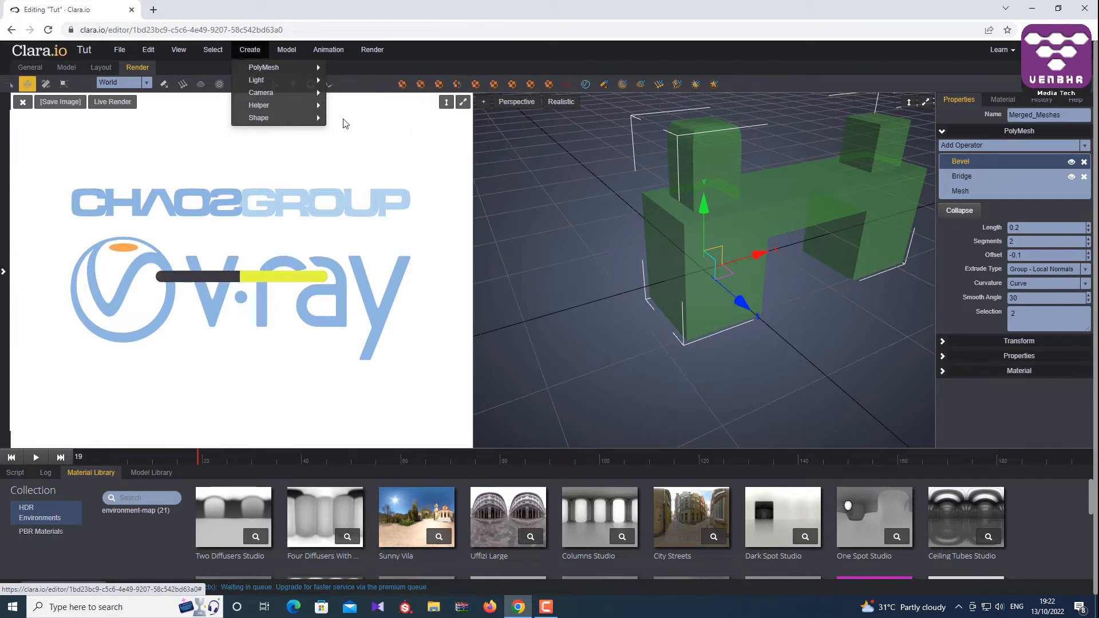
left_click(205, 348)
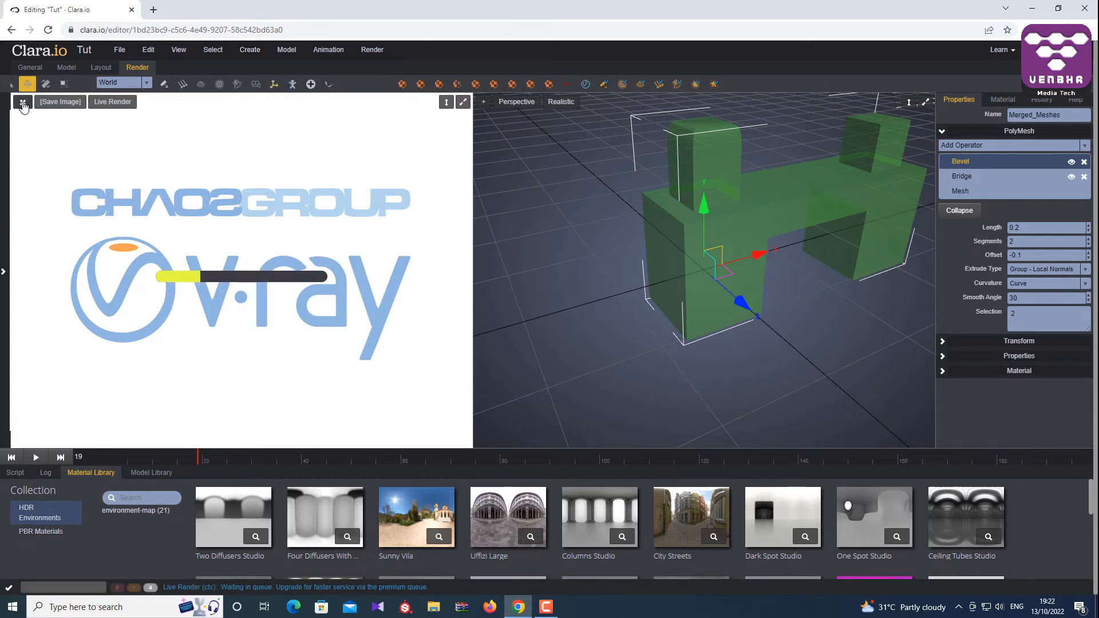
Close the V-Ray live render and return to the two perspective views with the merged mesh selected
left_click(23, 103)
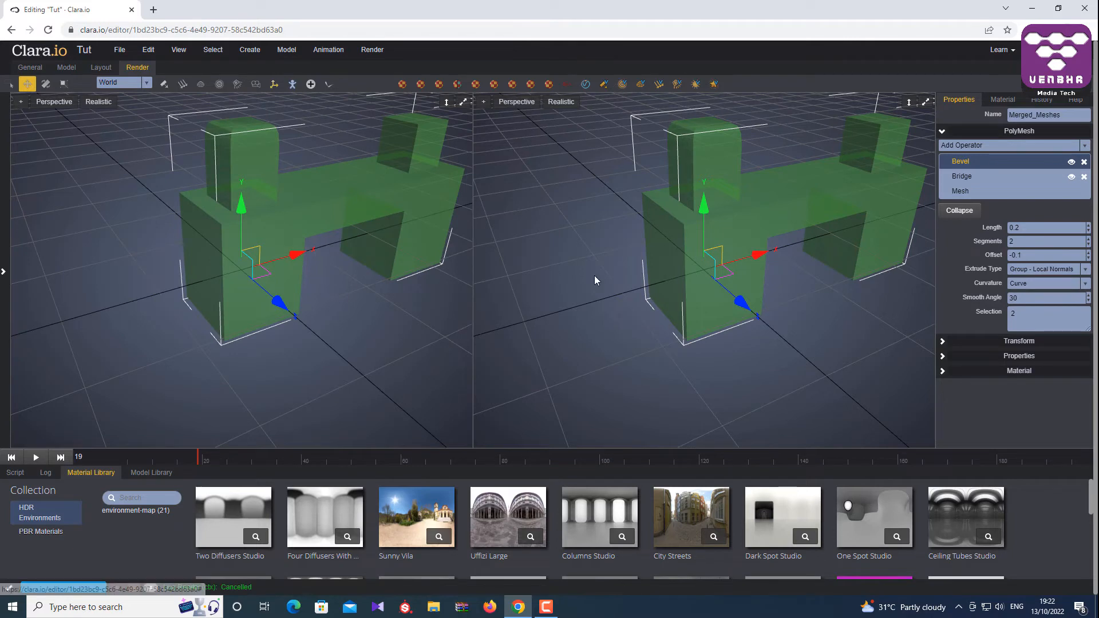
left_click(775, 339)
left_click(736, 257)
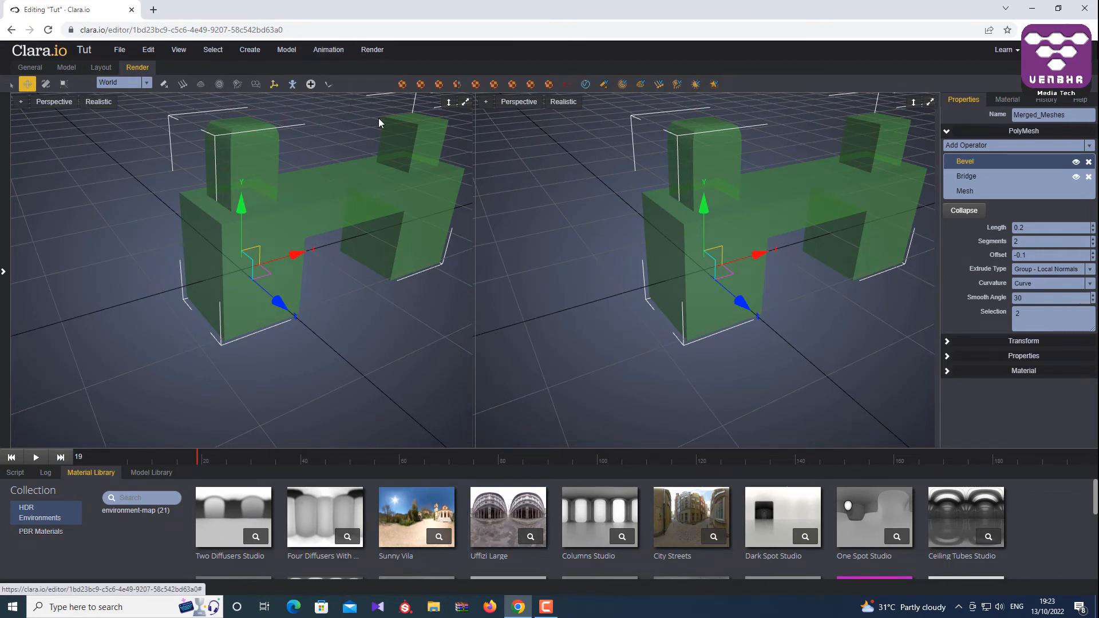
scroll(779, 194, "down", 5)
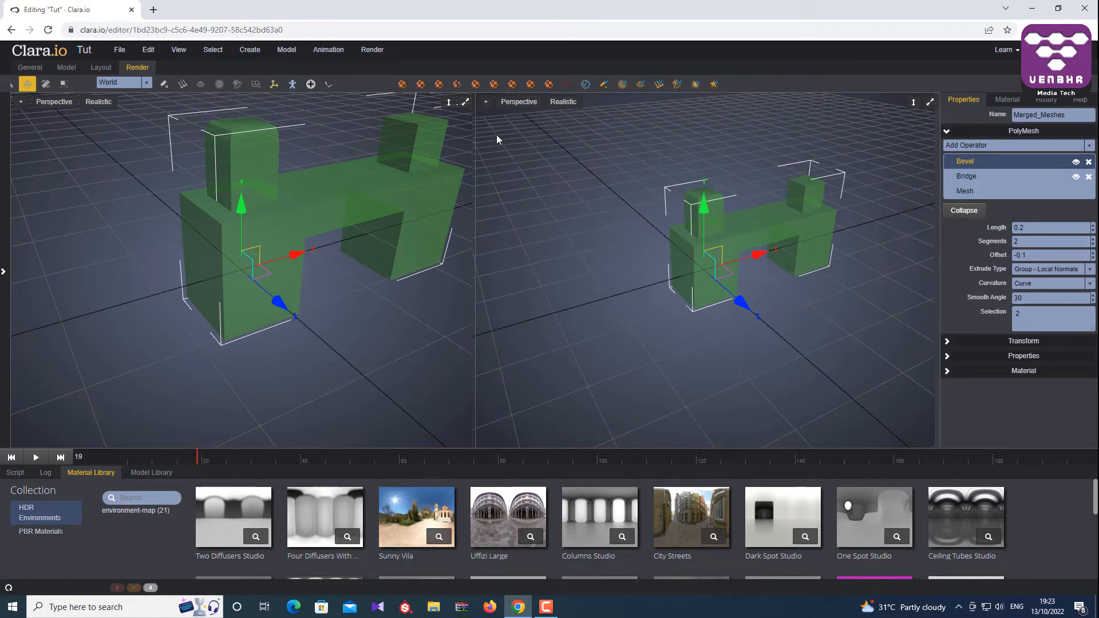
Clear the merged mesh's keyframes with Include Children enabled and Include Sub-Models disabled
left_click(336, 54)
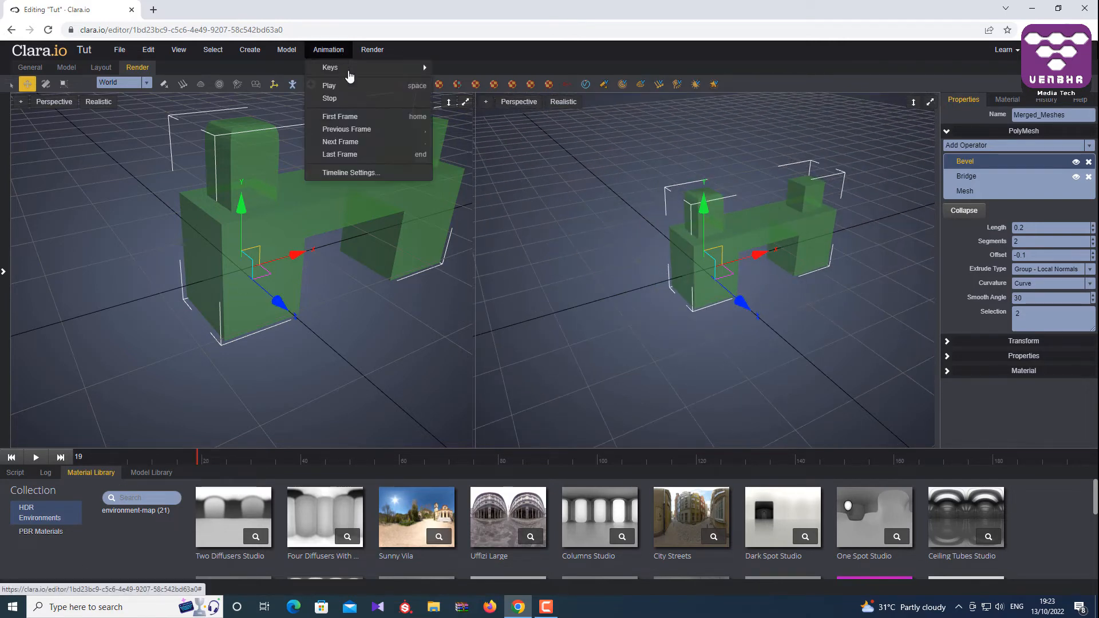
mouse_move(401, 67)
left_click(486, 68)
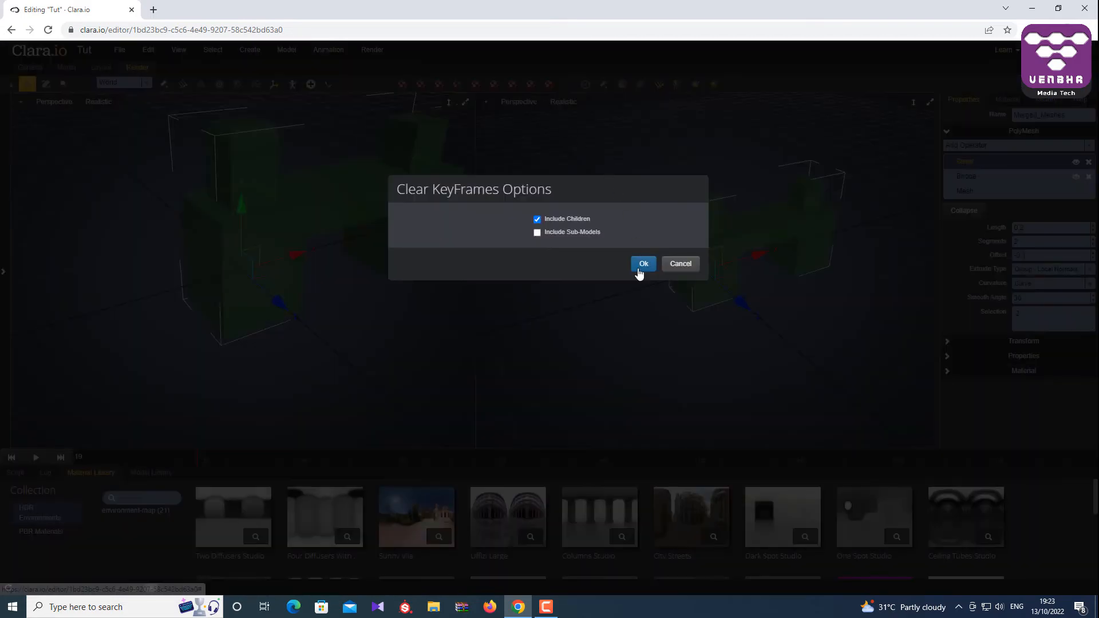
left_click(643, 265)
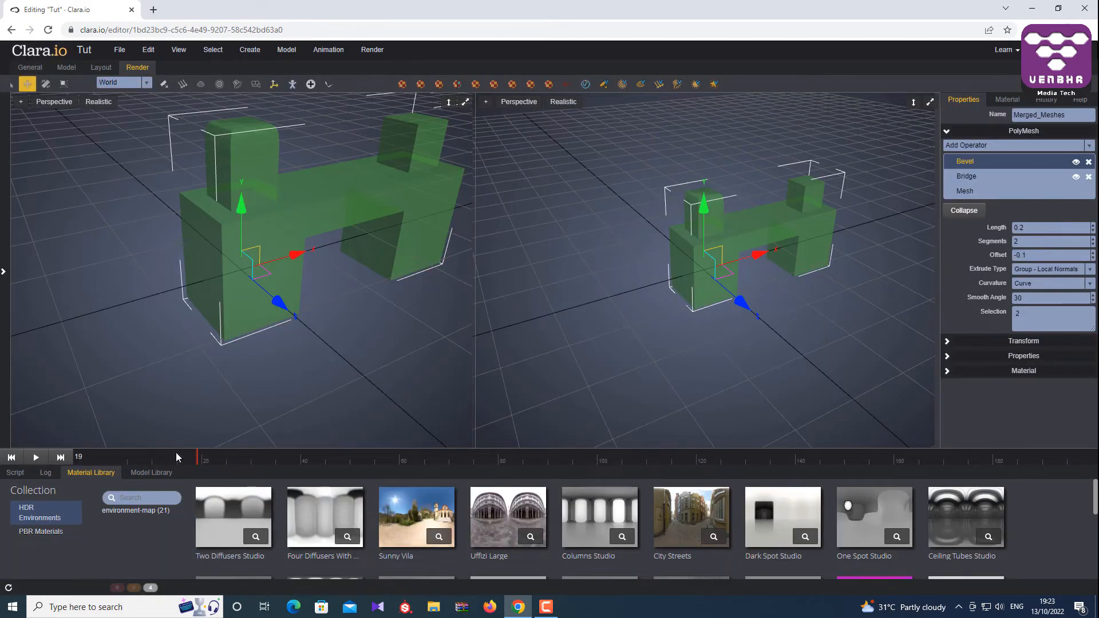
At frame 0, move the merged mesh back along Z to about -6.03 and key its translation
left_click(105, 461)
left_click_drag(105, 459, 210, 465)
left_click_drag(753, 309, 646, 212)
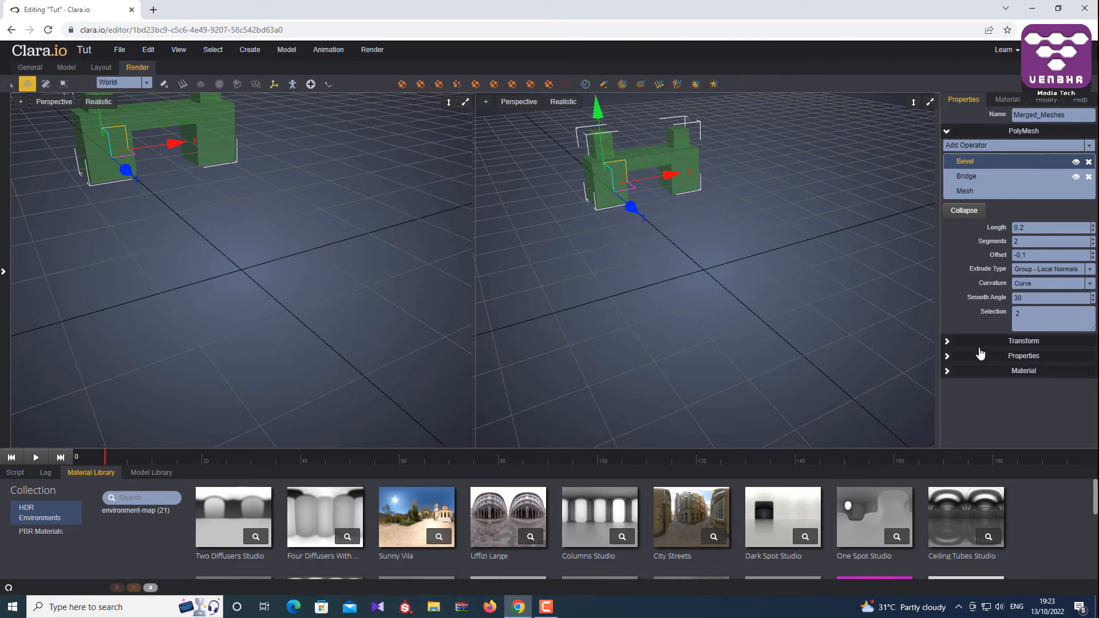
left_click(960, 342)
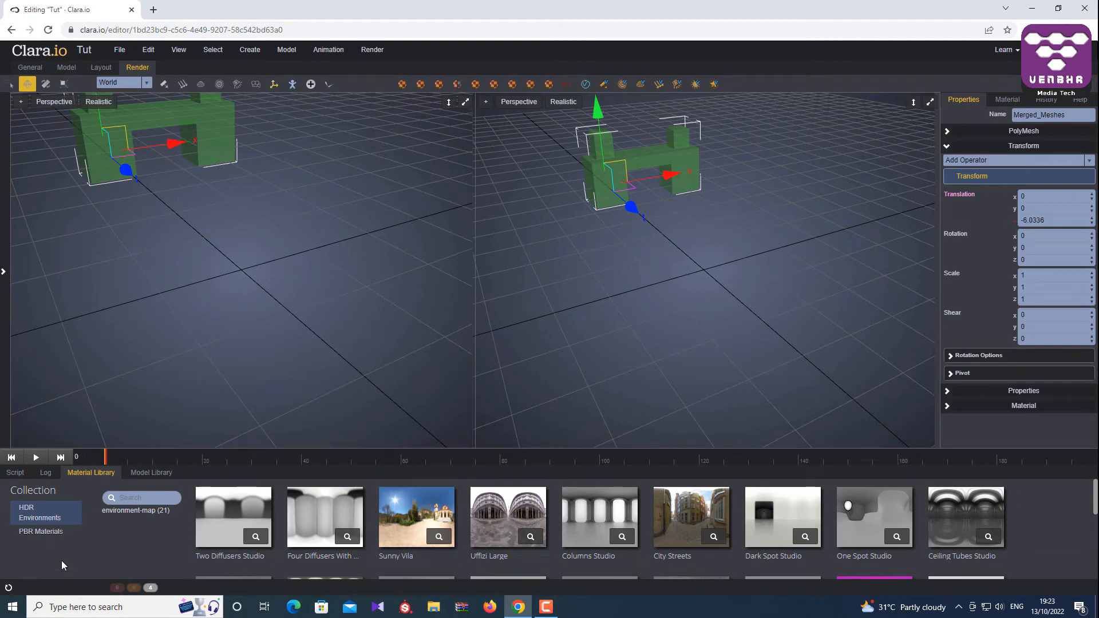
At frame 100, move the merged mesh forward to a Z translation of about -0.2 and play the animation
left_click_drag(166, 461, 422, 464)
left_click_drag(582, 466, 601, 467)
left_click_drag(632, 207, 729, 294)
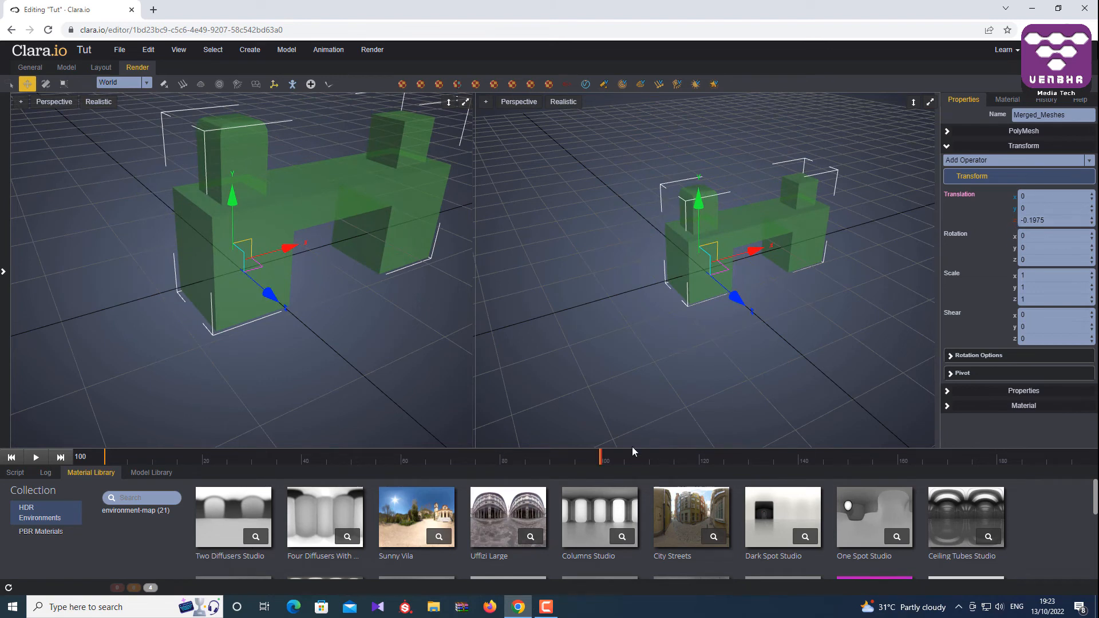
left_click_drag(590, 462, 2, 466)
left_click(36, 457)
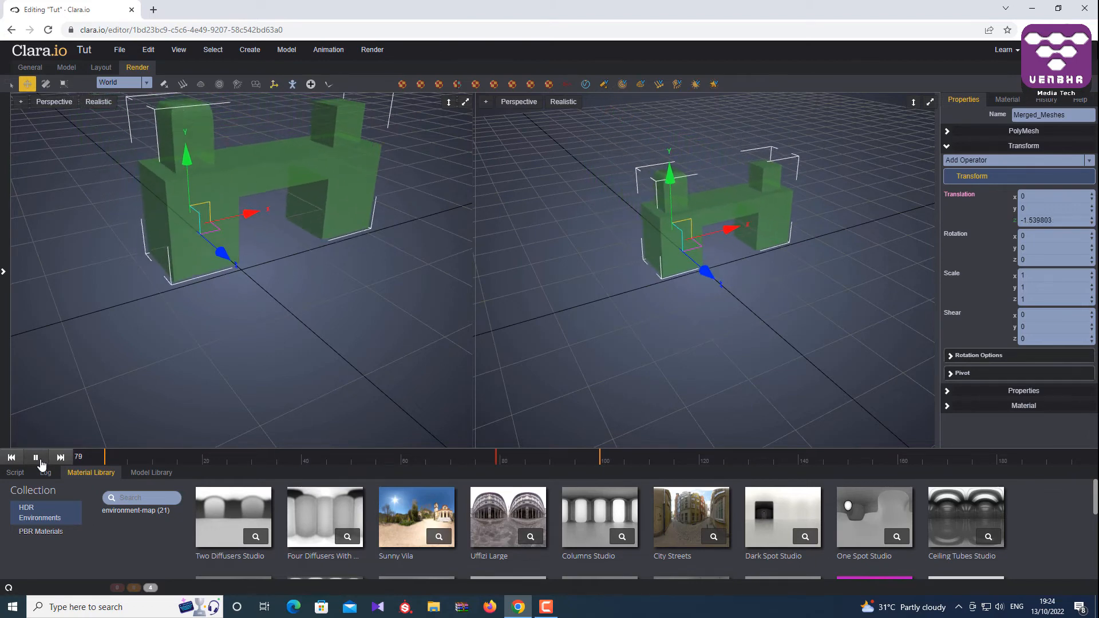
left_click(36, 457)
At frame 50, rotate the merged mesh about 46° around its Z axis
left_click_drag(411, 462, 353, 469)
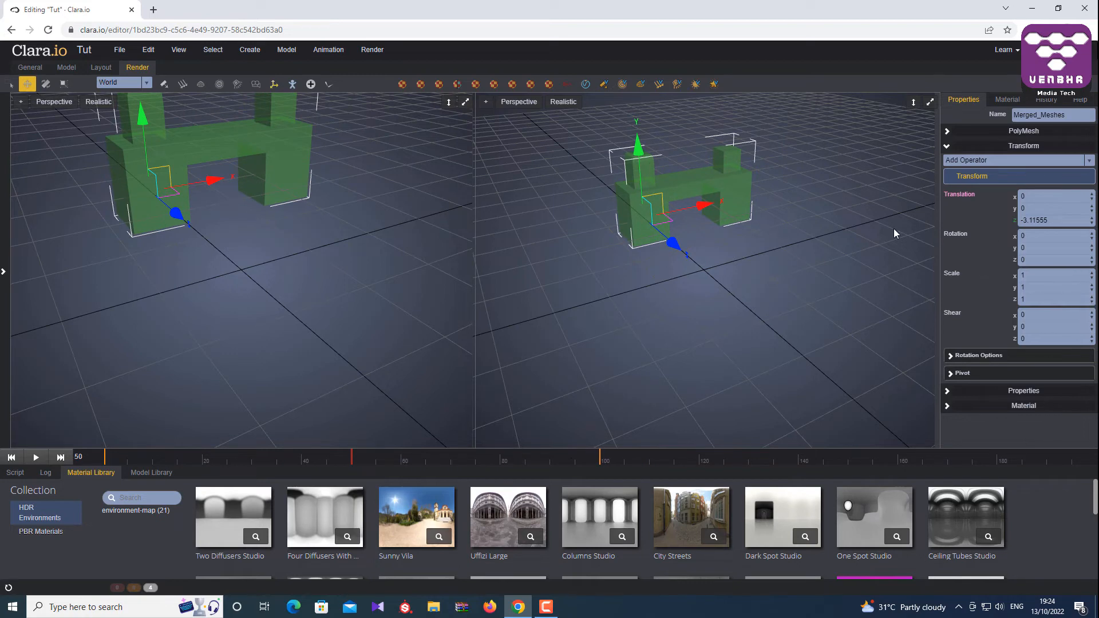
left_click(46, 84)
left_click_drag(612, 179, 622, 217)
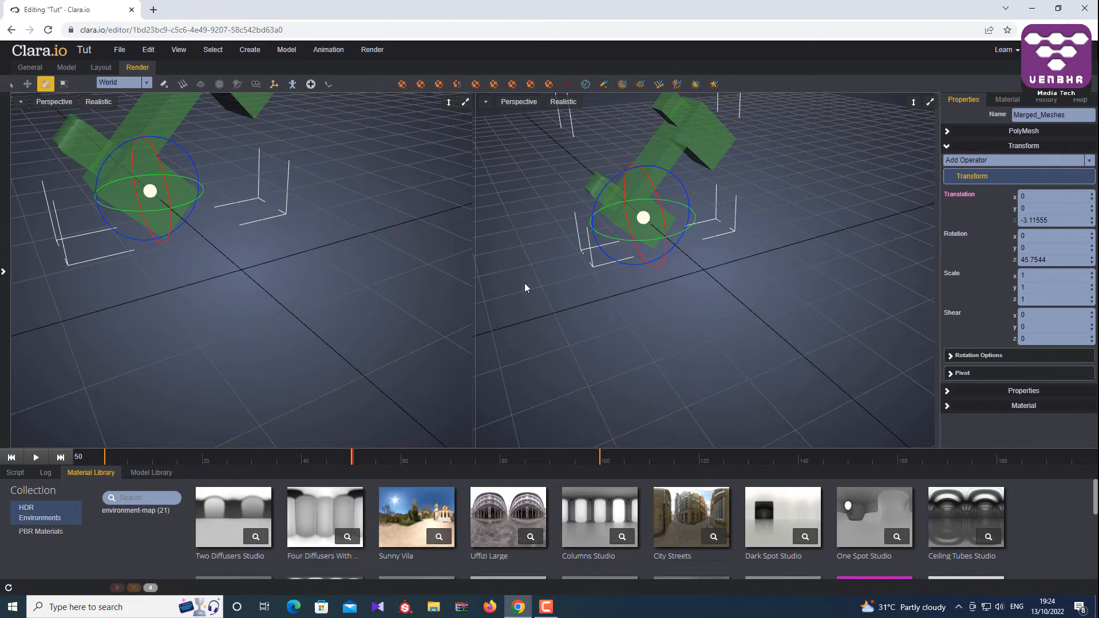
Undo the frame 50 rotation and the translation keyframes, and reselect the merged mesh
left_click(702, 307)
key("ctrl+z")
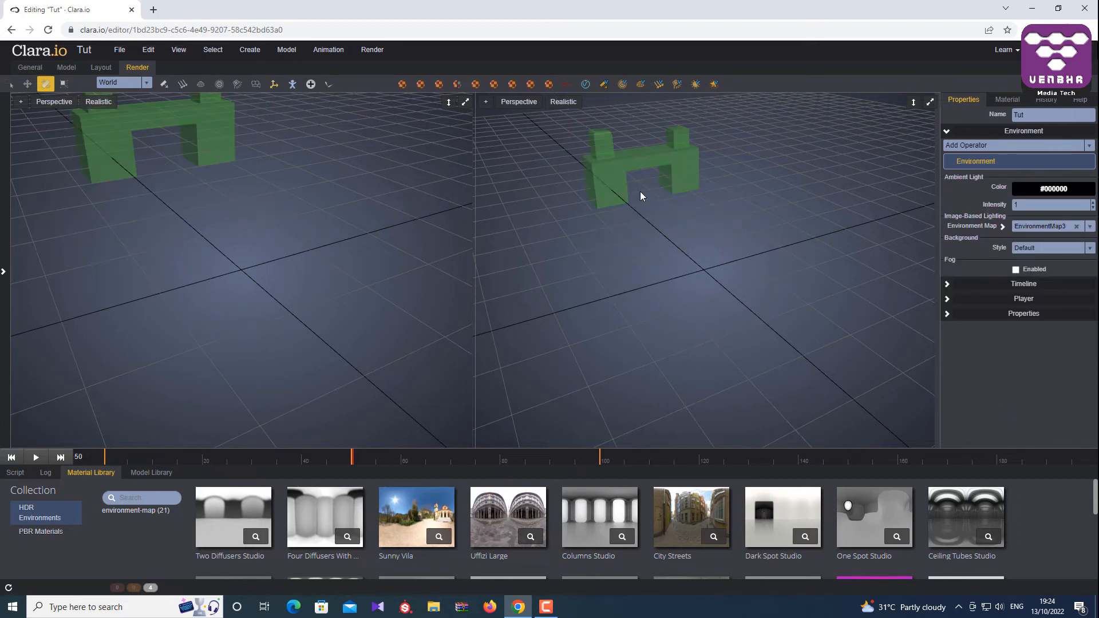
left_click(623, 170)
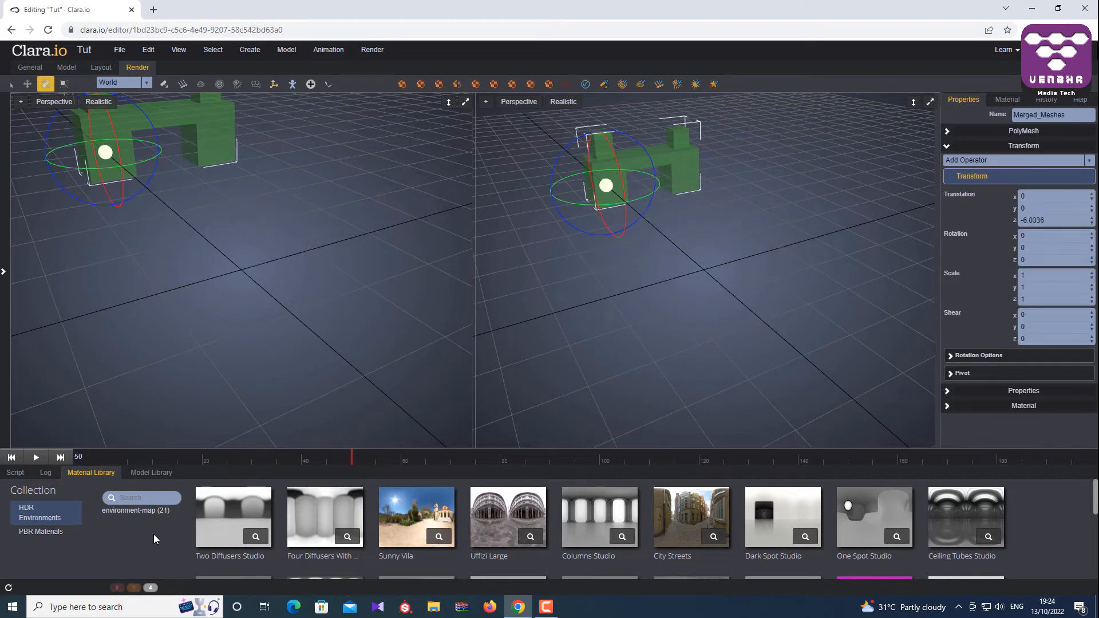
Set keyframes for the merged mesh's Z translation and Z rotation at frame 0
left_click_drag(242, 459, 1, 457)
left_click(1016, 221)
left_click(1017, 260)
At frame 100, move the merged mesh forward to a Z translation of about -0.1
left_click_drag(454, 461, 599, 465)
left_click(25, 87)
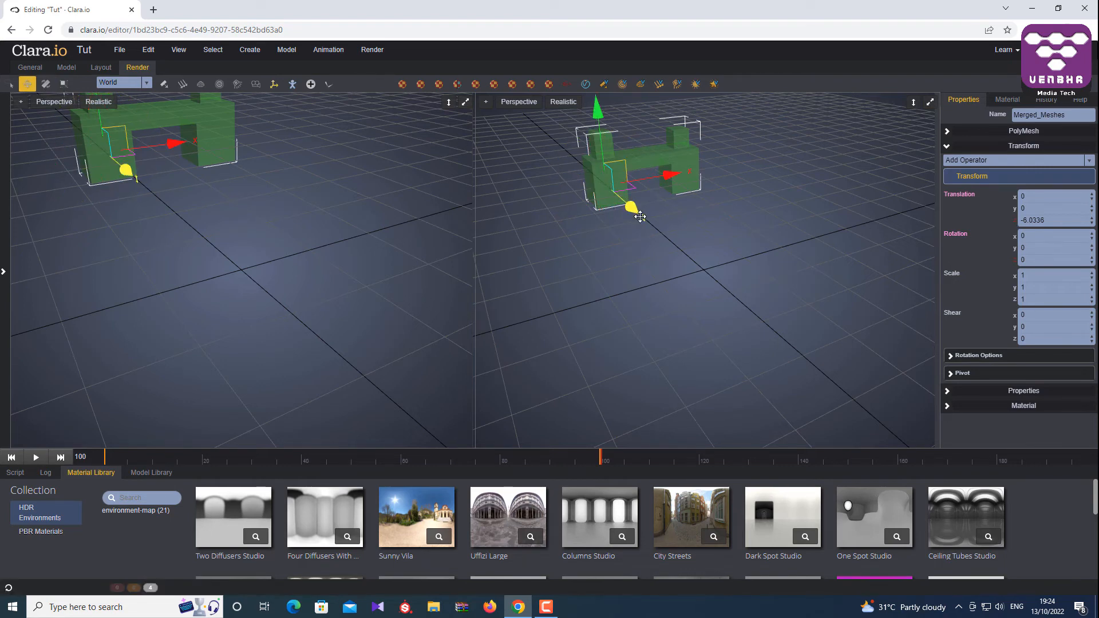
left_click_drag(633, 210, 708, 312)
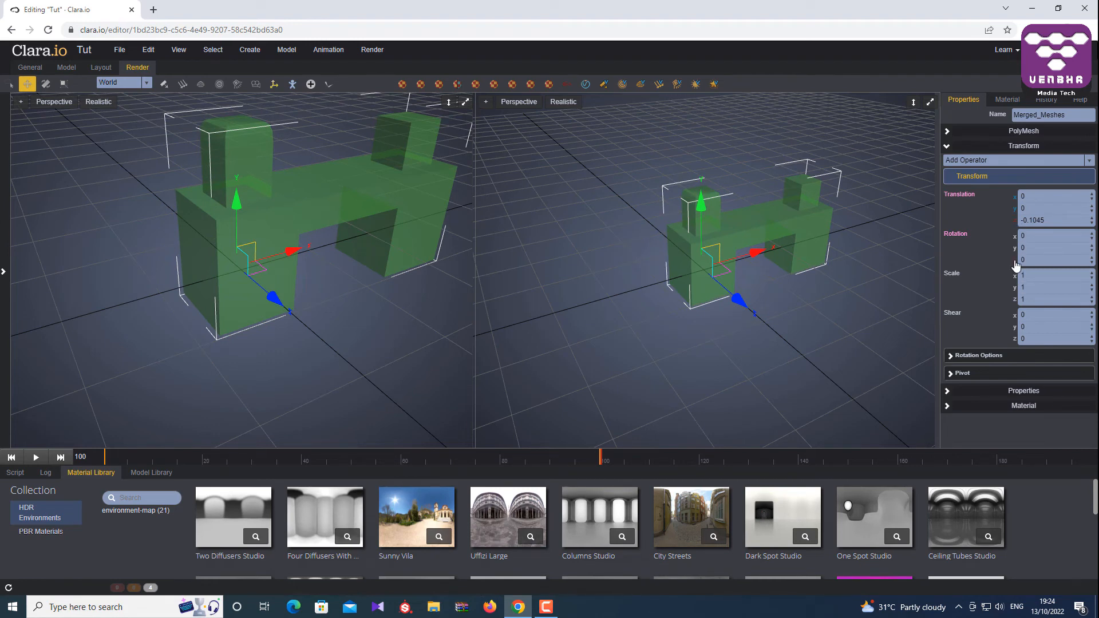
At frame 50, rotate the merged mesh about 28° around Z and scrub the animation back to frame 0
left_click(372, 461)
left_click_drag(373, 462, 352, 462)
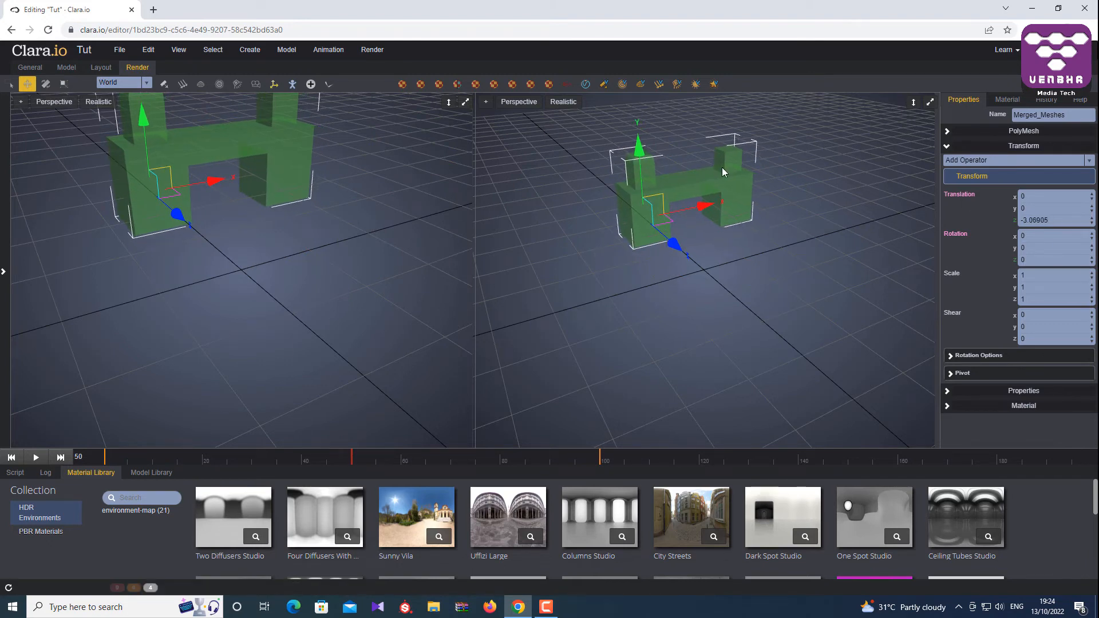
key("e")
left_click_drag(606, 184, 594, 213)
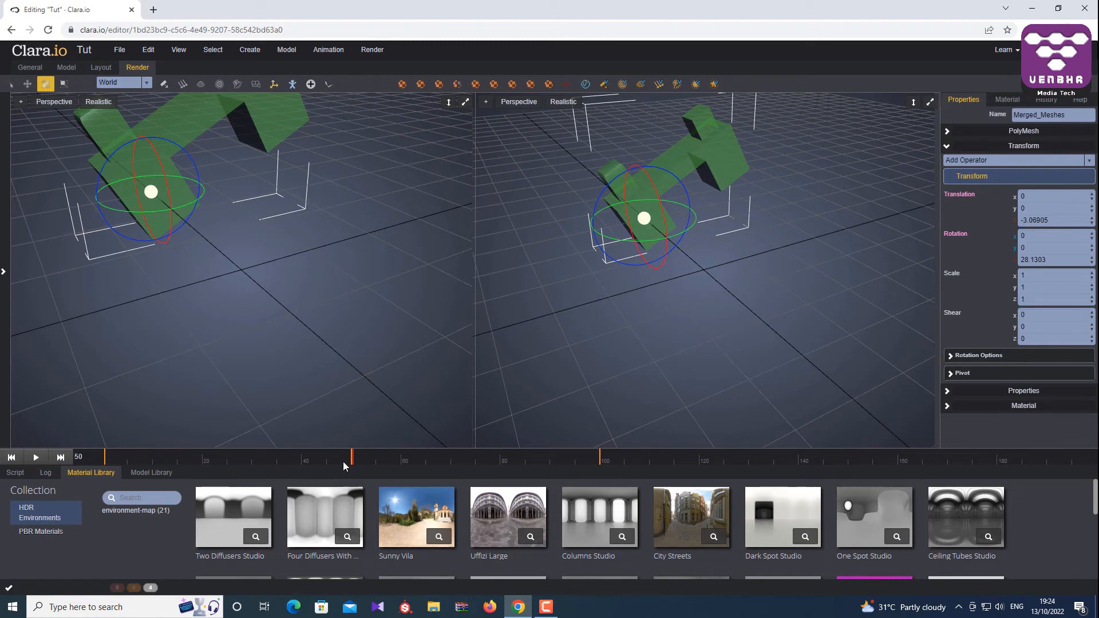
left_click_drag(342, 461, 41, 514)
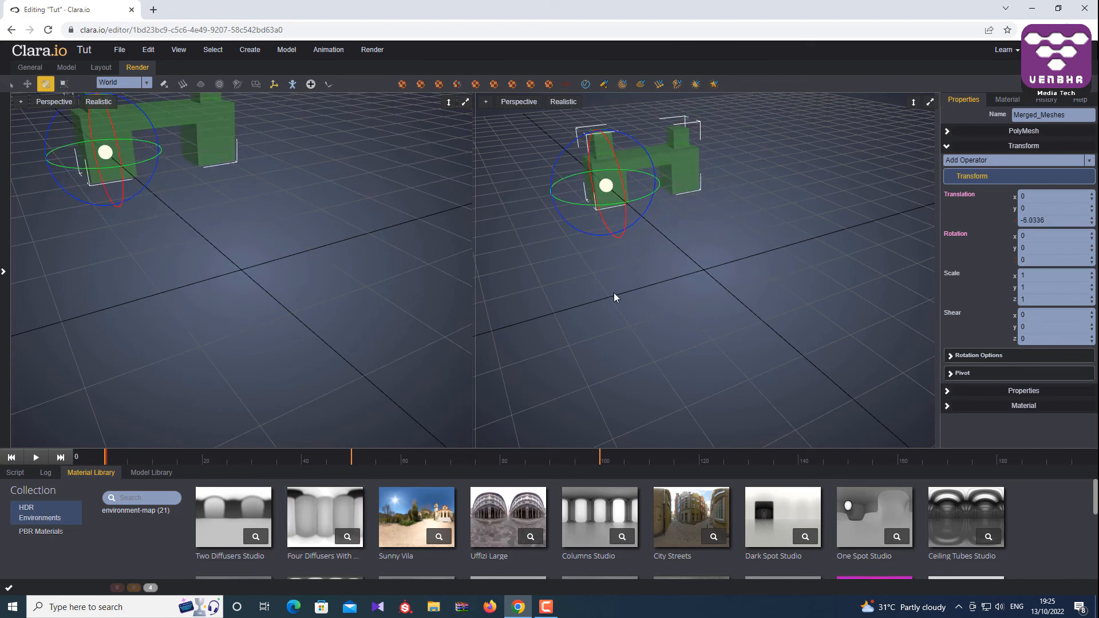
left_click_drag(138, 460, 37, 482)
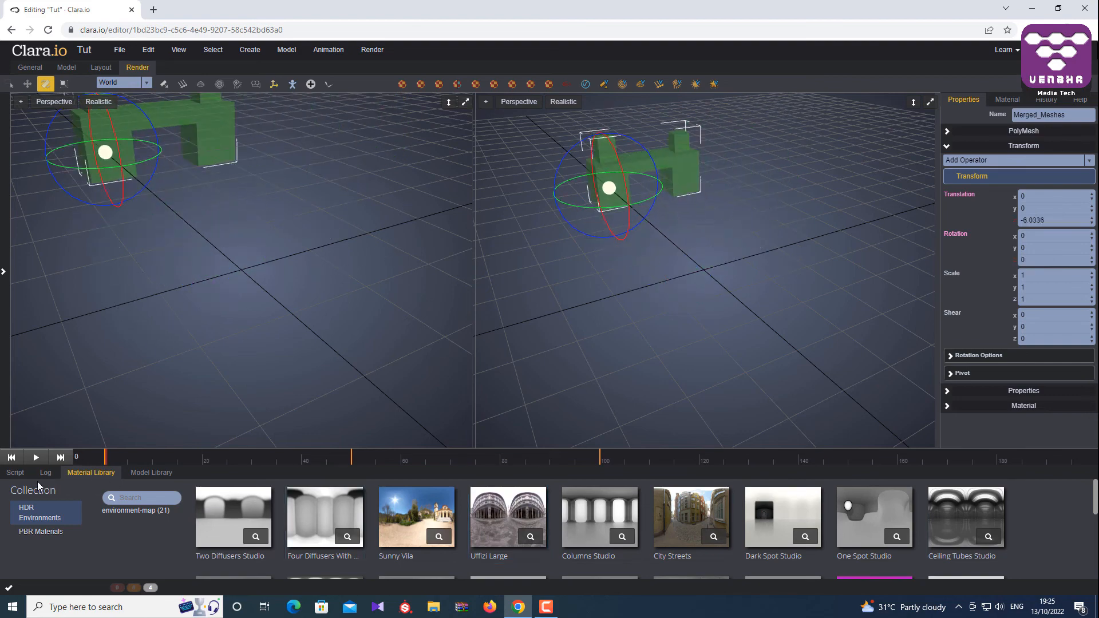
Export the selected merged mesh in Autodesk FBX (.fbx) format
left_click(121, 51)
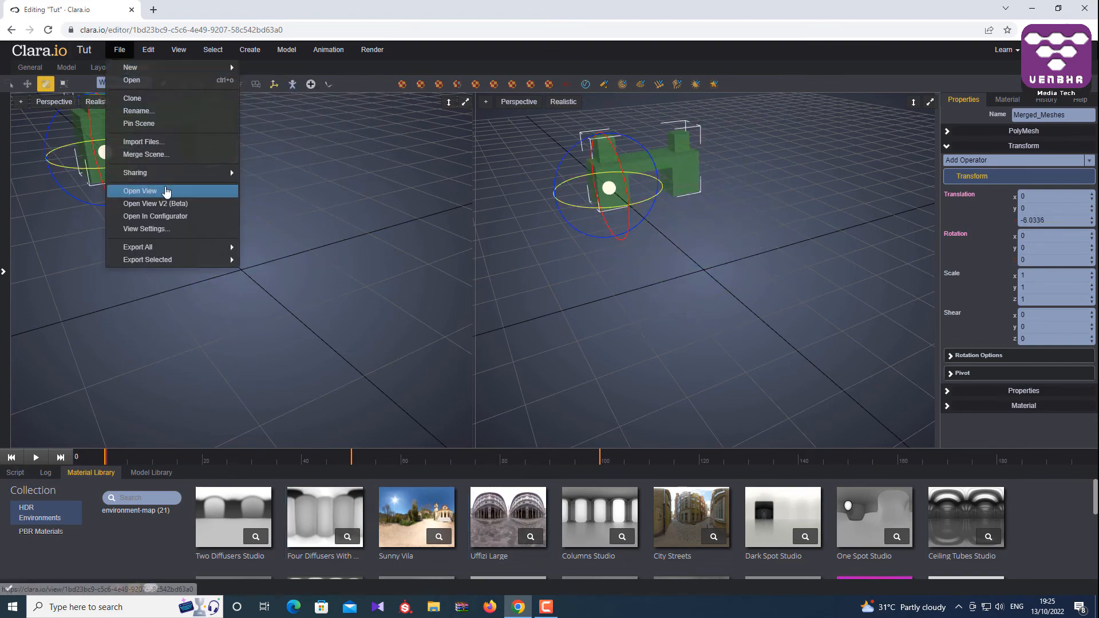
mouse_move(169, 249)
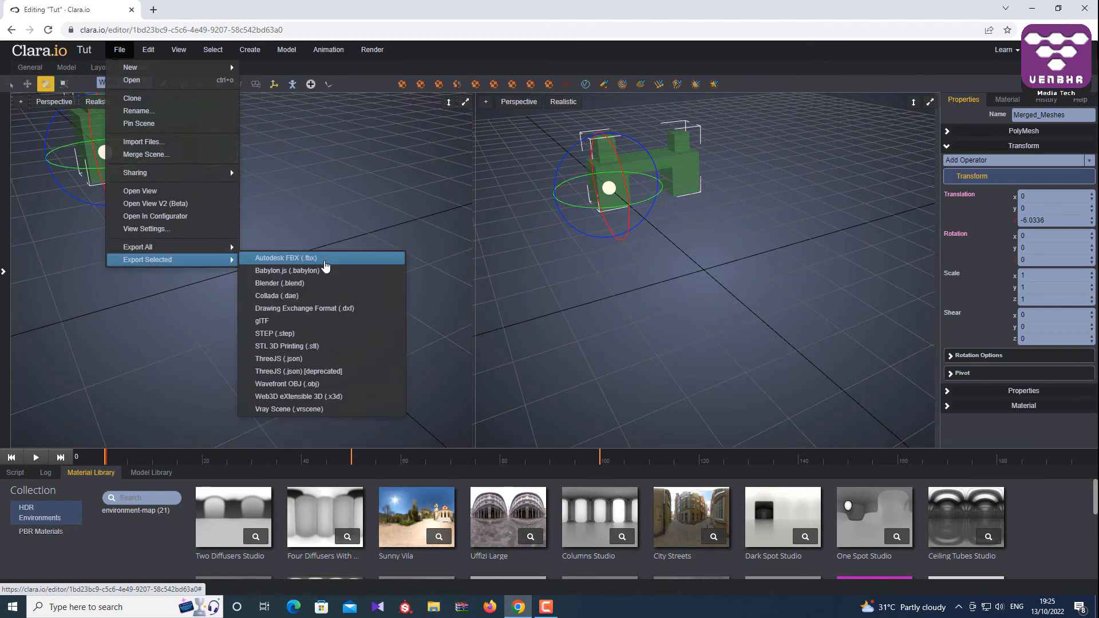
left_click(326, 262)
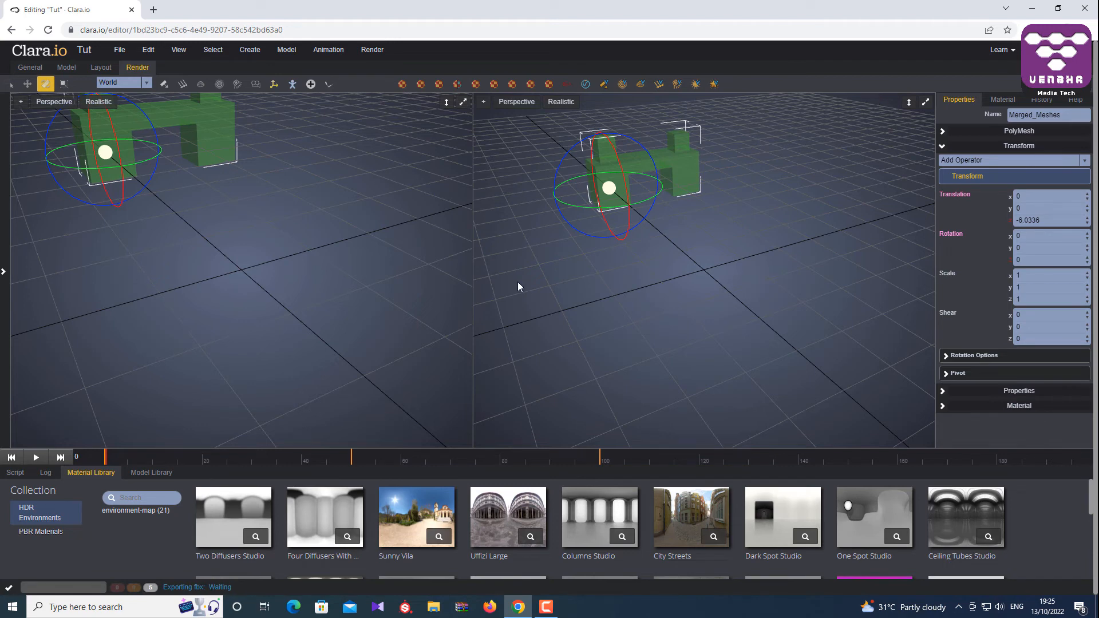
mouse_move(439, 537)
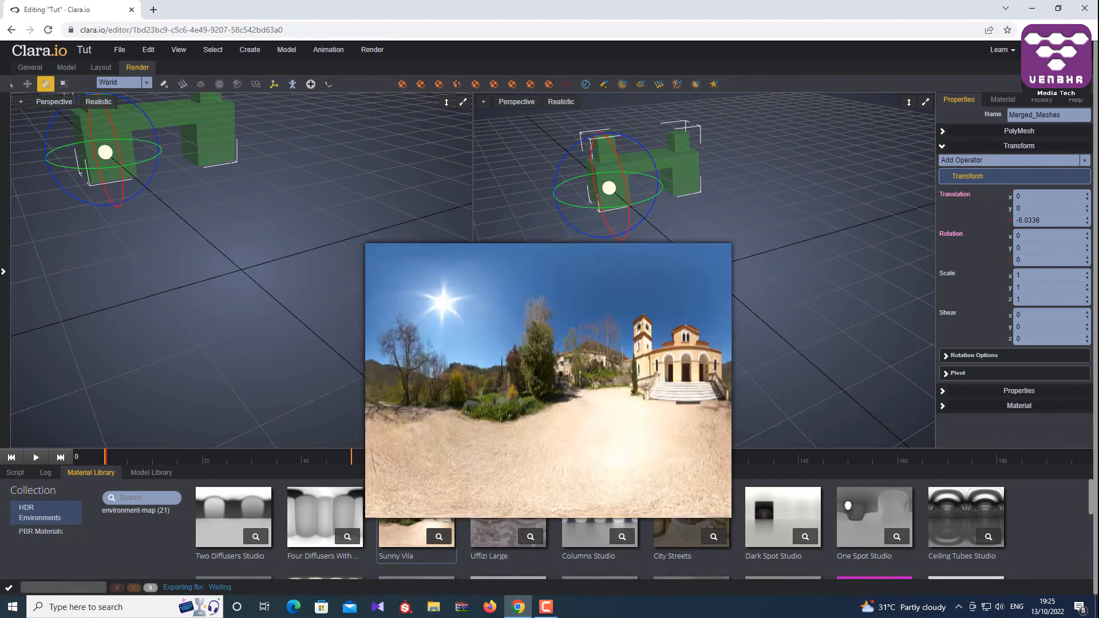
Start another Autodesk FBX (.fbx) export of only the selected mesh
left_click(119, 50)
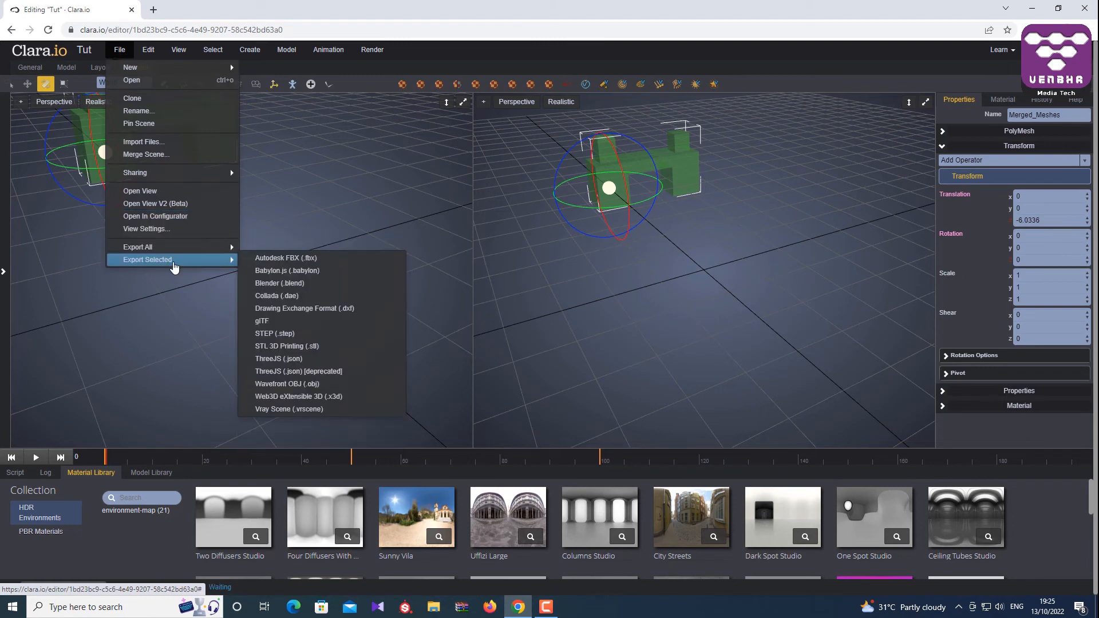
left_click(195, 261)
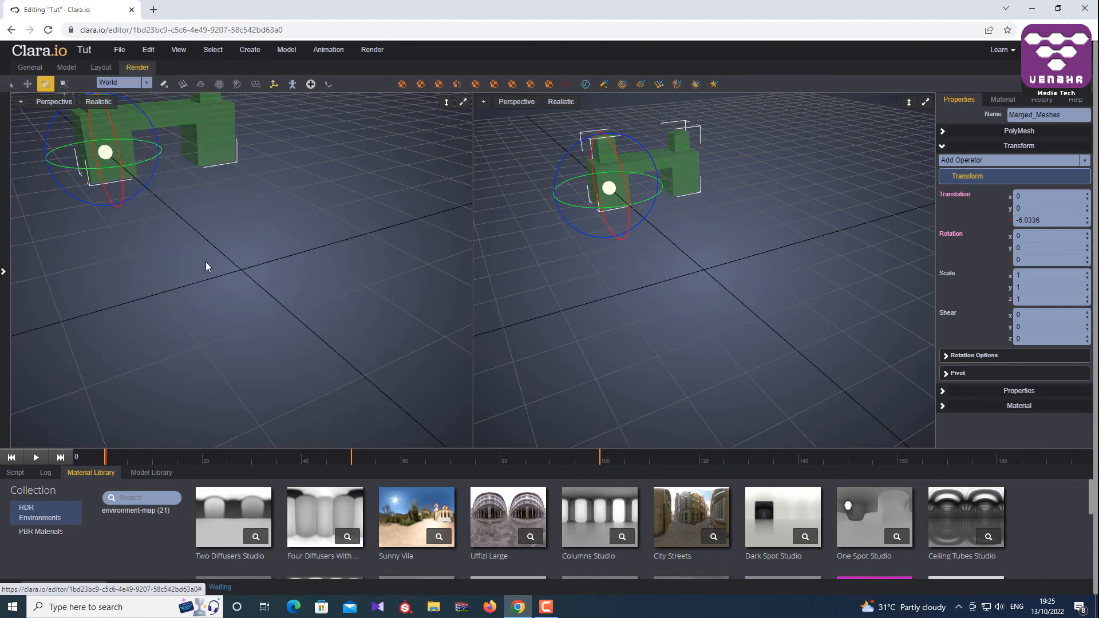
left_click(118, 51)
mouse_move(157, 259)
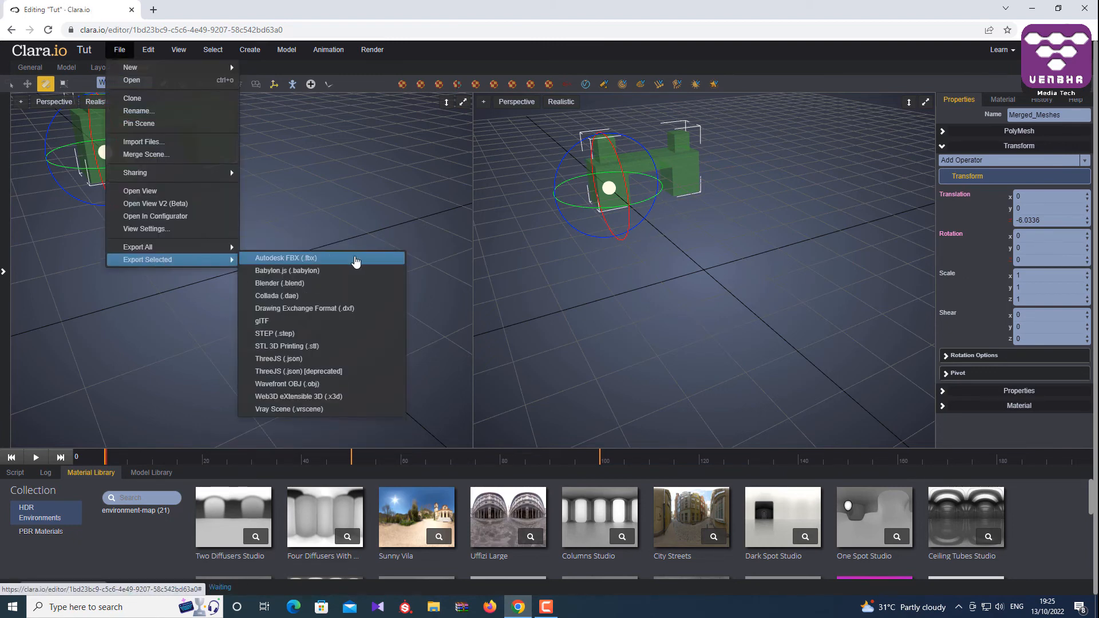
left_click(338, 261)
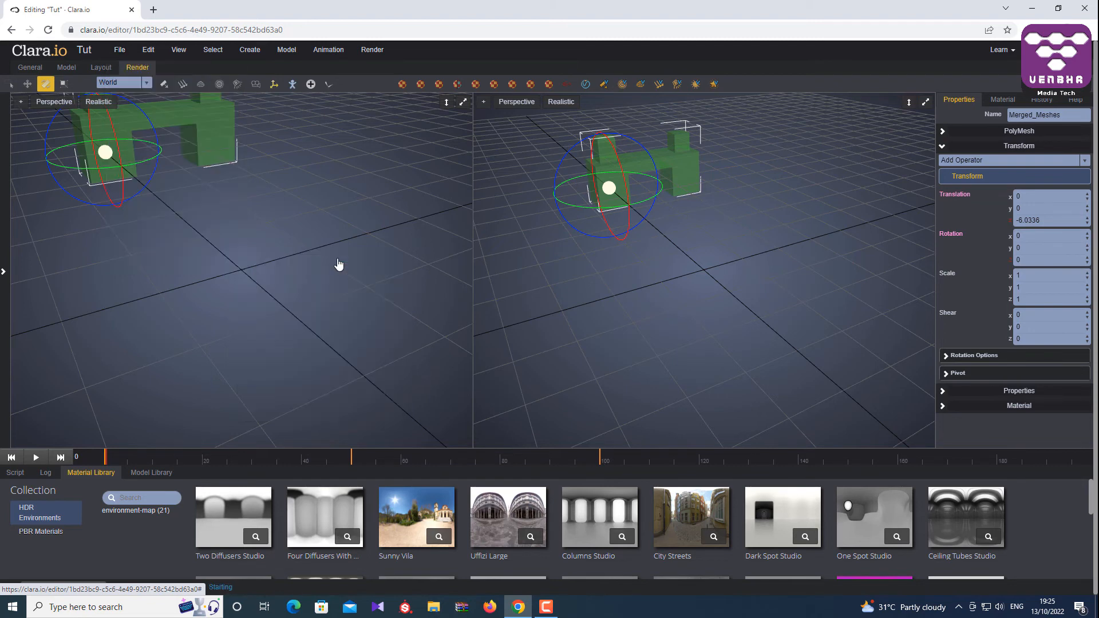
Reselect the merged mesh with the move tool active, export the whole scene in Autodesk FBX (.fbx) format, and clear the selection
left_click(706, 299)
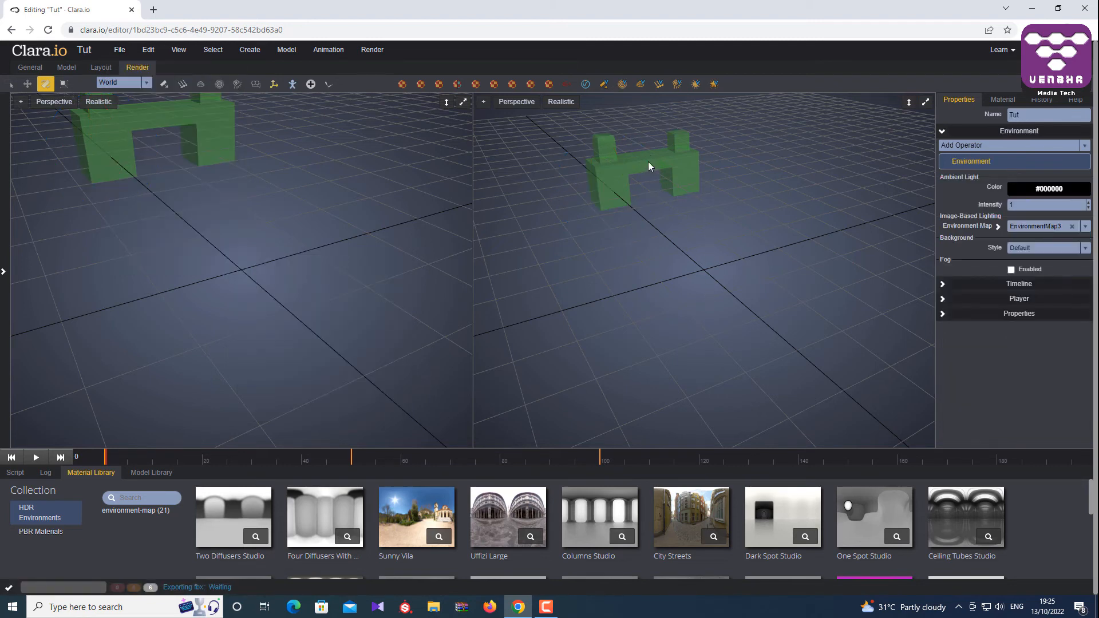
left_click(648, 163)
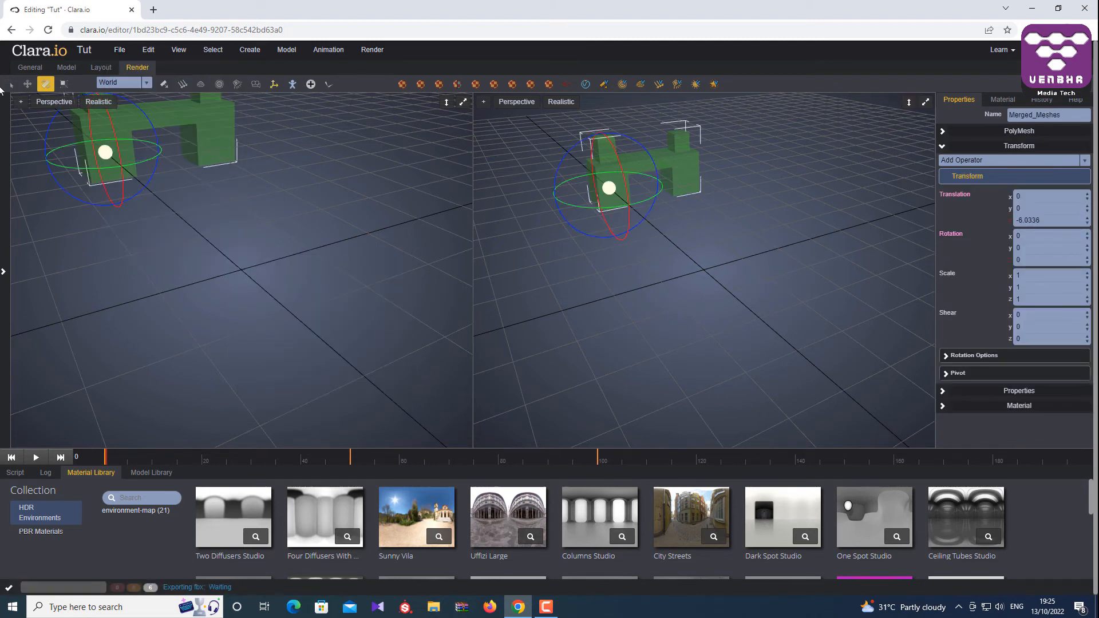
left_click(26, 84)
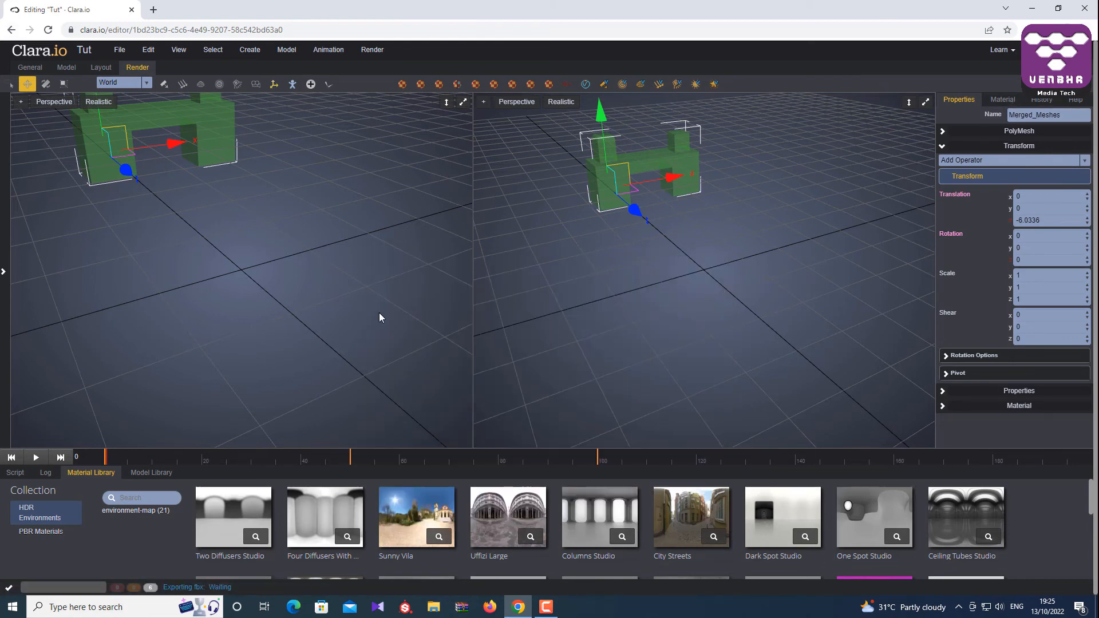
left_click(737, 163)
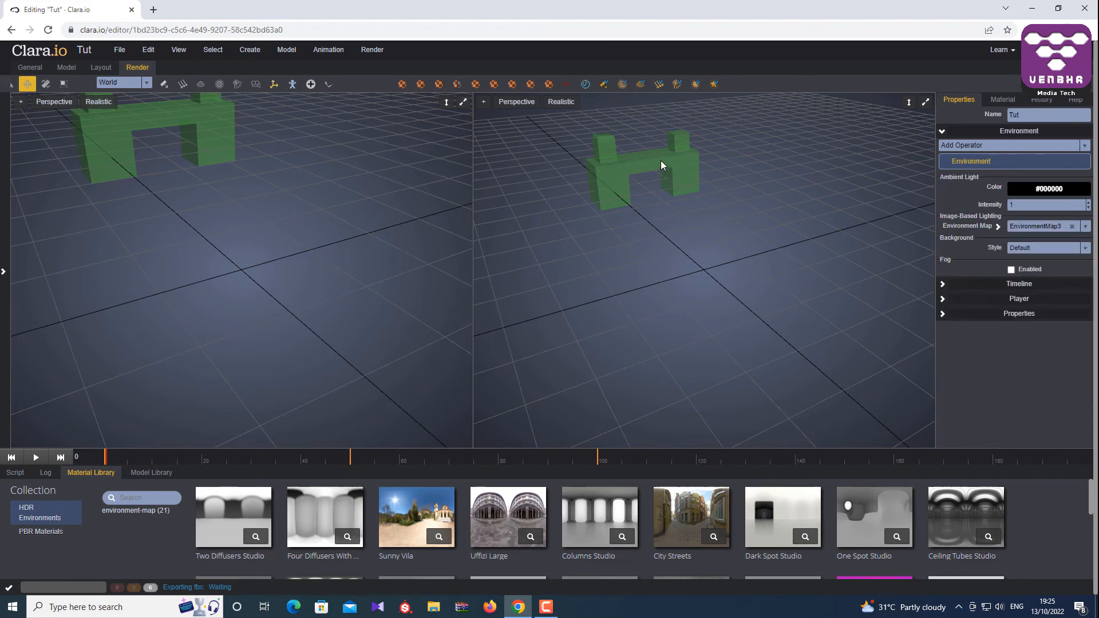
left_click(660, 160)
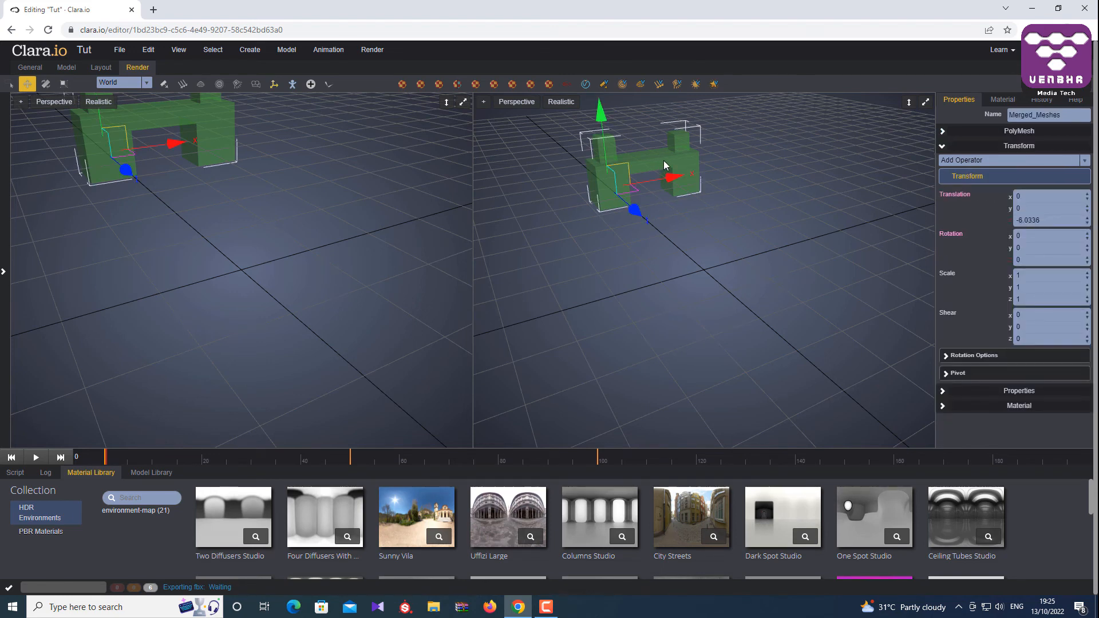
left_click(119, 51)
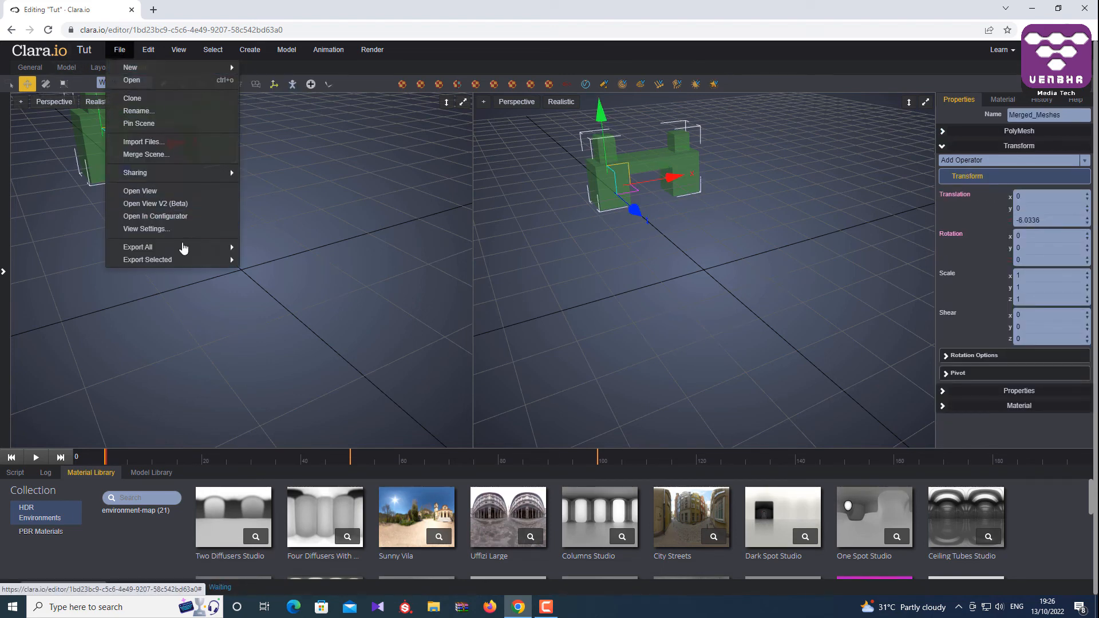
mouse_move(182, 249)
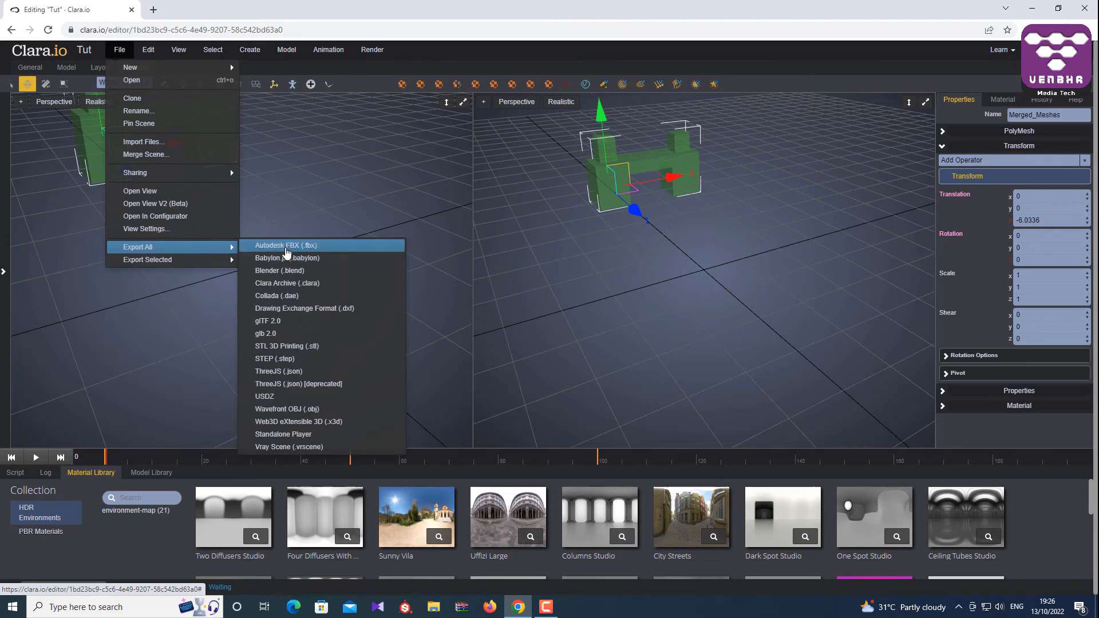
left_click(287, 251)
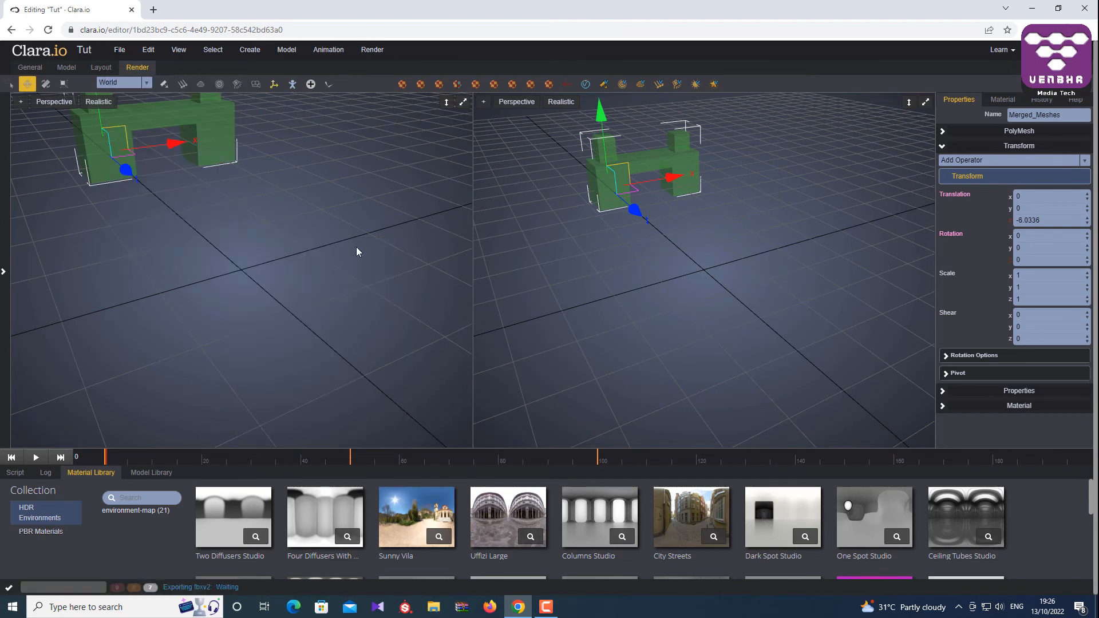
left_click(584, 246)
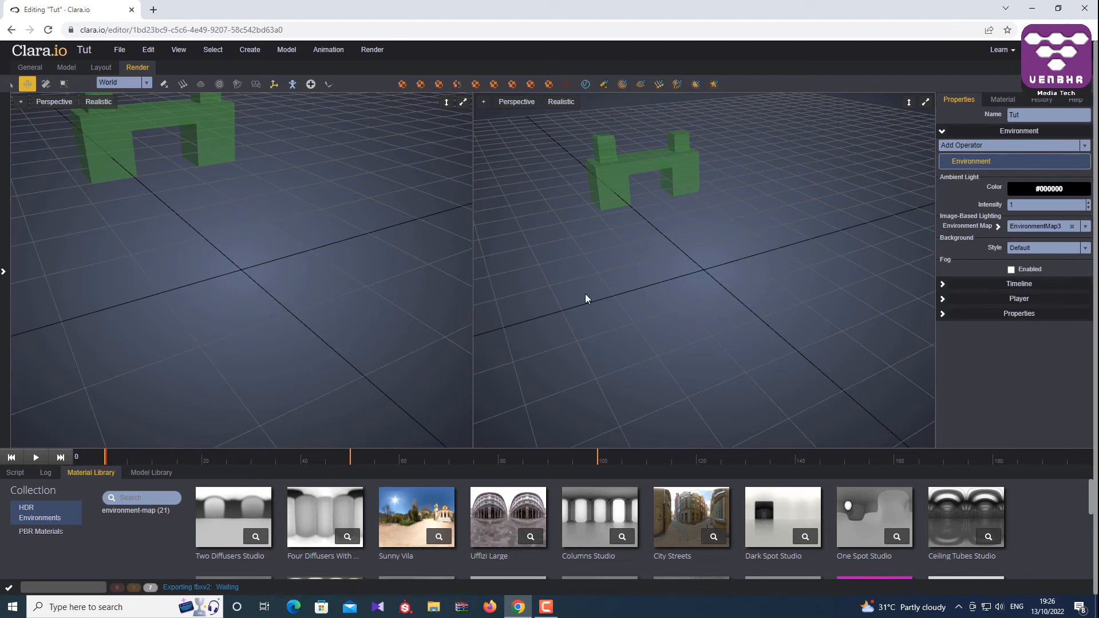
Switch to the Layout workspace, select the merged mesh and export only the selection in Autodesk FBX (.fbx) format
left_click(66, 69)
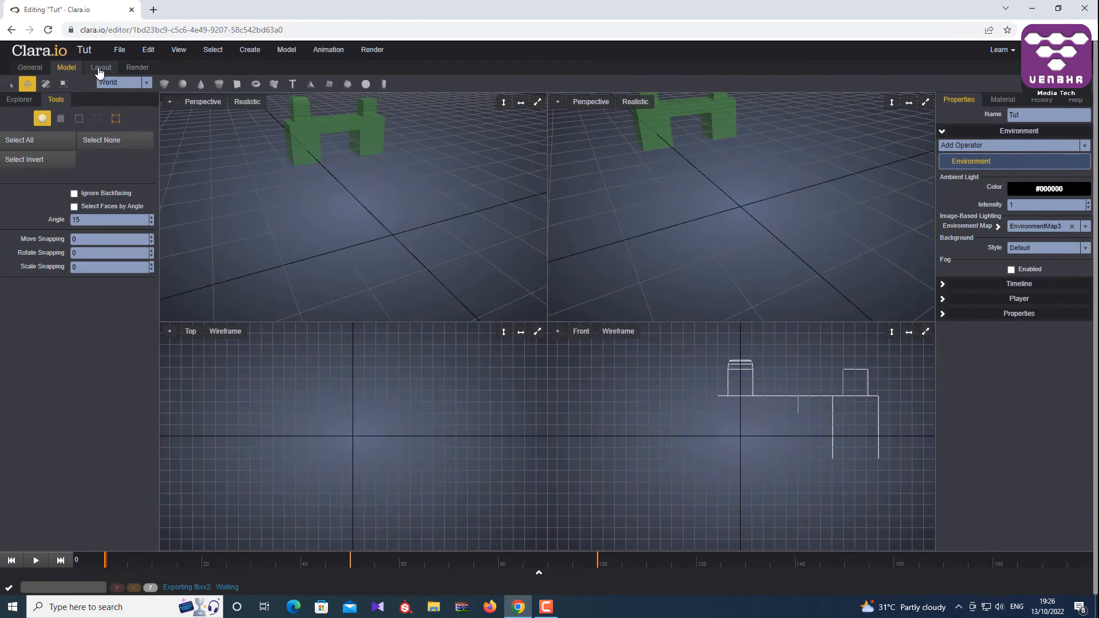
left_click(101, 68)
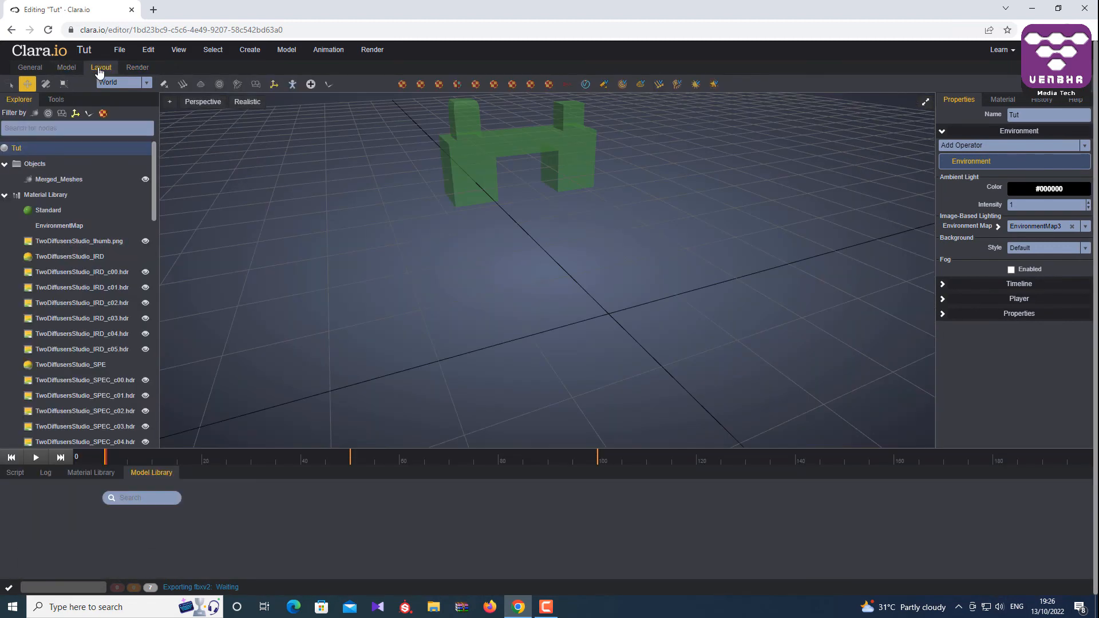
left_click(469, 144)
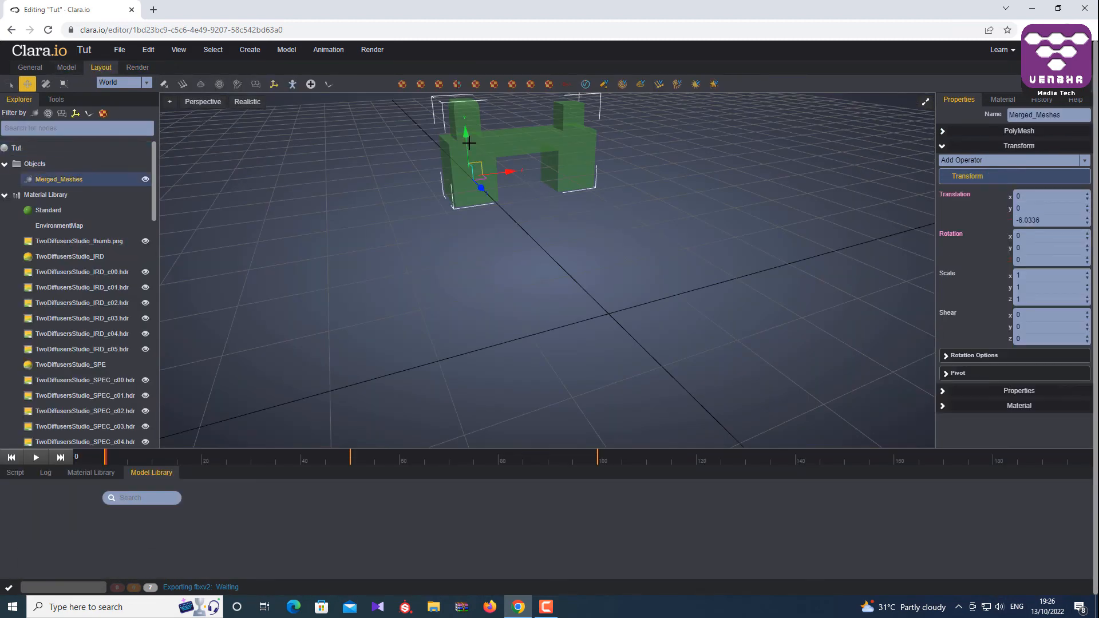
left_click(119, 50)
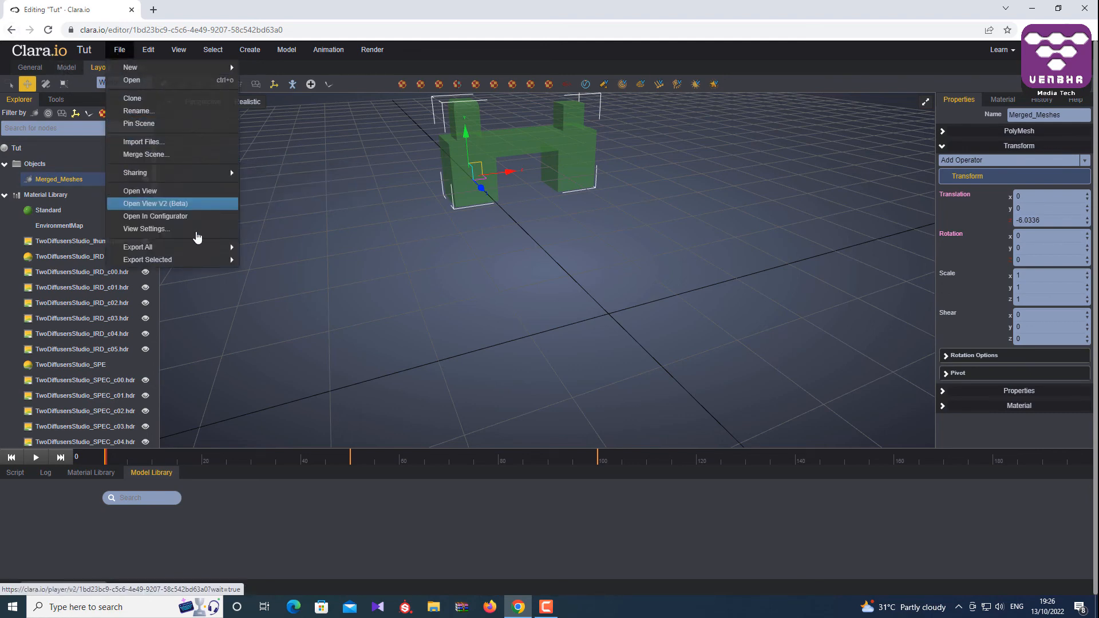
mouse_move(198, 261)
left_click(308, 263)
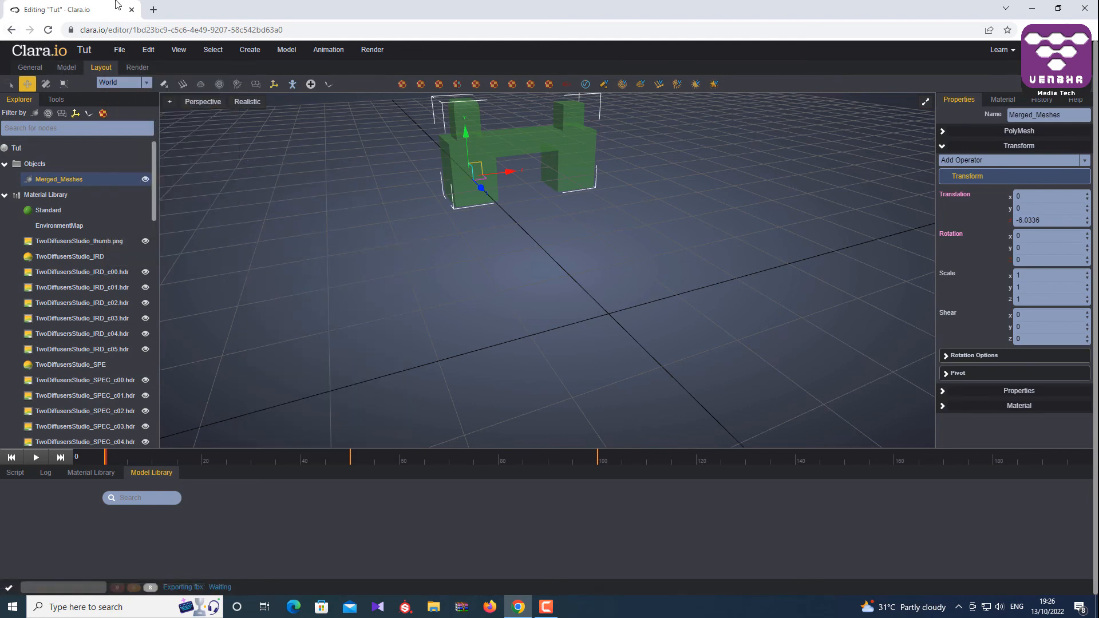
left_click(121, 57)
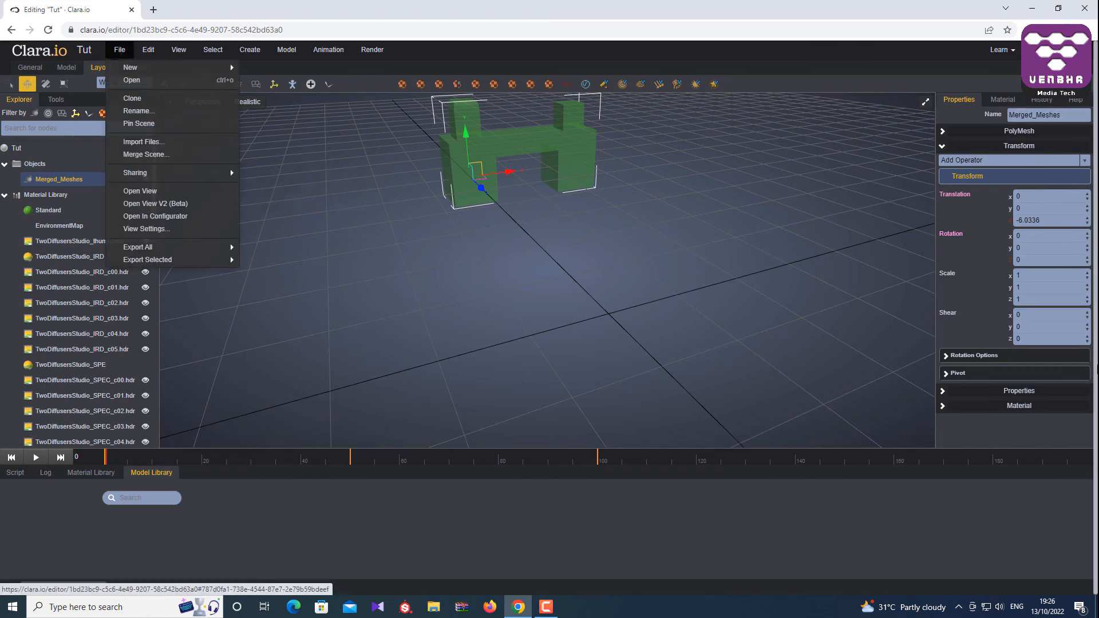
left_click(1020, 433)
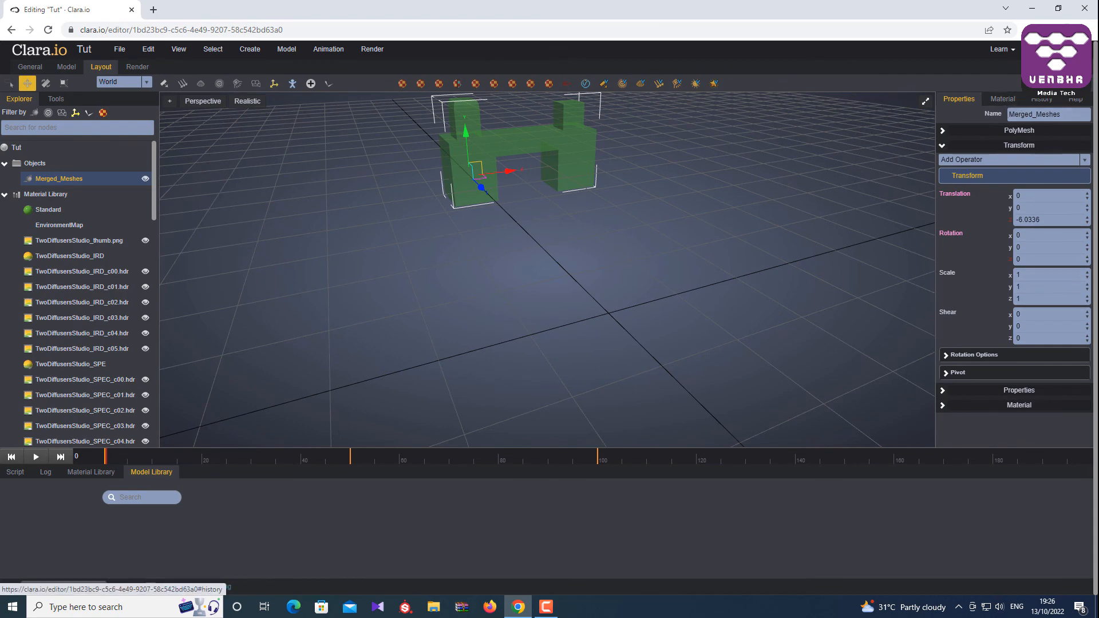
left_click(1045, 50)
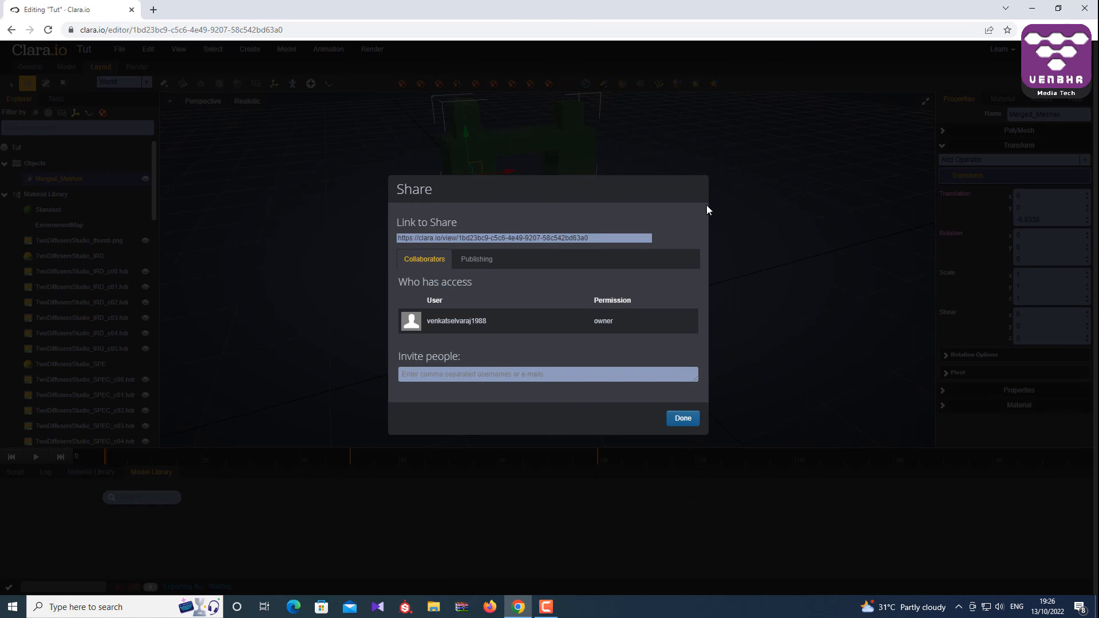
left_click(763, 279)
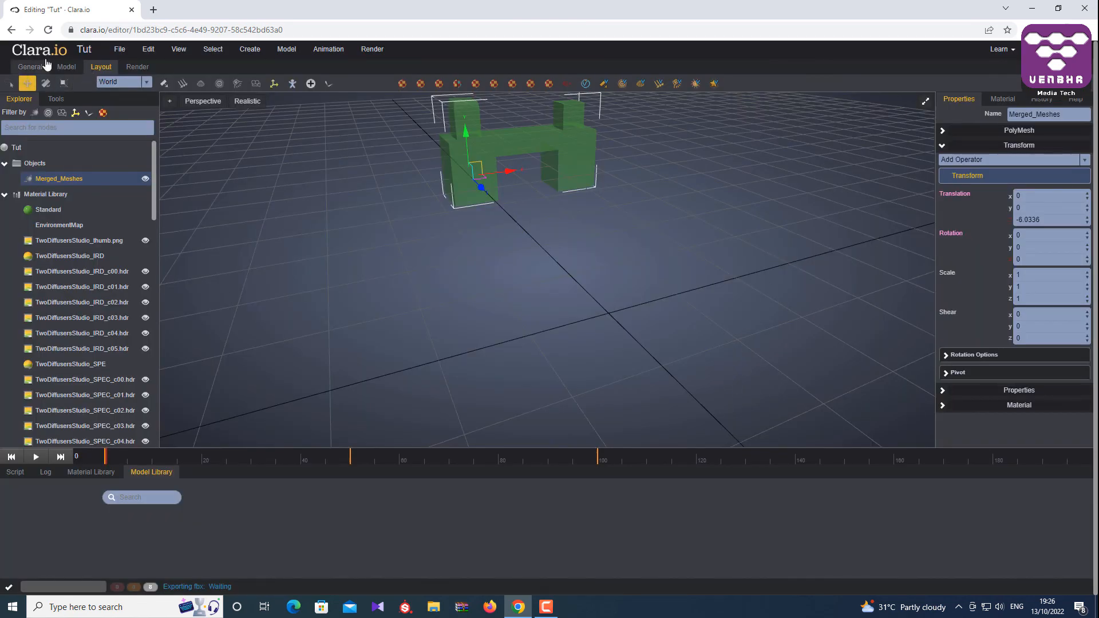
Export the entire scene again in Autodesk FBX (.fbx) format and dismiss the finished exports without downloading
left_click(120, 49)
mouse_move(162, 252)
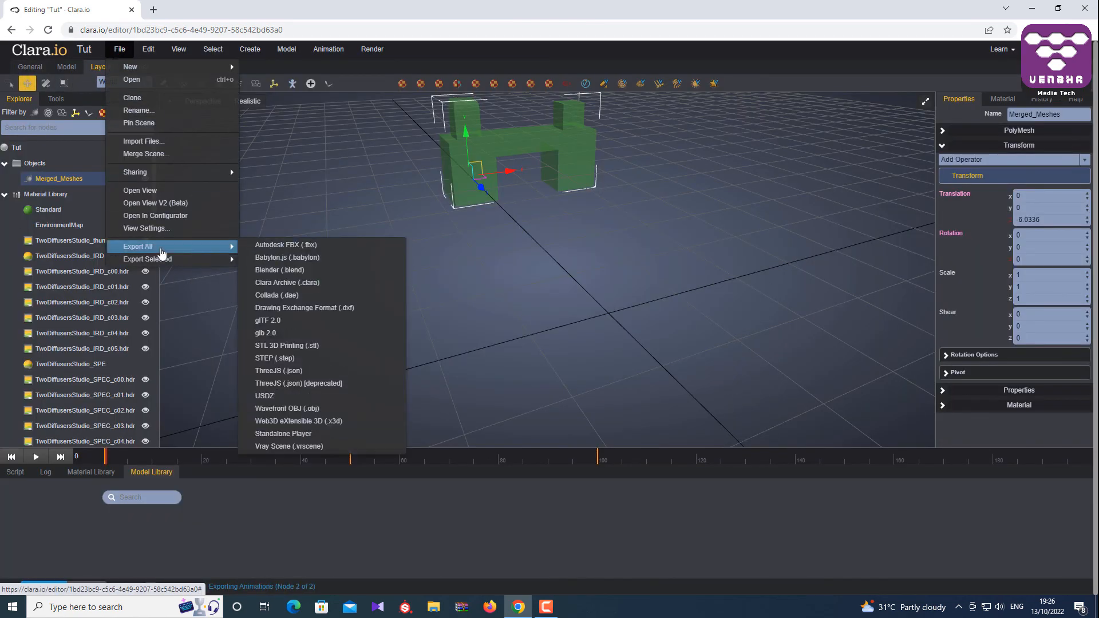
left_click(252, 245)
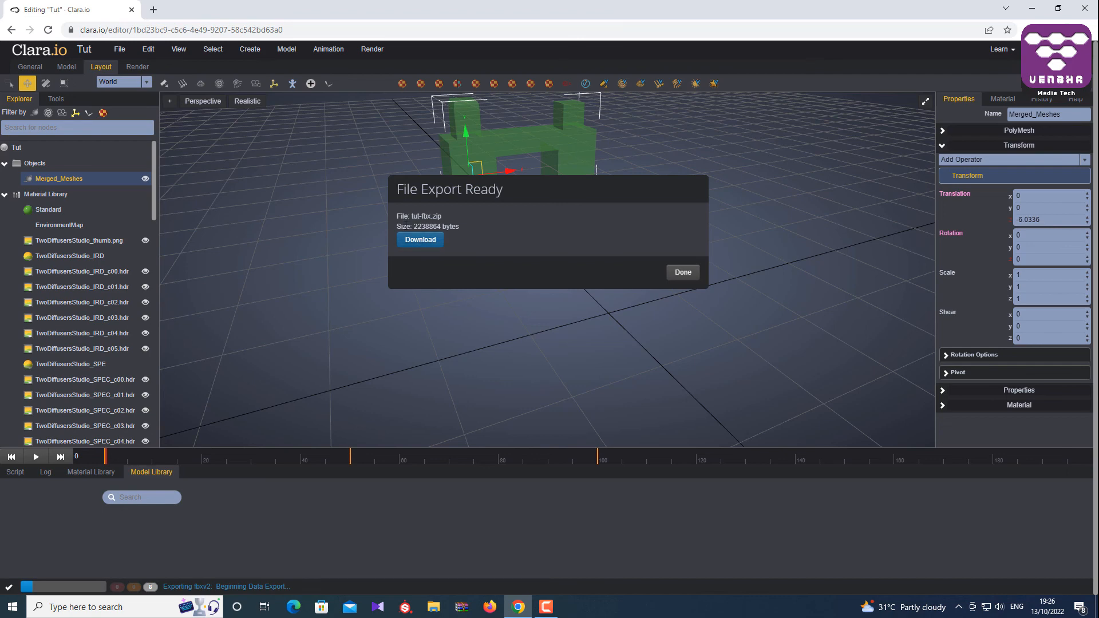
left_click_drag(437, 227, 396, 187)
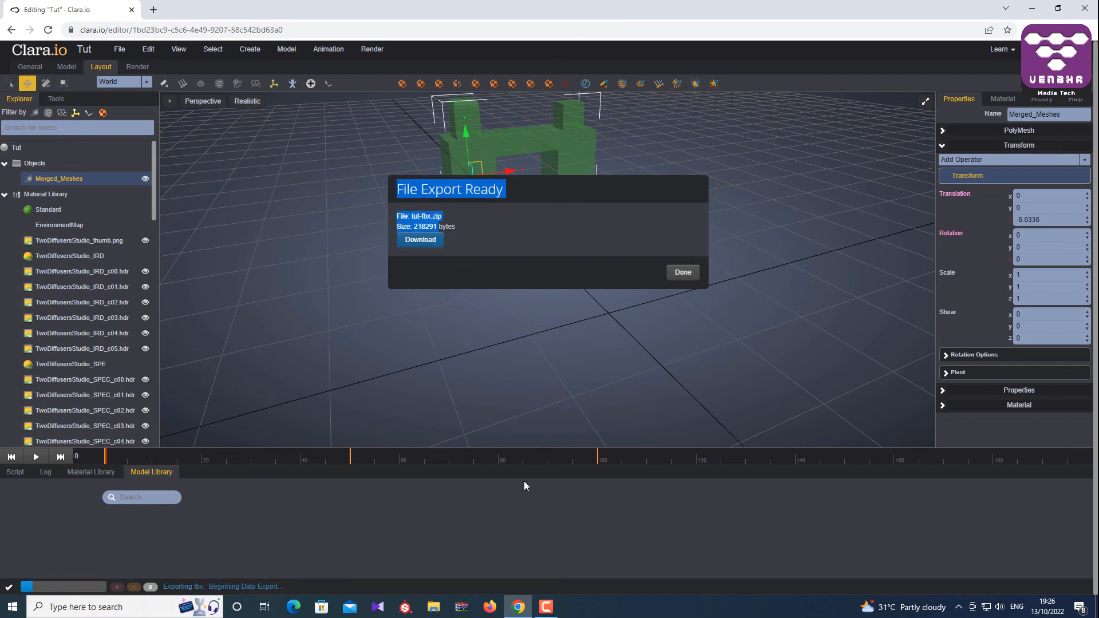
left_click(683, 272)
left_click(691, 281)
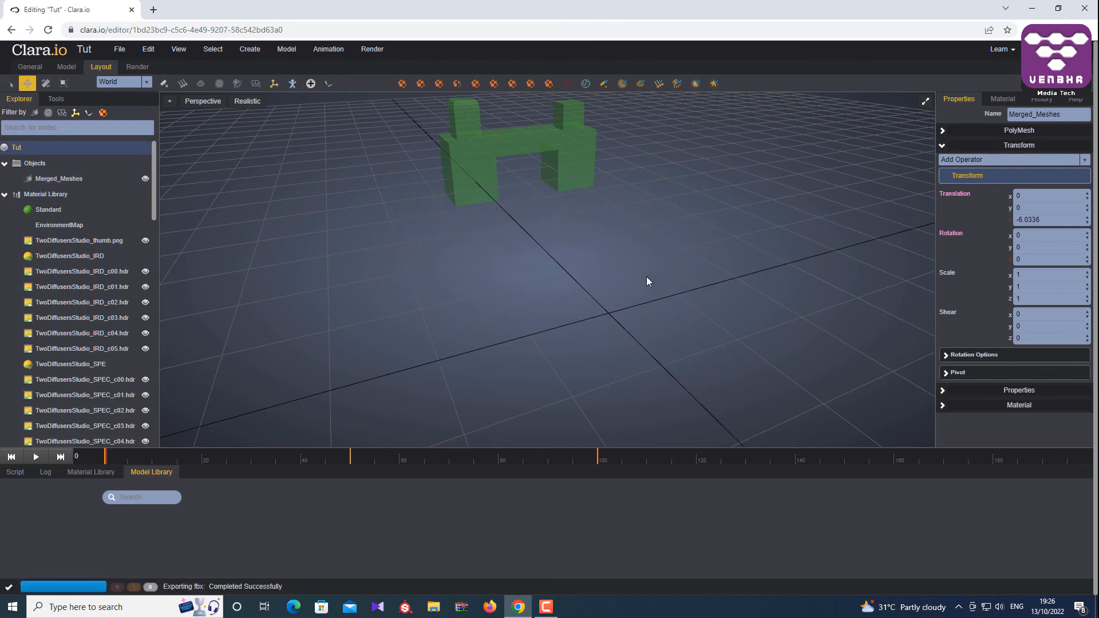
Select the merged mesh, export only it in Autodesk FBX (.fbx) format and download tut-fbx.zip
left_click(480, 154)
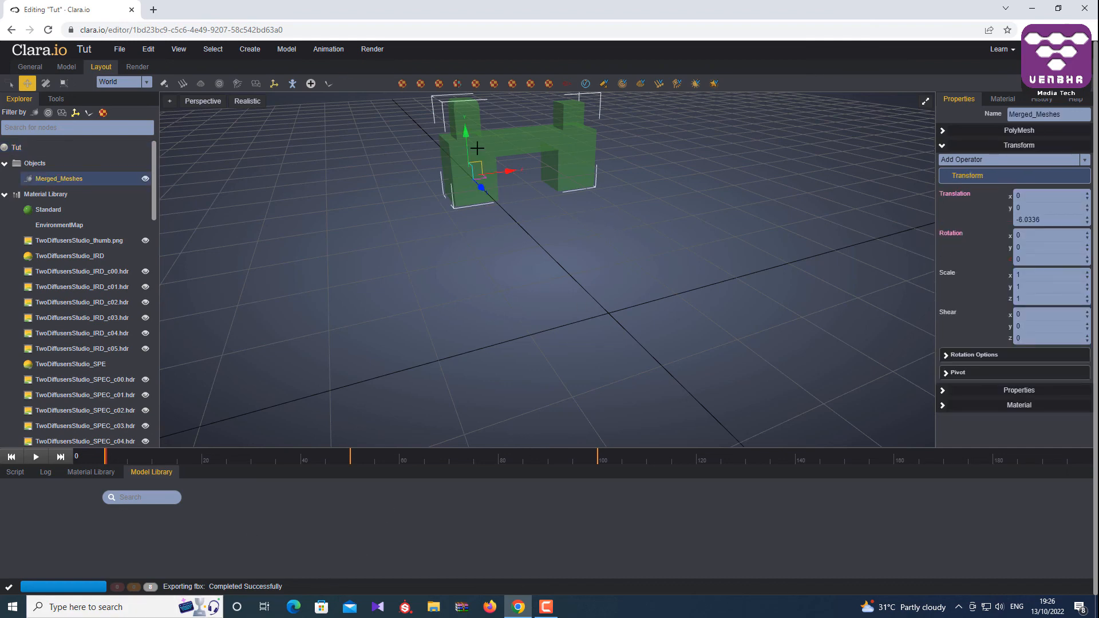
left_click(498, 337)
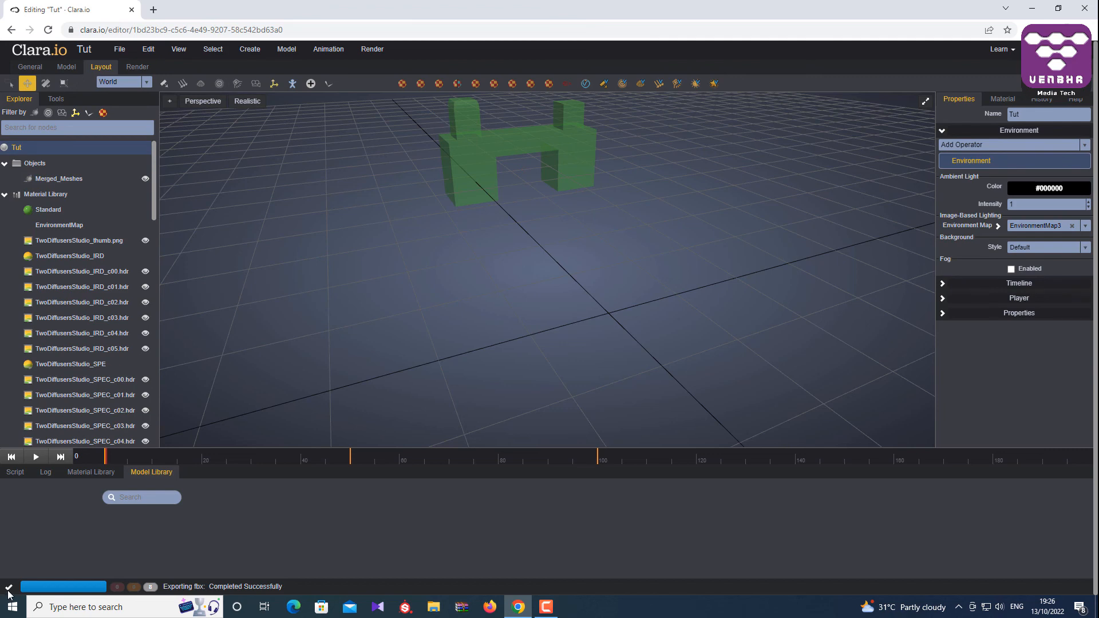
left_click(464, 149)
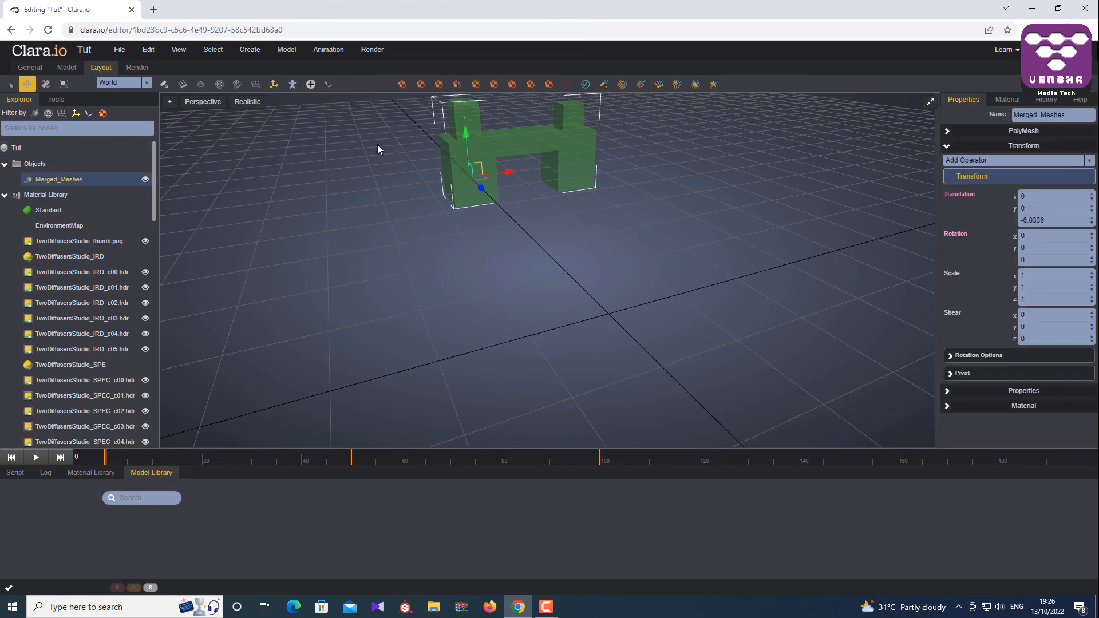
left_click(119, 50)
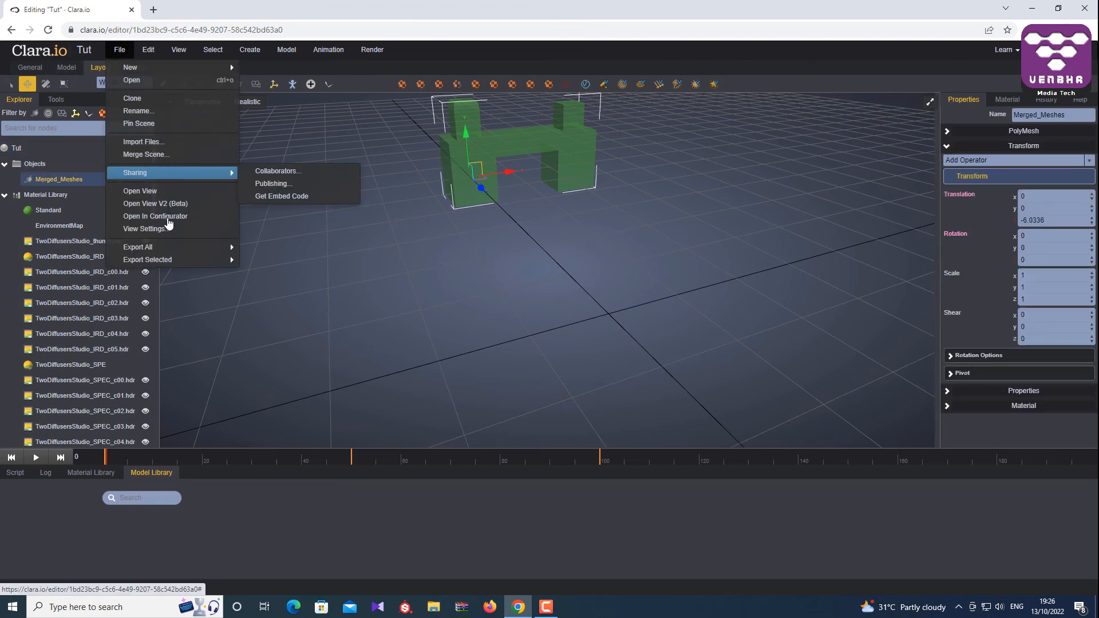
mouse_move(178, 261)
left_click(298, 261)
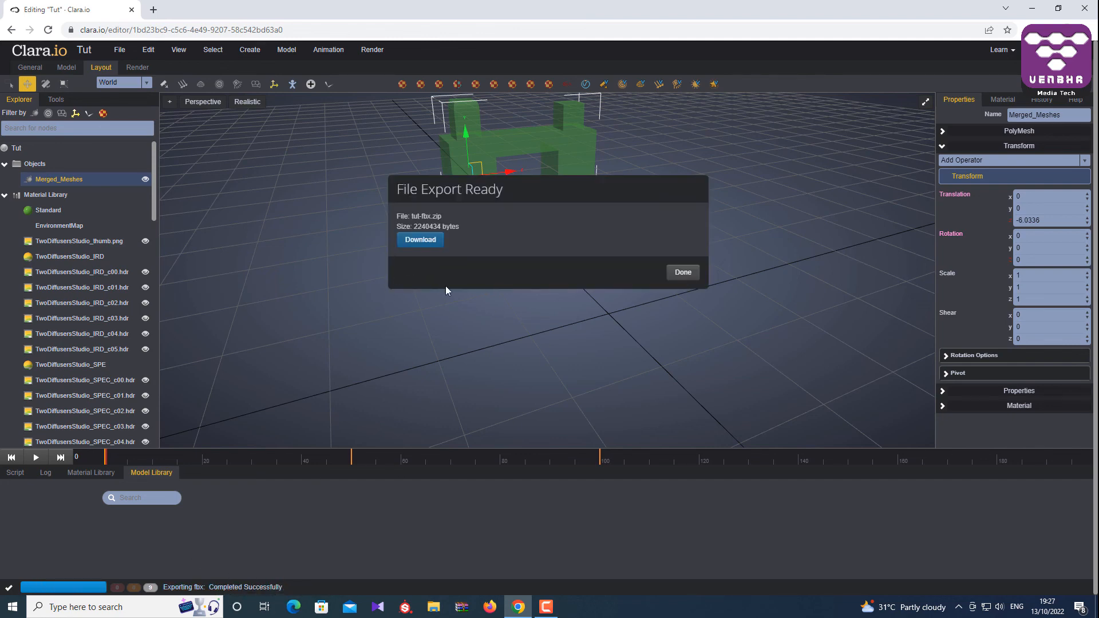
left_click(432, 241)
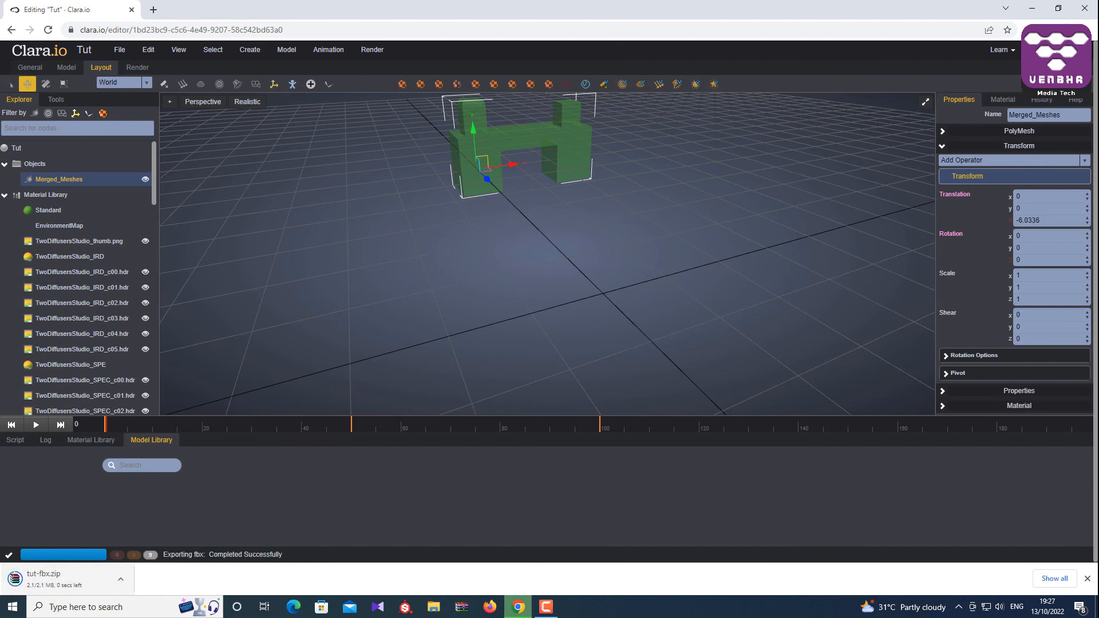
Open the exported tut.fbx in 3D Viewer and orbit around the mesh to examine its animation and material
left_click(548, 612)
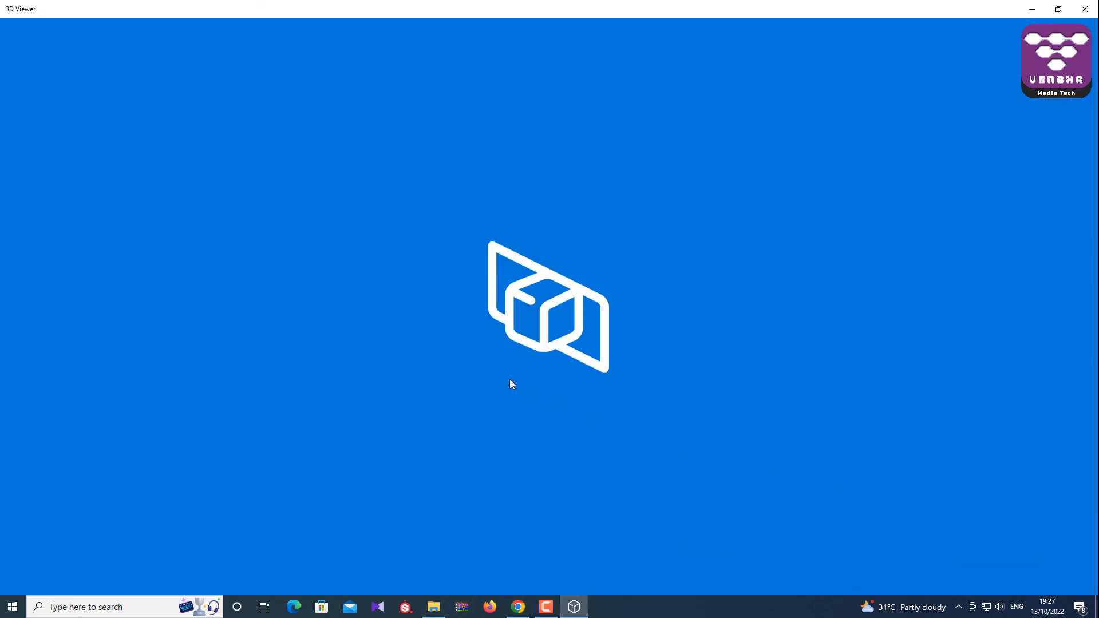
left_click(433, 608)
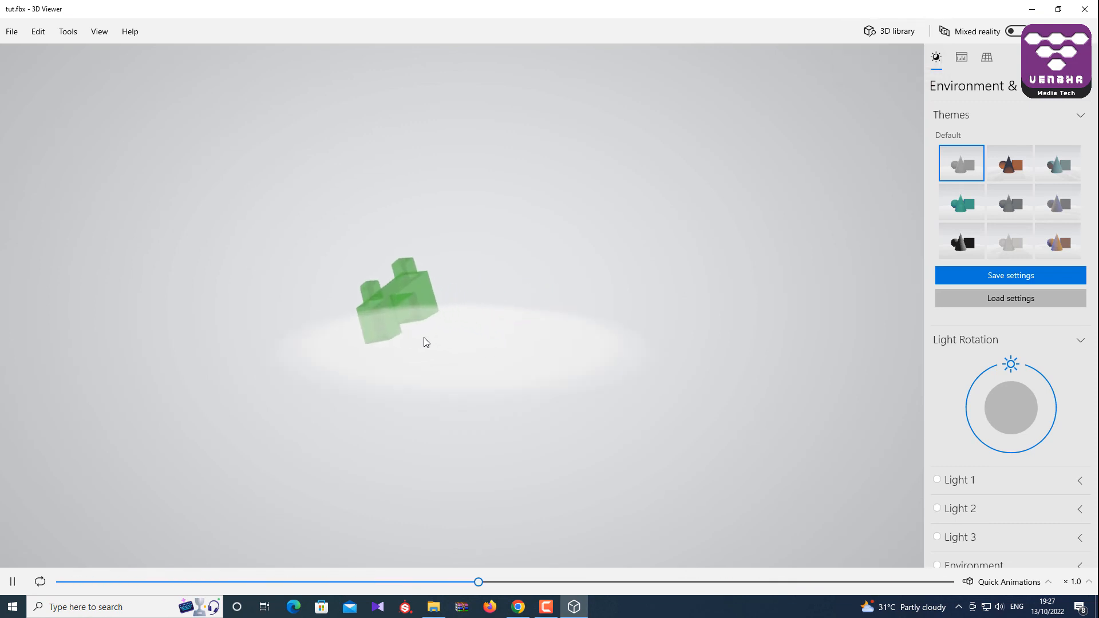
left_click_drag(423, 337, 625, 368)
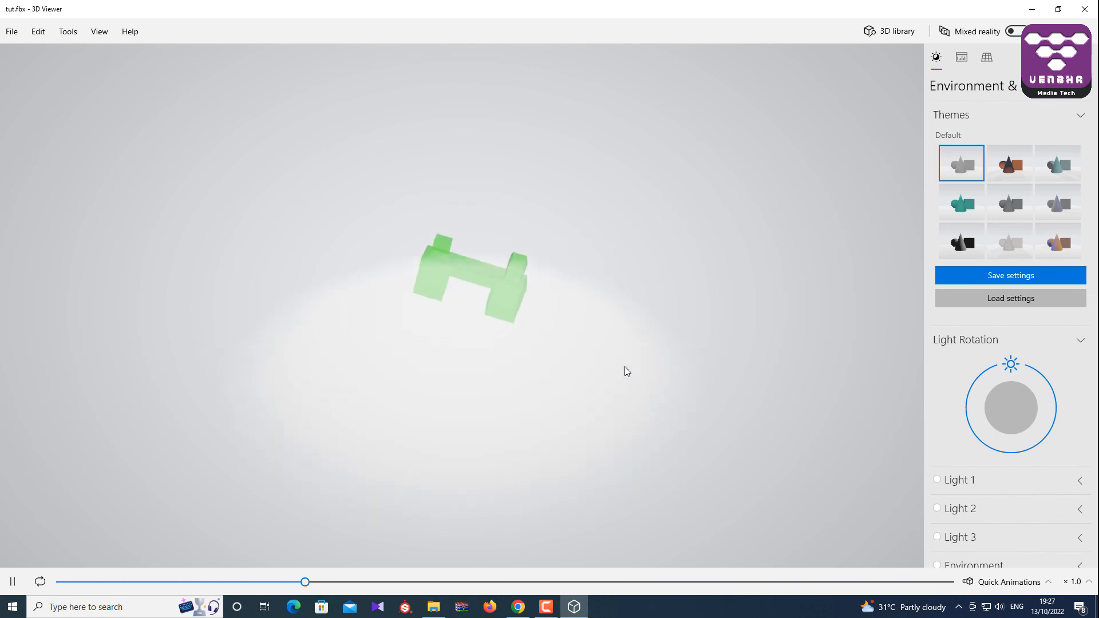